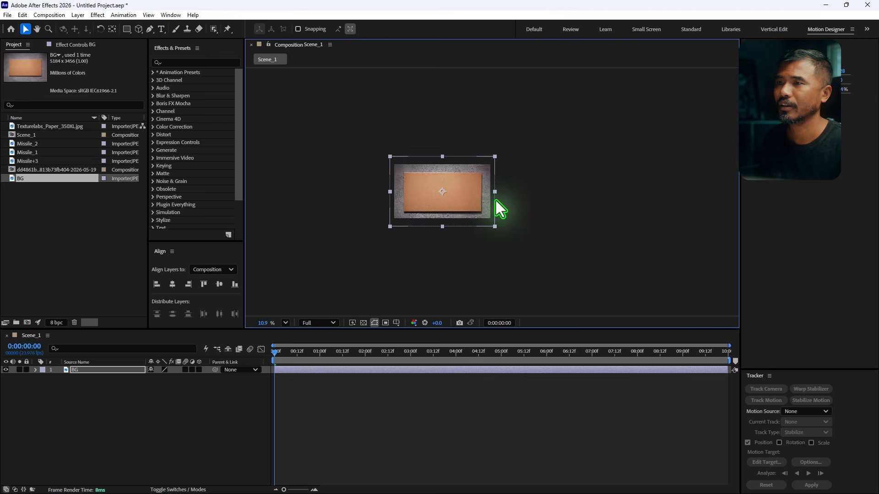
Step: Turn the BG layer in Scene_1 into a 3D layer
scroll(473, 205, up, 2)
scroll(473, 205, up, 2)
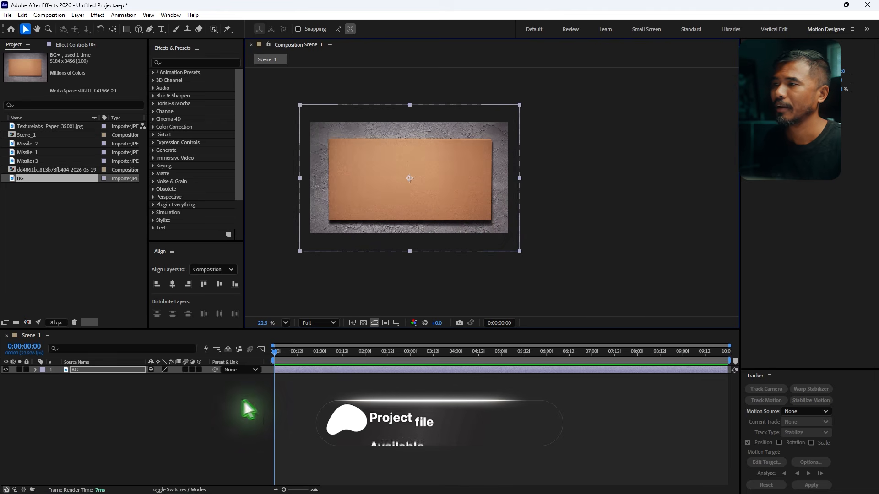
click(198, 370)
click(199, 403)
Step: Add Missile_2, Missile_1 and Missile+3 above BG in Scene_1 and make all three 3D layers
click(37, 146)
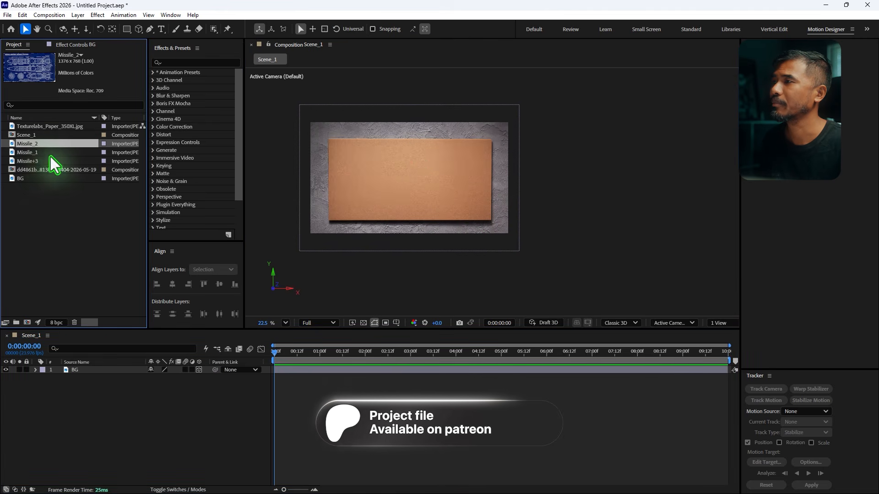
shift+click(34, 161)
drag(48, 146, 139, 372)
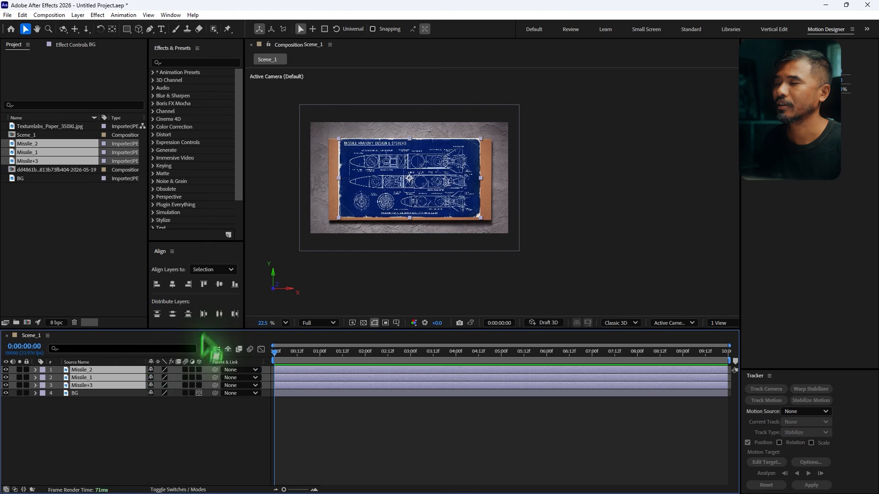
click(198, 370)
Step: Scale the three missile layers down together to 52.5% so they sit well inside the brown board
scroll(358, 186, up, 1)
scroll(359, 186, up, 2)
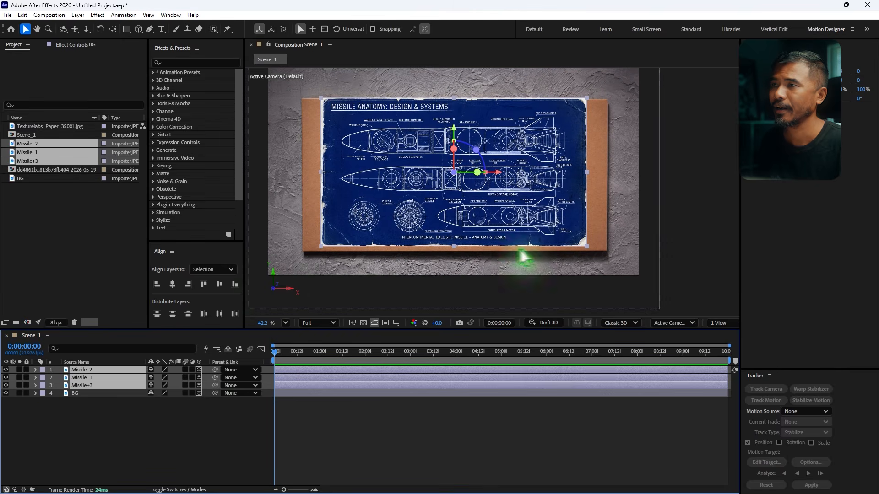
drag(322, 248, 386, 205)
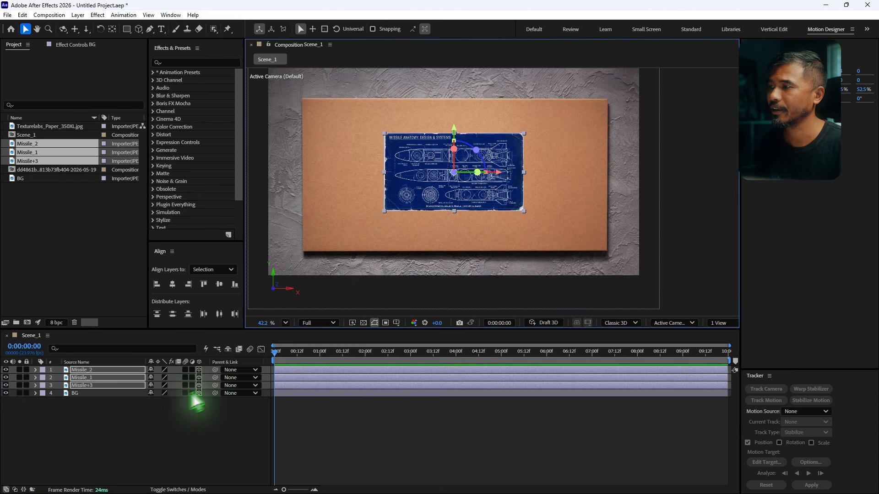
click(89, 414)
click(89, 370)
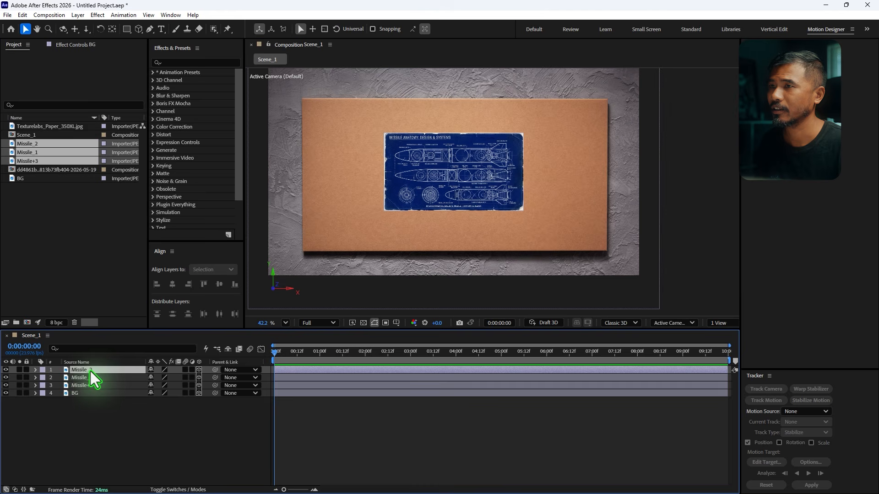
drag(494, 183, 397, 171)
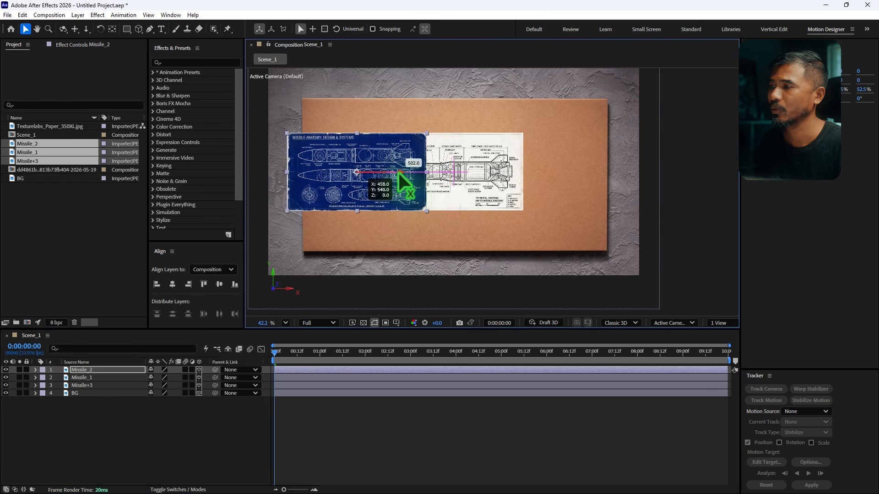
key(ctrl+z)
Step: Scale Missile_1 to 33.3% and place it in the upper-left corner of the brown board
click(111, 378)
drag(496, 172, 366, 162)
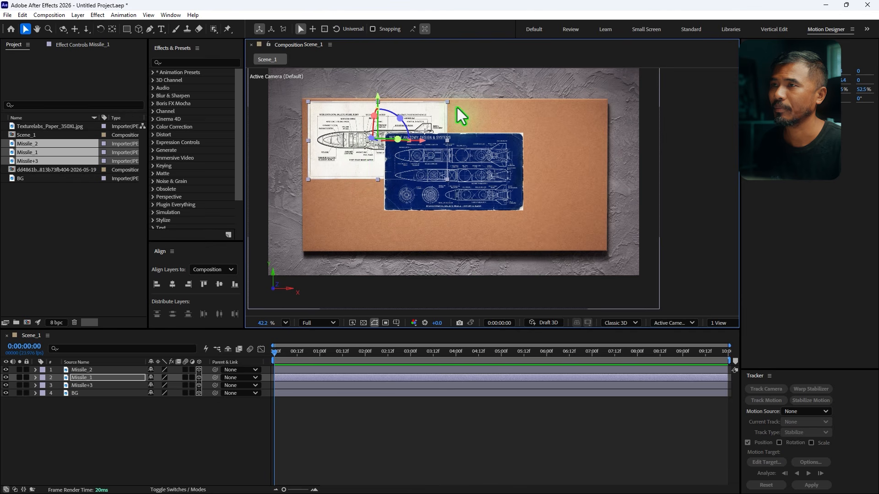
drag(449, 103, 404, 116)
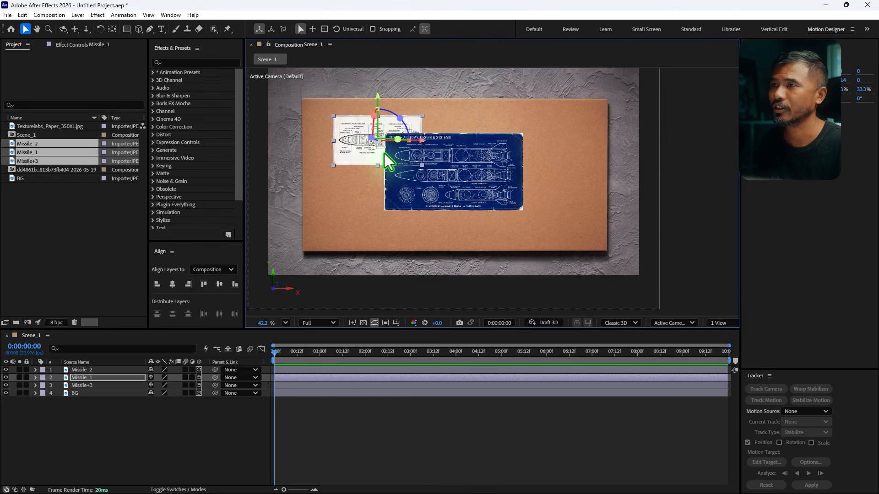
drag(365, 149, 346, 142)
Step: Scale the blue Missile_2 blueprint to 44.4% and shift it slightly down on the board
click(405, 174)
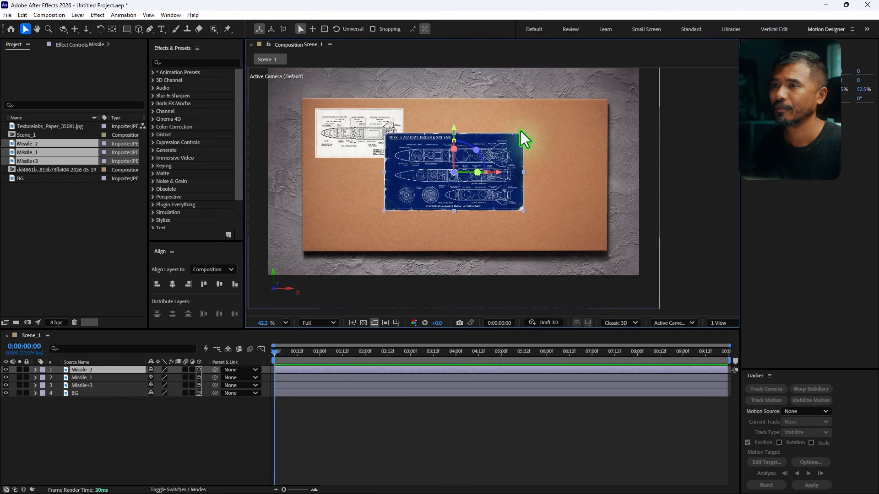
drag(522, 134, 512, 139)
drag(484, 192, 485, 196)
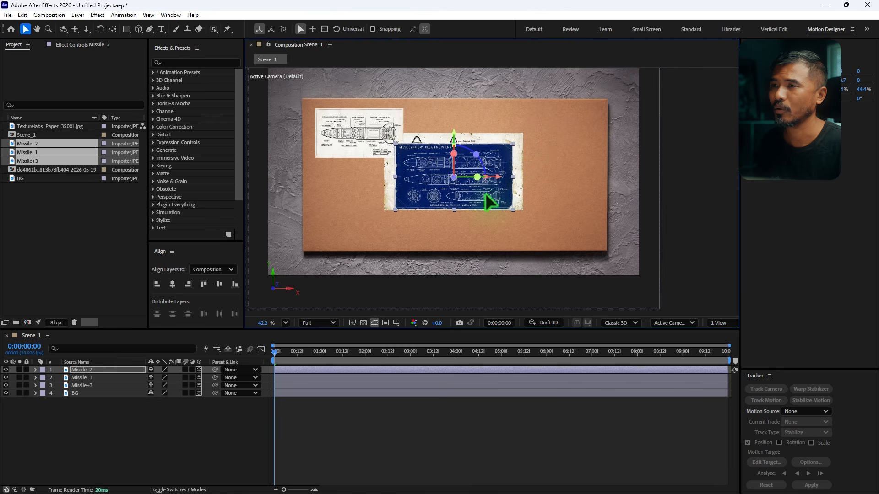
Step: Move Missile+3 to the board's upper-right area and add a rectangular mask covering the whole layer
click(83, 385)
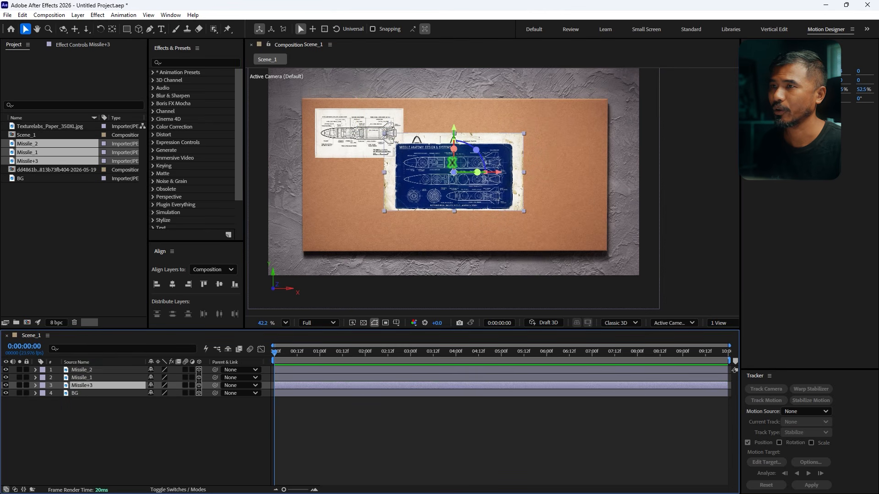
drag(455, 127, 611, 155)
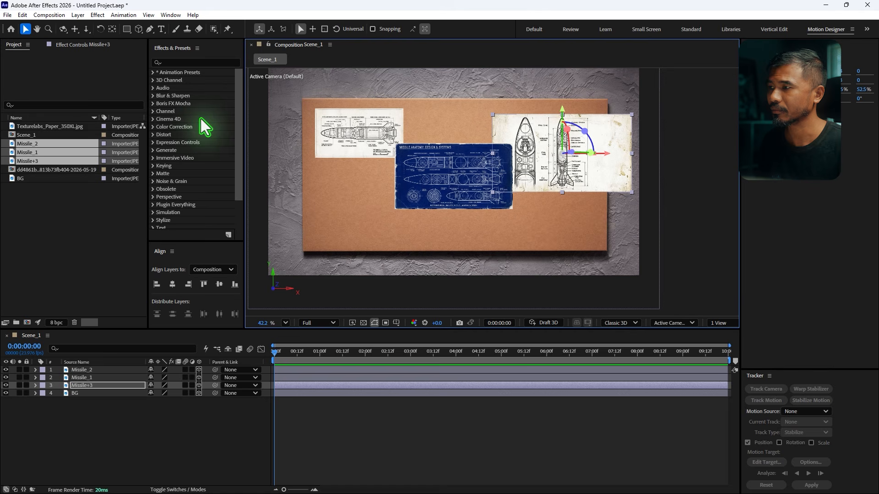
click(127, 29)
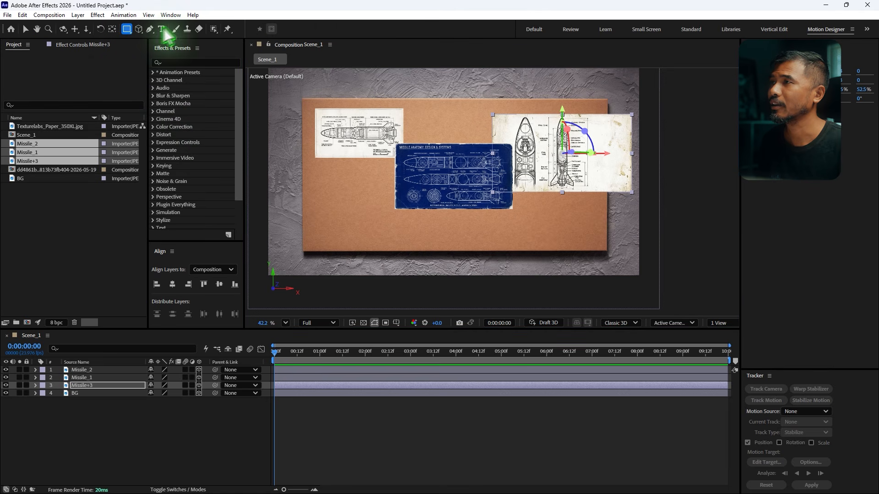
double_click(127, 29)
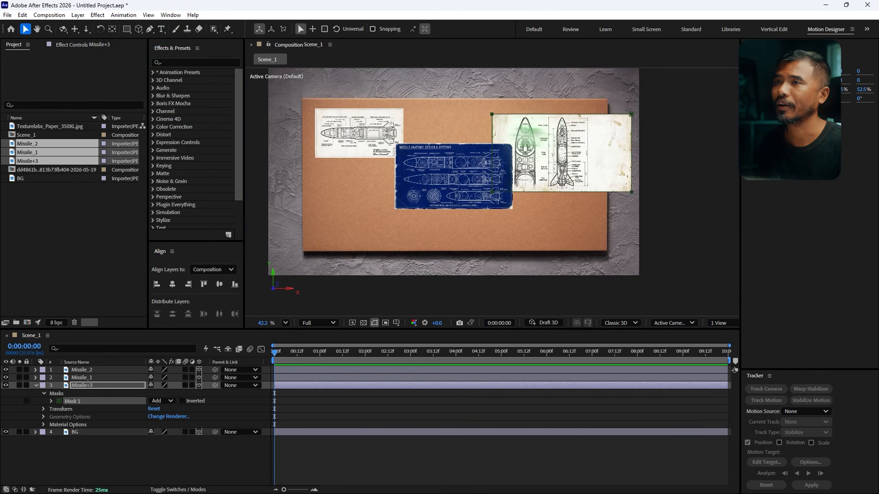
Step: Move the right edge of the Missile+3 mask inward to crop the blank paper beside the rocket drawing
drag(561, 135, 462, 134)
scroll(509, 138, up, 1)
drag(569, 97, 526, 253)
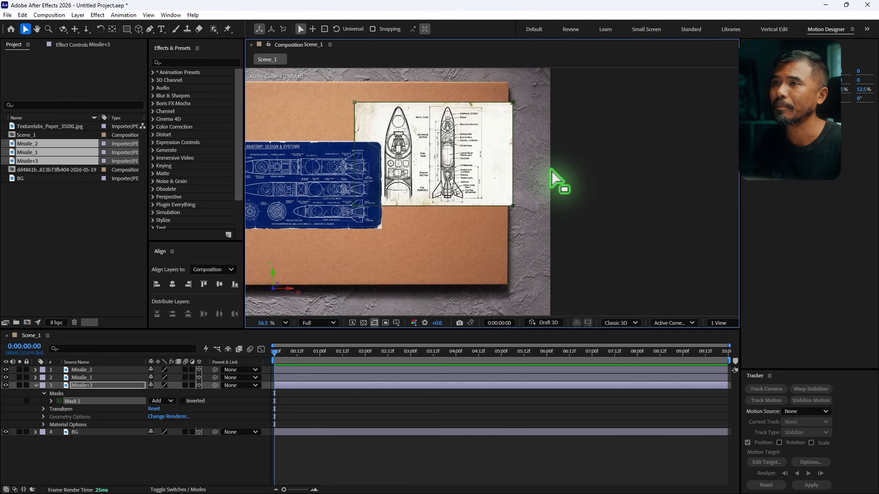
key(shift+Left)
key(shift+Left)
key(shift+Left)
key(shift+Left)
key(shift+Left)
key(shift+Left)
key(shift+Left)
key(shift+Left)
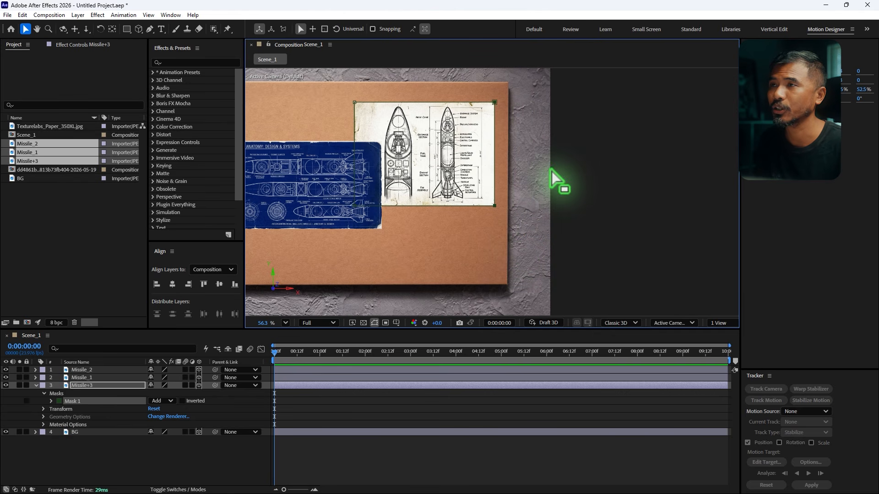
Step: Move the left edge of the Missile+3 mask inward to trim the paper beside the left rocket
drag(334, 93, 371, 252)
key(shift+Right)
key(shift+Right)
key(shift+Right)
key(shift+Right)
key(shift+Right)
key(shift+Right)
key(shift+Right)
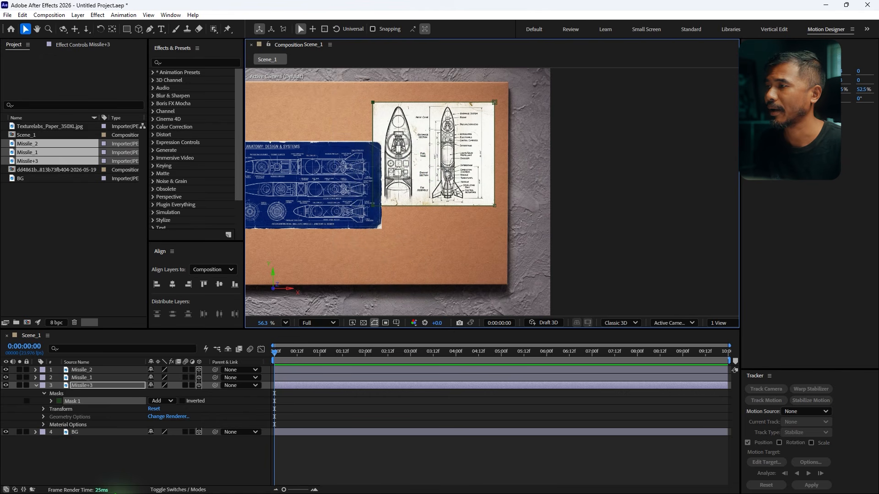
click(131, 466)
Step: Apply the Roughen Edges effect to the Missile+3 layer
scroll(526, 90, up, 5)
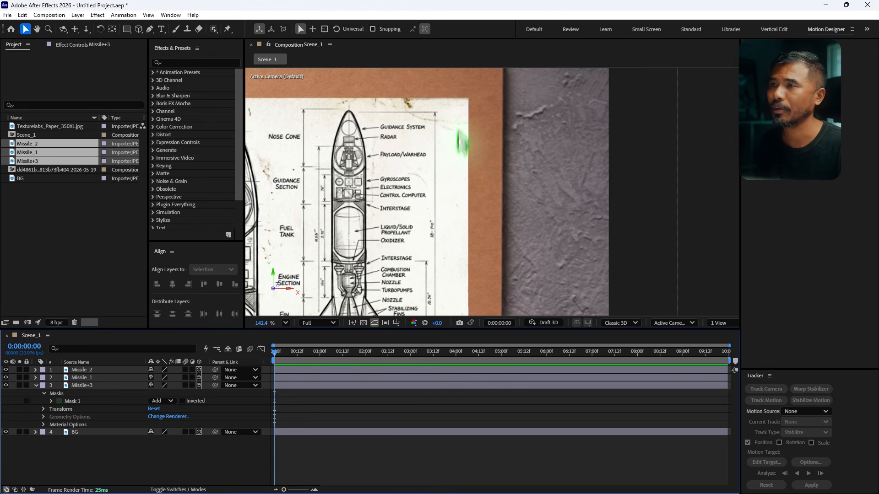
scroll(461, 178, up, 1)
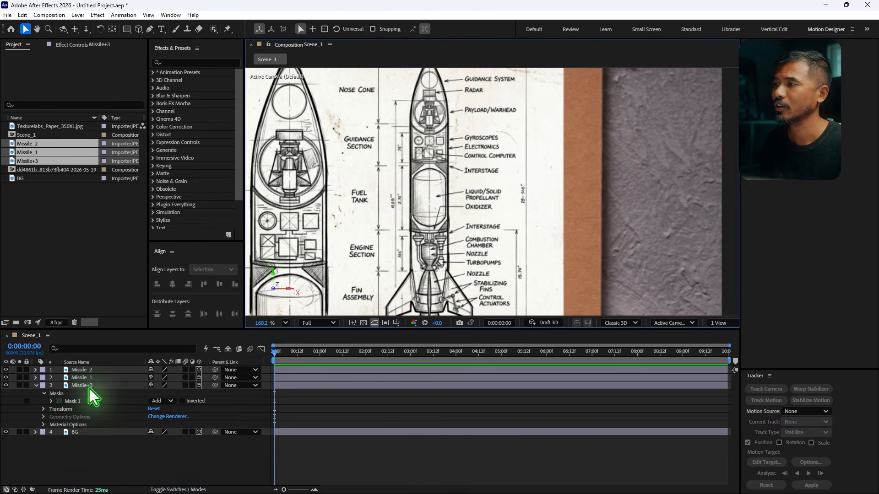
click(90, 388)
key(slash)
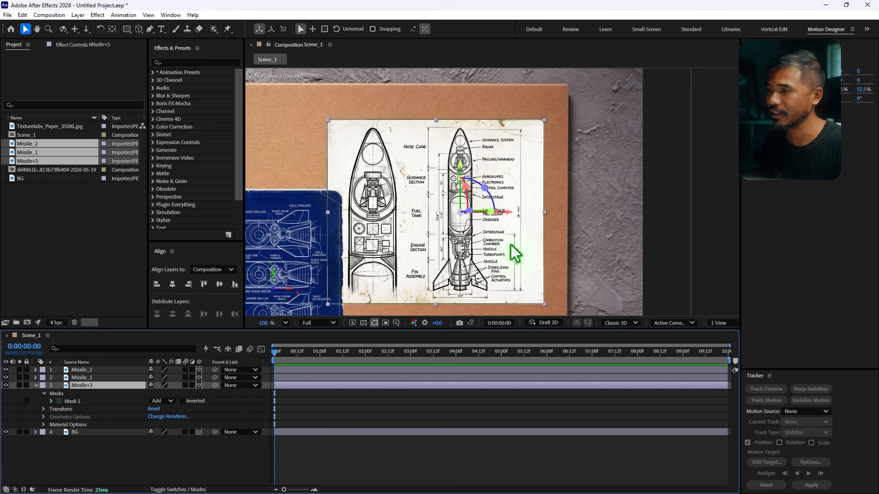
key(ctrl+space)
text(rough)
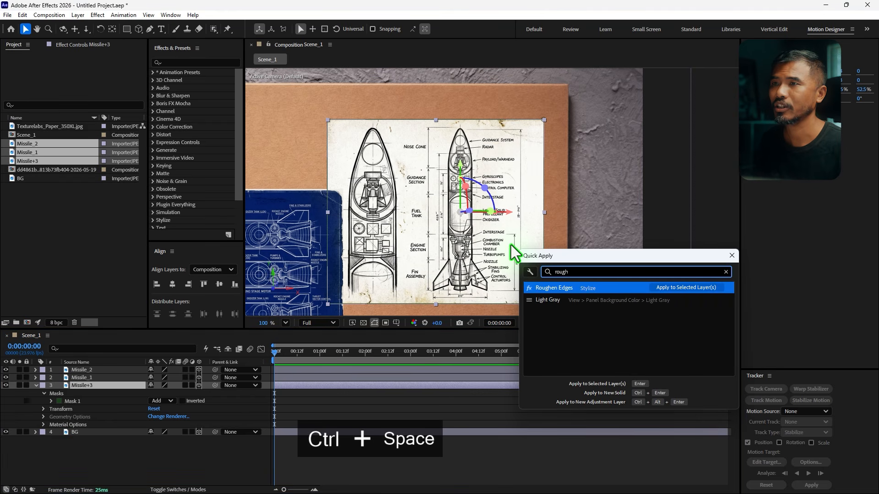
key(Return)
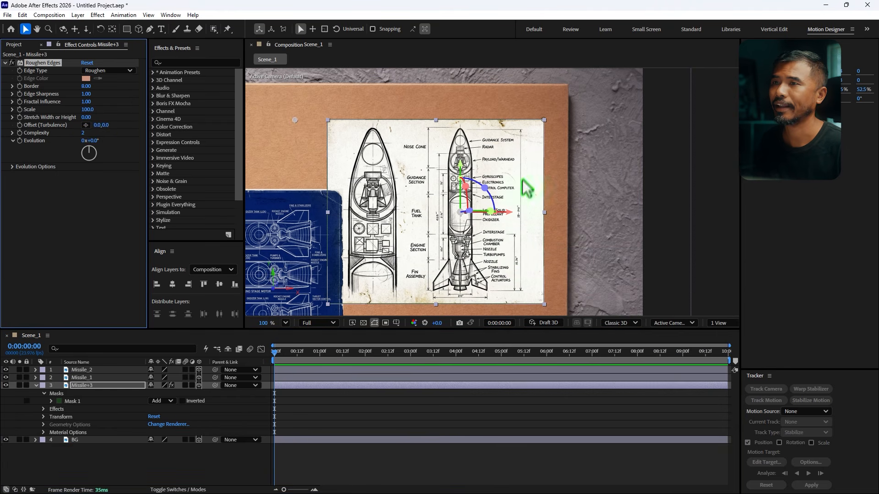
Step: Hide the mask outlines in the composition view and set the Roughen Edges Border of Missile+3 to 12.10
scroll(540, 174, up, 8)
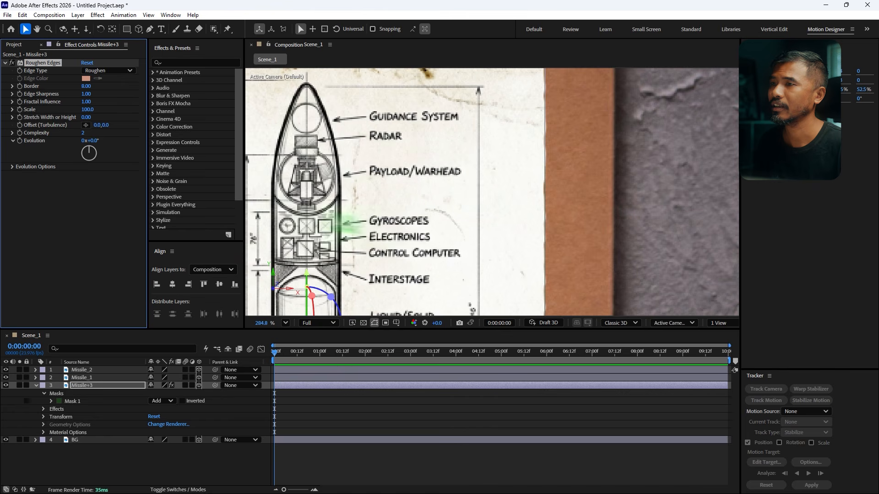
click(375, 324)
scroll(502, 205, down, 3)
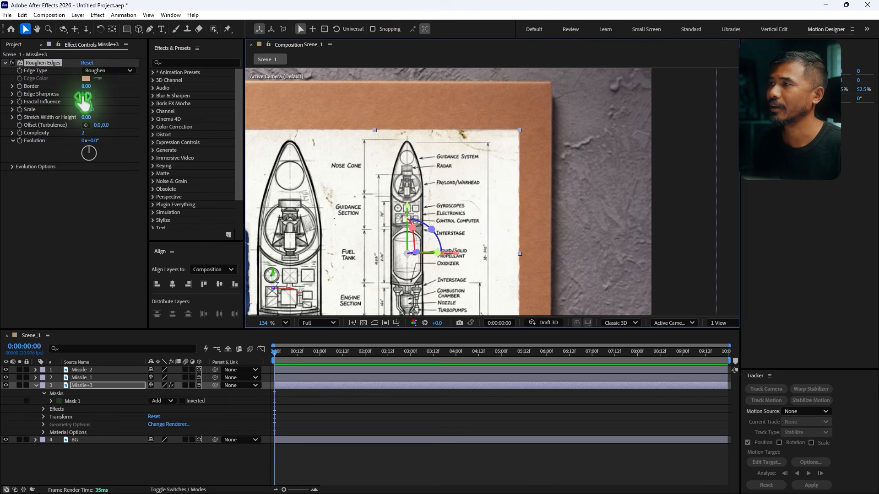
drag(89, 86, 106, 90)
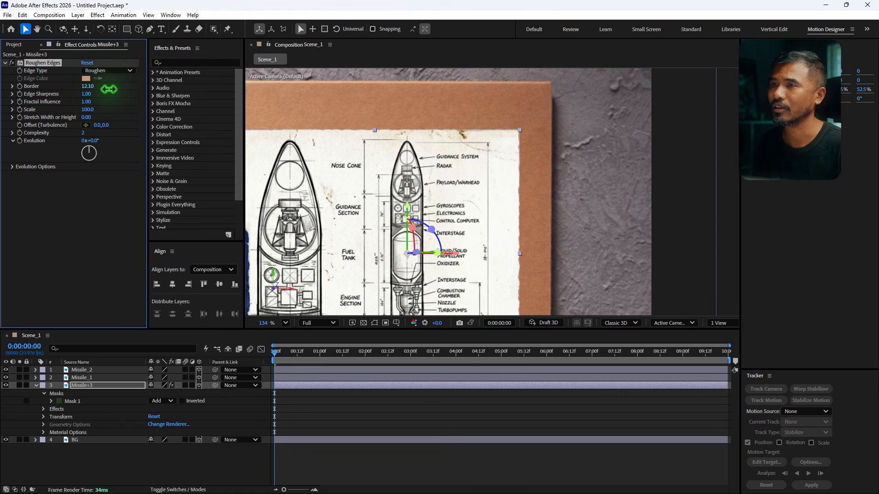
Step: Move Missile+3 down to the board's lower-right corner and scale Missile_2 up to 55.9%
scroll(506, 194, down, 3)
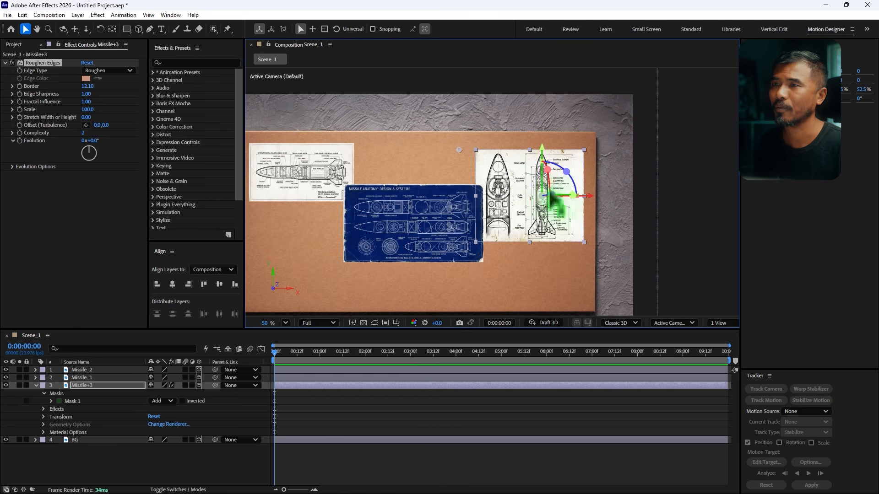
drag(543, 151, 551, 207)
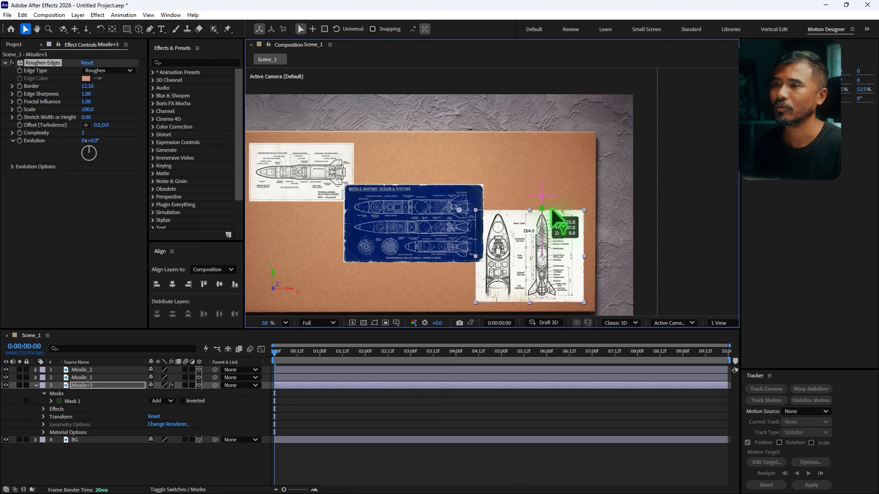
click(424, 213)
drag(482, 265, 498, 276)
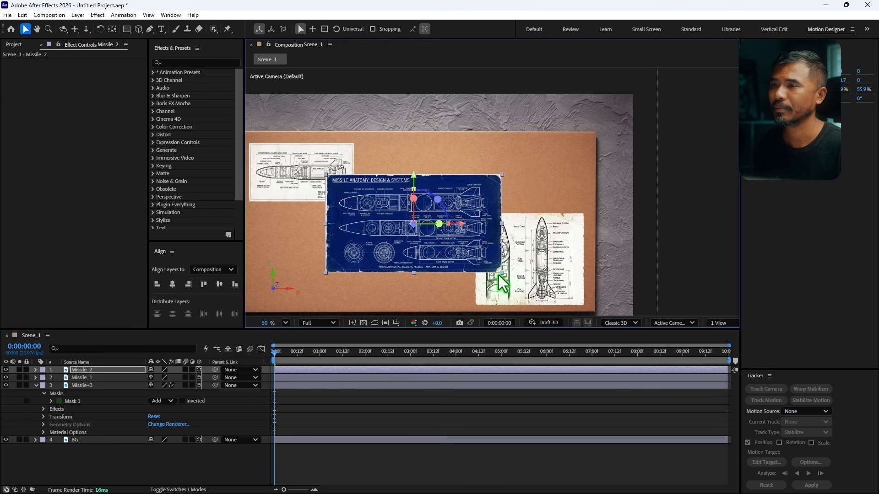
Step: Scale Missile+3 to 46.7% and shift it right toward the edge of the brown board
click(540, 273)
drag(586, 214, 580, 221)
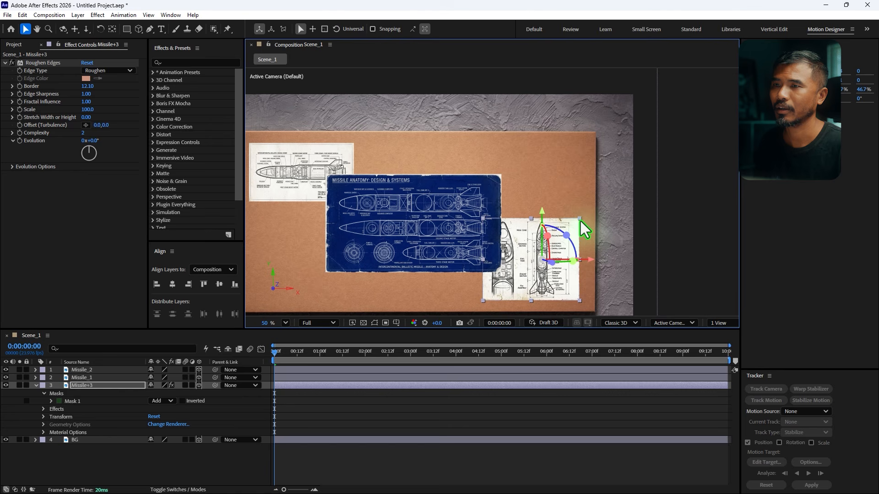
drag(584, 257, 592, 256)
Step: Lower Missile_2 slightly, duplicate it, and move the copy straight up above the original
drag(407, 216, 407, 231)
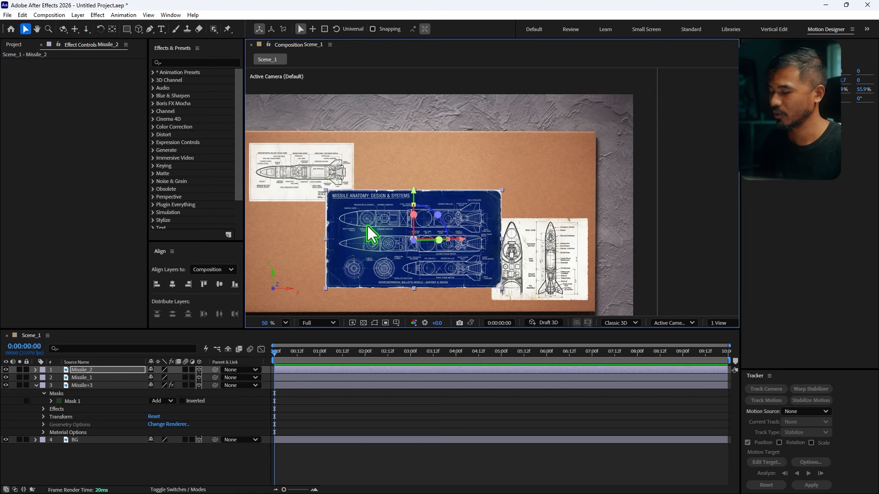
key(ctrl+d)
drag(415, 193, 411, 108)
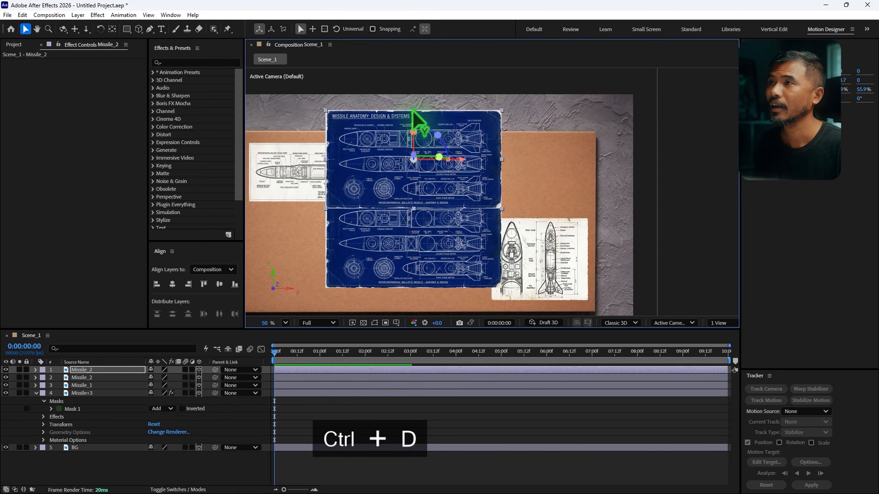
Step: Add a full-layer rectangular mask to the Missile_2 copy and lower its top edge to just above the bottom row of drawings
double_click(127, 30)
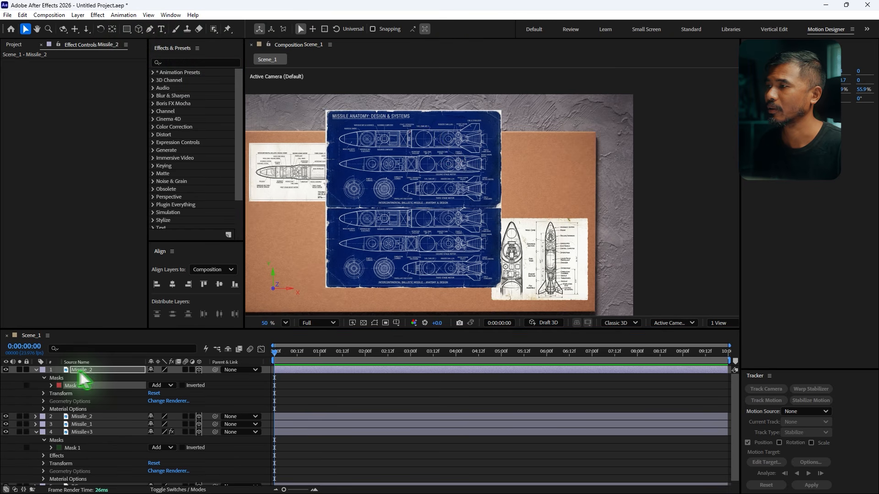
click(299, 110)
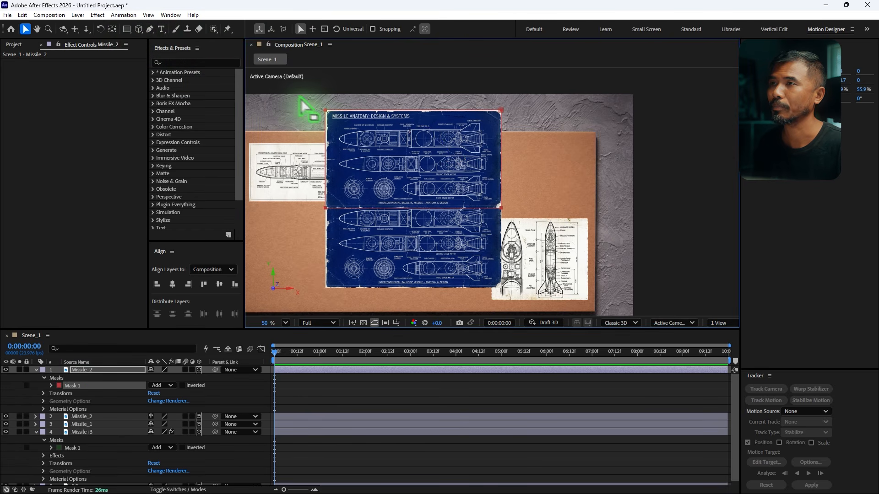
drag(298, 97, 552, 179)
key(shift+Down)
key(shift+Down)
key(shift+Down)
key(shift+Down)
key(shift+Down)
key(shift+Down)
key(shift+Down)
key(shift+Down)
key(shift+Down)
key(shift+Down)
key(shift+Down)
key(shift+Down)
key(shift+Down)
key(shift+Down)
Step: Move the left edge of the Missile_2 copy's mask right, keeping only the single missile drawing at the sheet's lower-right
drag(310, 171, 344, 229)
key(shift+Right)
key(shift+Right)
key(shift+Right)
key(shift+Right)
key(shift+Right)
key(shift+Right)
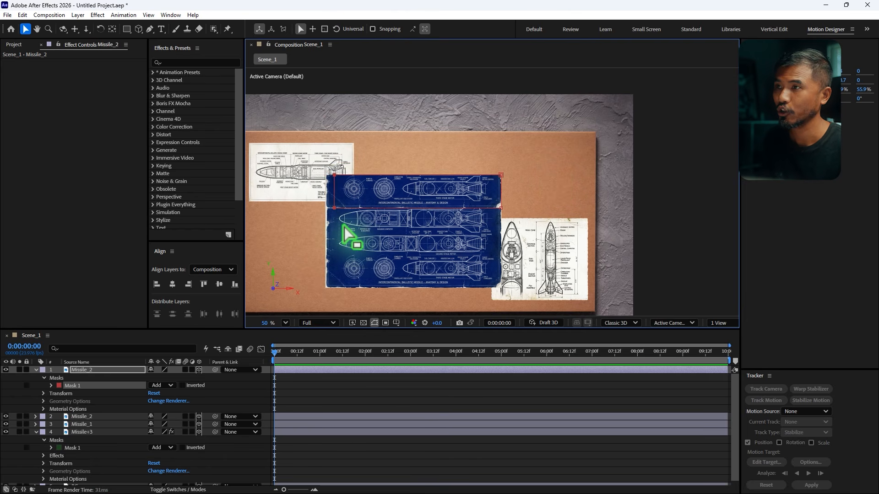
key(shift+Right)
key(shift+Right)
key(shift+Right)
key(shift+Right)
key(shift+Right)
key(shift+Right)
key(shift+Right)
key(shift+Right)
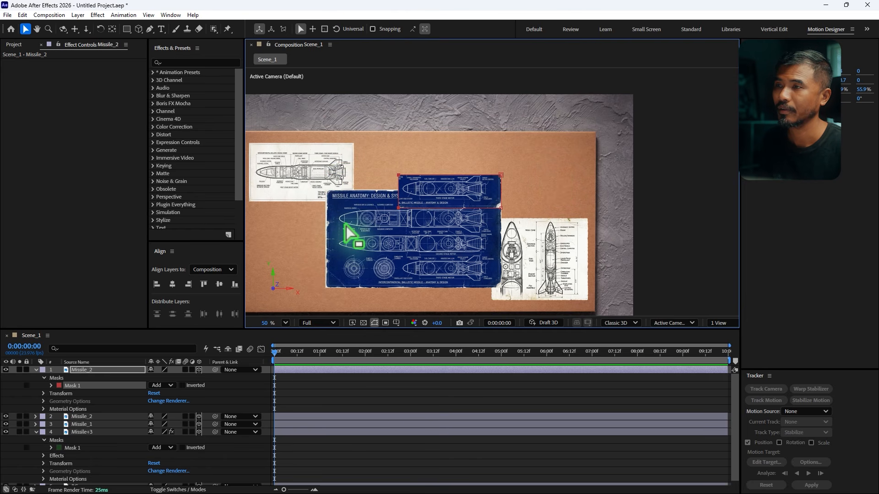
key(shift+Right)
key(shift+Right)
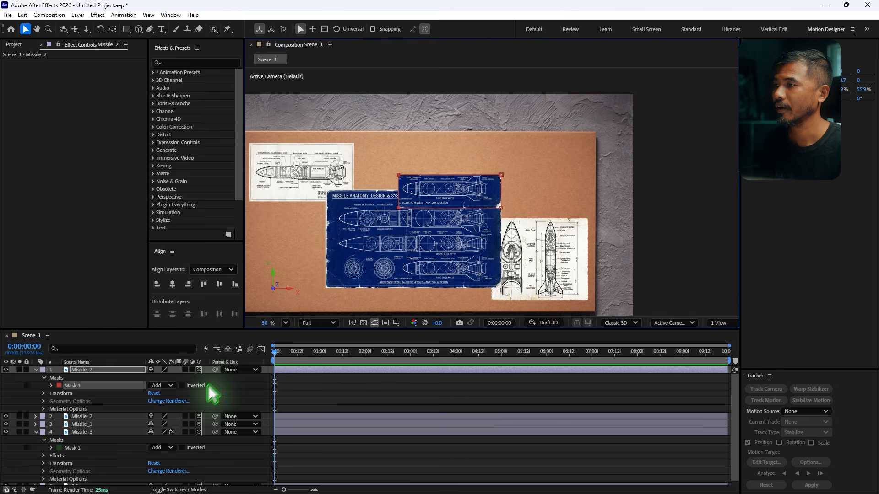
Step: Apply the Roughen Edges effect to the masked Missile_2 copy
key(ctrl+space)
text(rough)
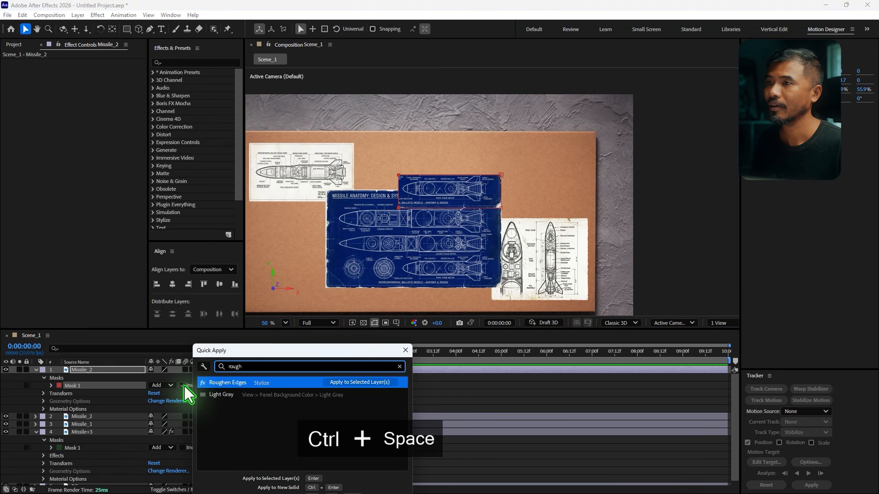
key(Return)
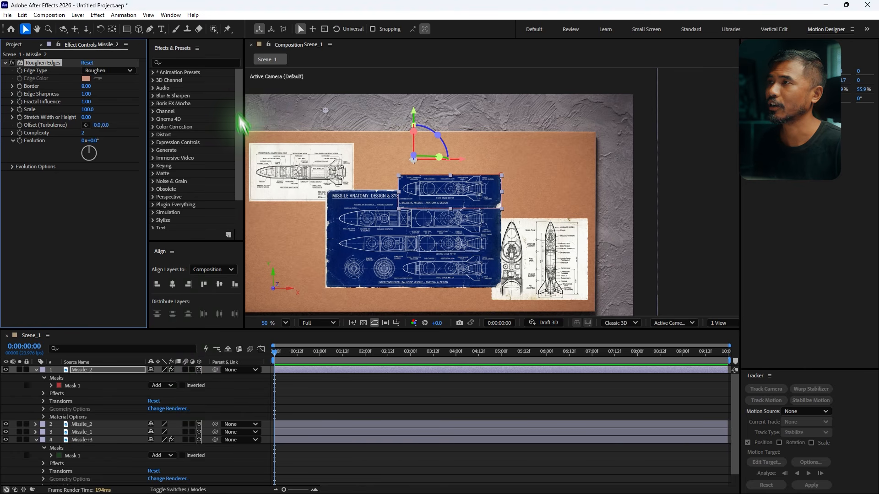
Step: Center the cropped Missile_2 copy's anchor point on its visible area and move the piece to the board's upper-right corner
double_click(112, 29)
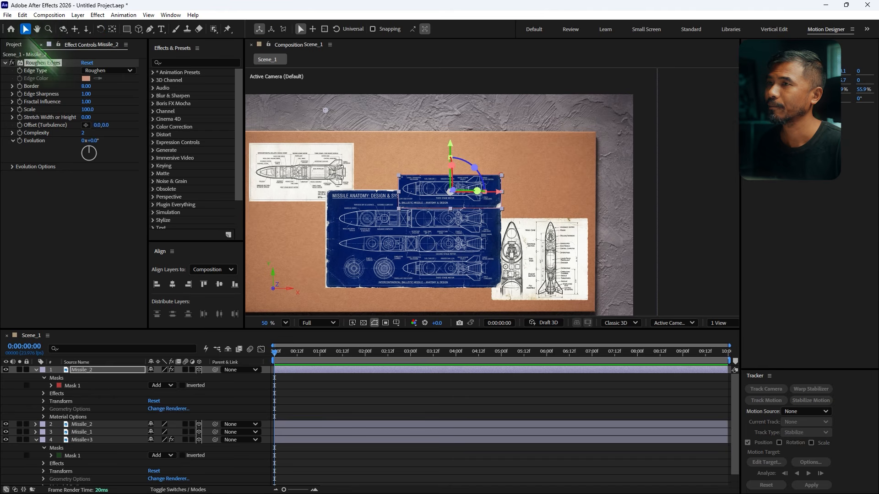
drag(449, 142, 450, 106)
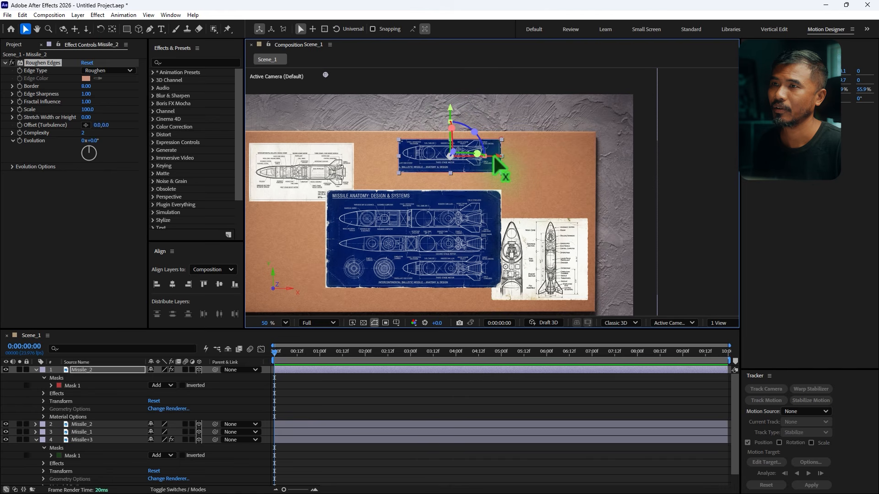
drag(498, 156, 573, 156)
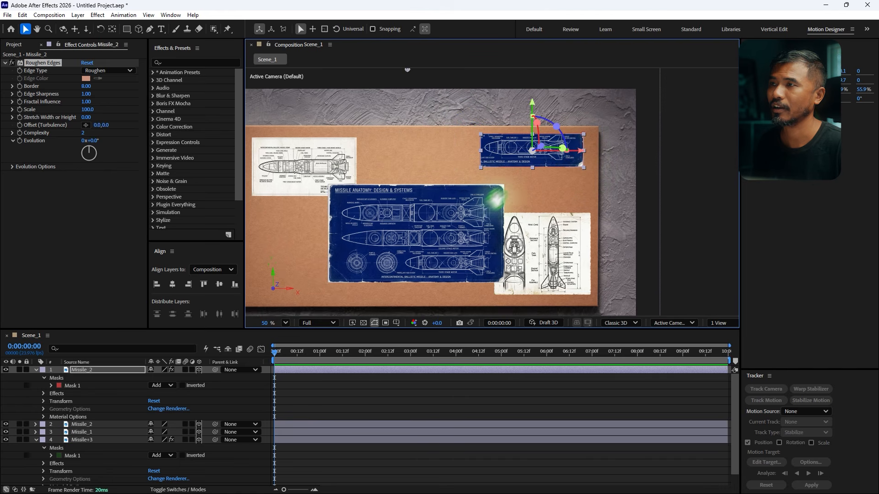
Step: Duplicate the Missile+3 paper and move the copy horizontally to the board's lower-left corner
click(595, 237)
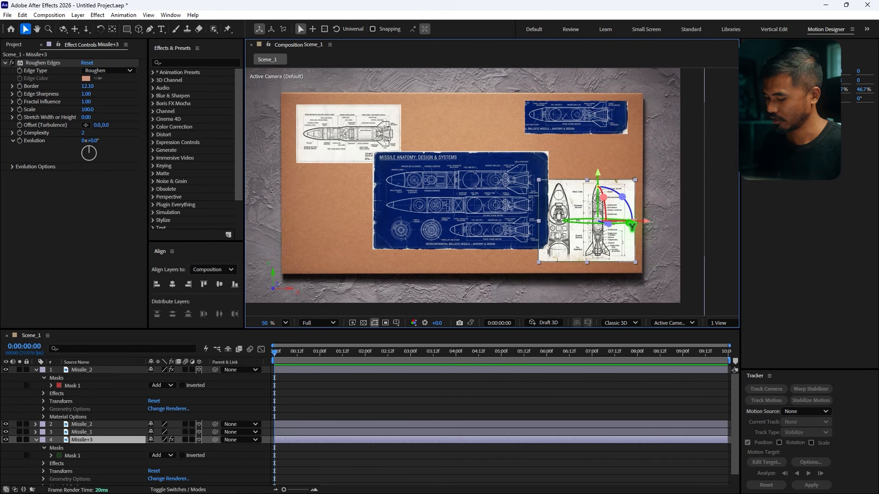
key(ctrl+d)
drag(643, 219, 402, 205)
Step: Shift the large Missile_2 blueprint slightly up and right on the board
click(529, 165)
drag(462, 155, 462, 145)
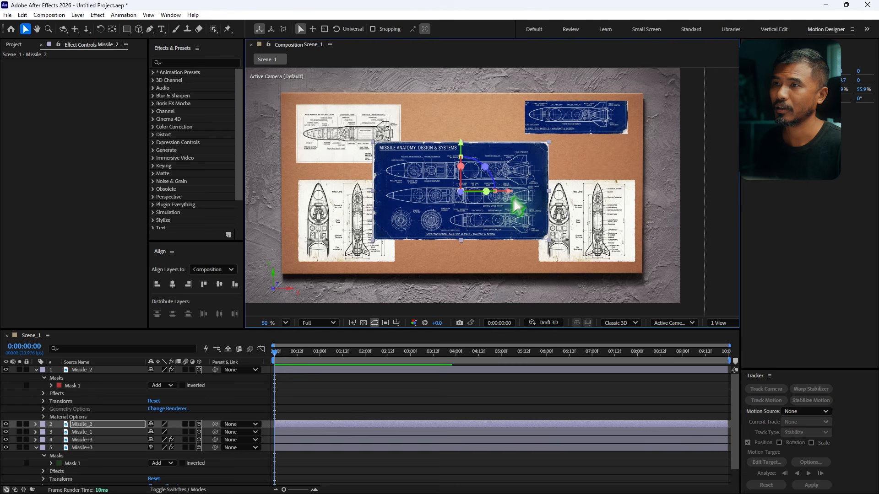
drag(507, 189, 512, 188)
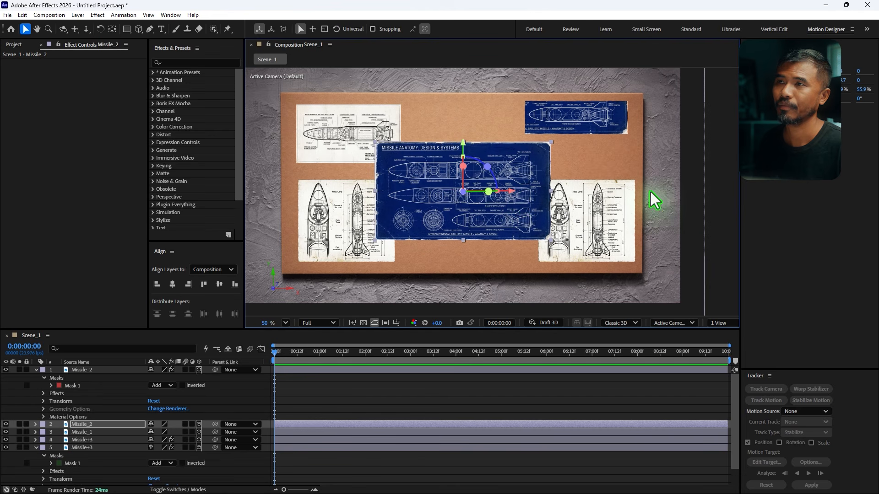
click(547, 474)
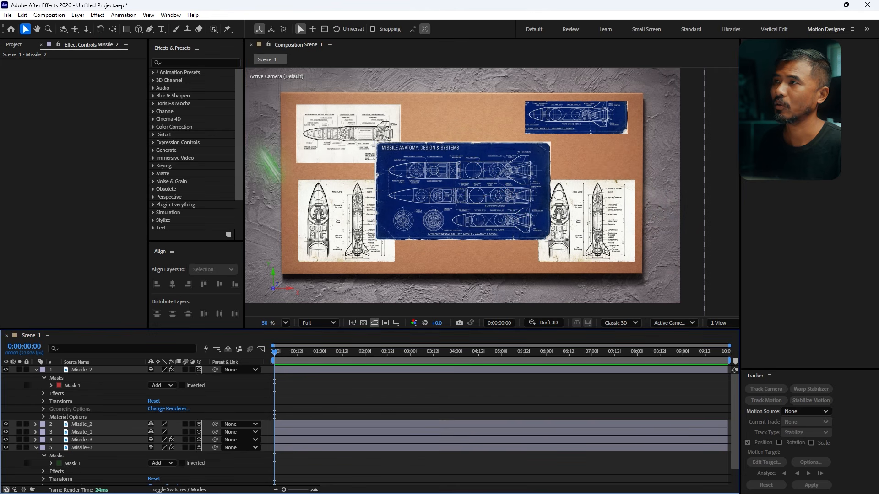
Step: Add a PROTOTYPE text layer above the large blueprint, enlarge it to 102 px and make it a 3D layer
click(161, 29)
click(422, 129)
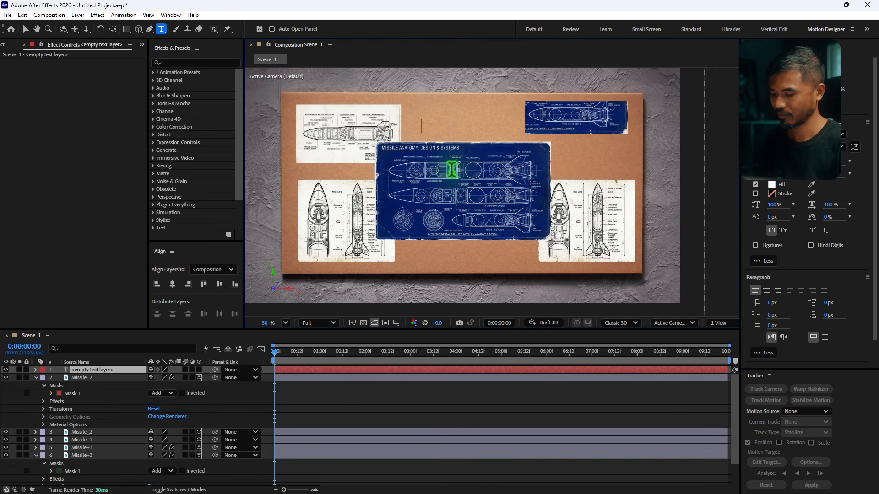
text(PROTOTYPE)
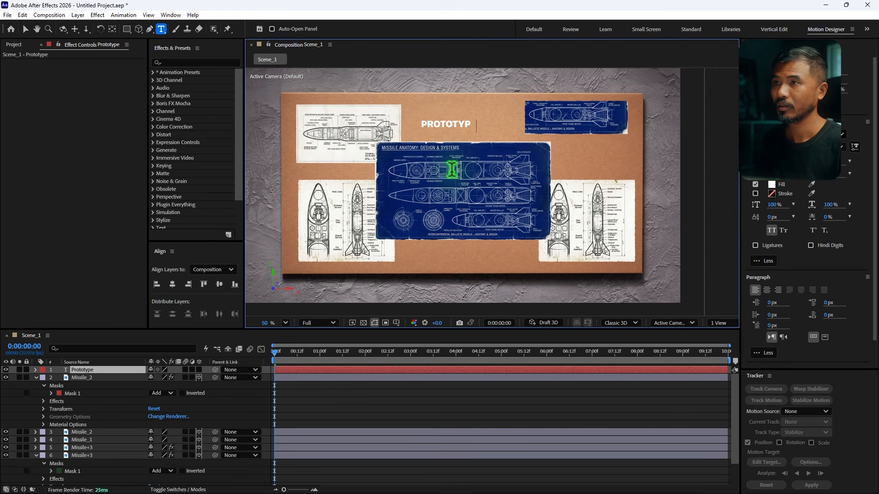
click(28, 32)
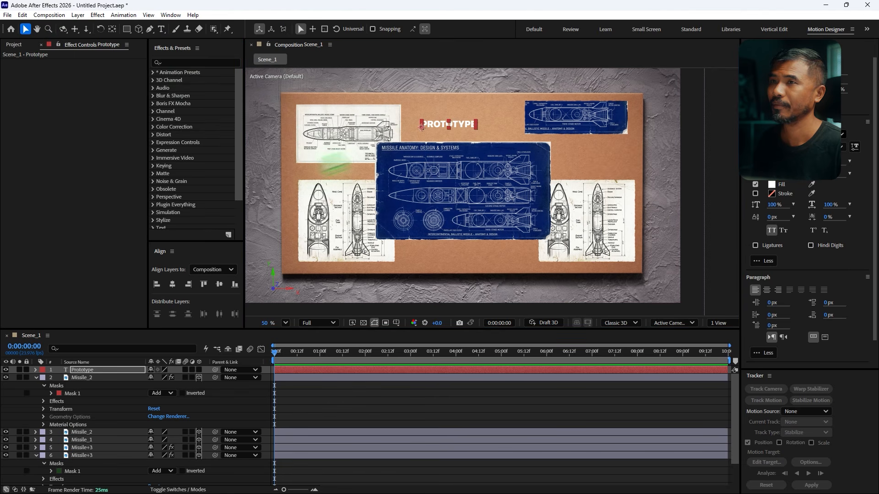
drag(772, 162, 800, 161)
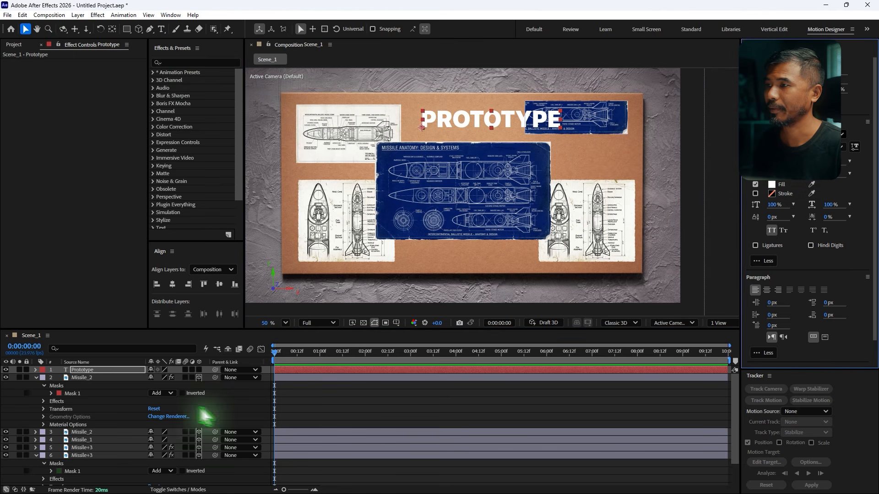
click(198, 370)
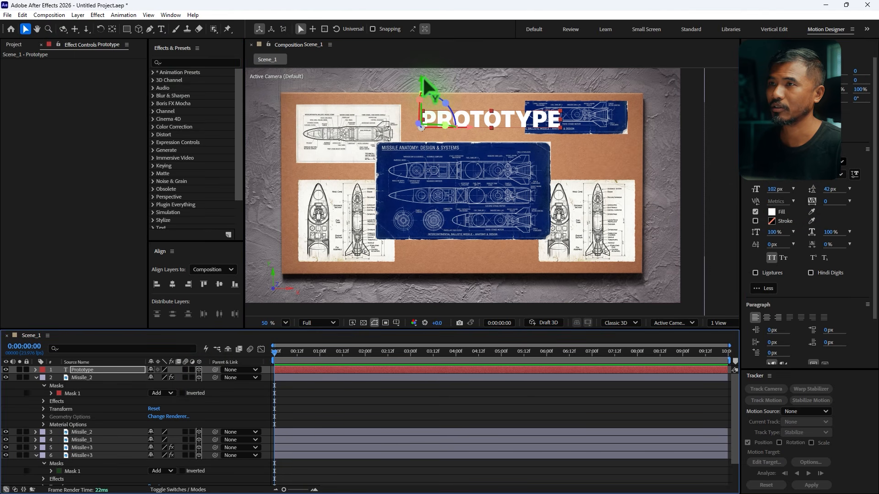
Step: Reduce the PROTOTYPE text to 85 px and position it in the gap just above the large blueprint
drag(421, 76, 421, 89)
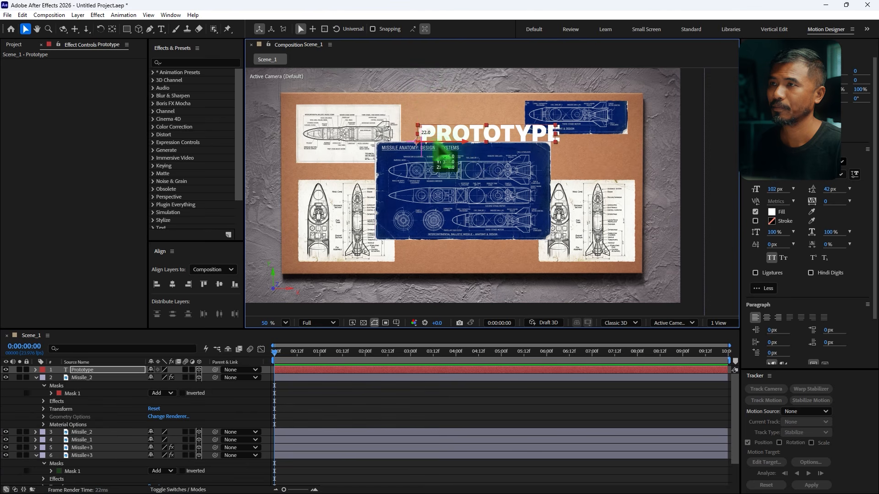
drag(471, 142, 448, 138)
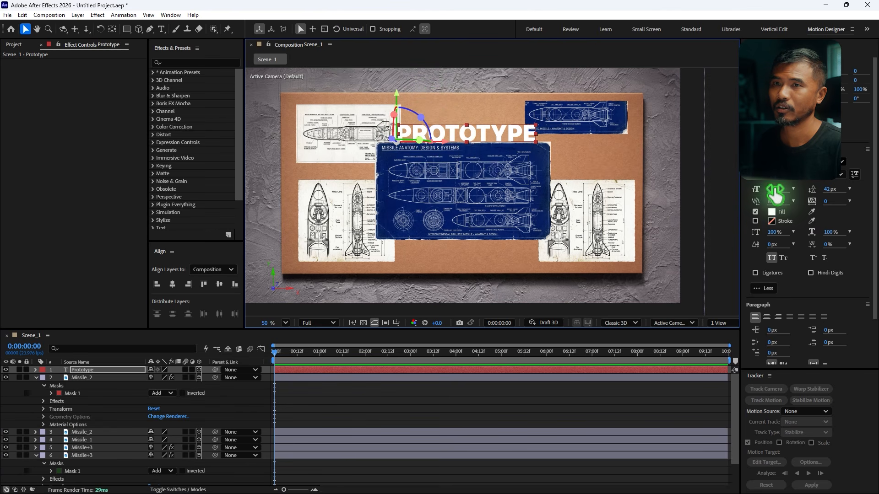
drag(774, 190, 765, 189)
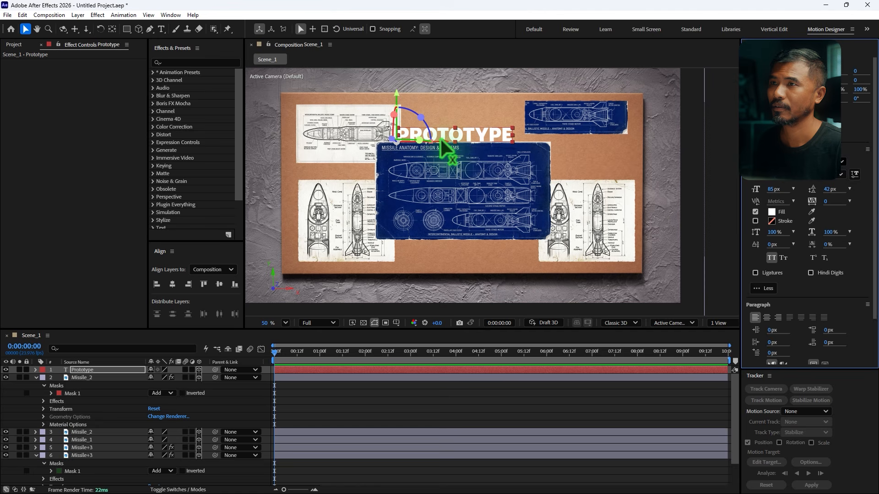
mouse_move(442, 140)
mouse_down()
mouse_move(466, 139)
mouse_move(457, 139)
mouse_up()
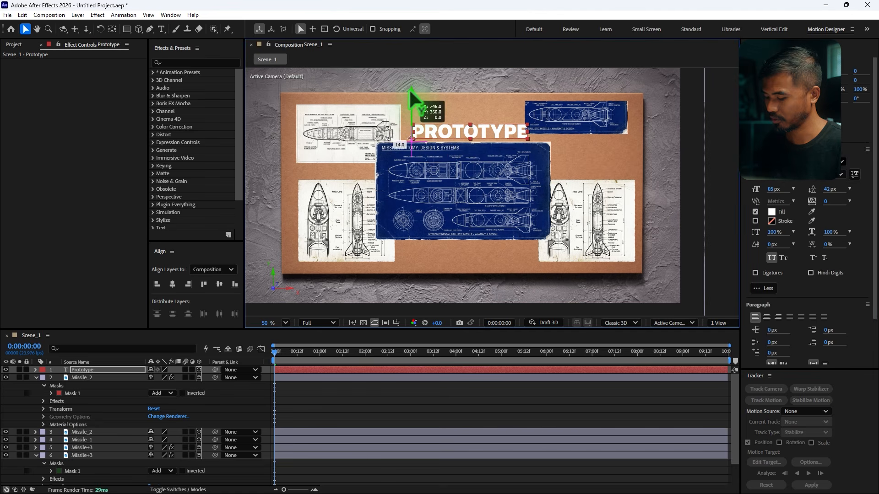
Step: Duplicate the PROTOTYPE text and move the copy to the board's right side, below the small blue blueprint piece
key(ctrl+d)
drag(412, 109, 409, 212)
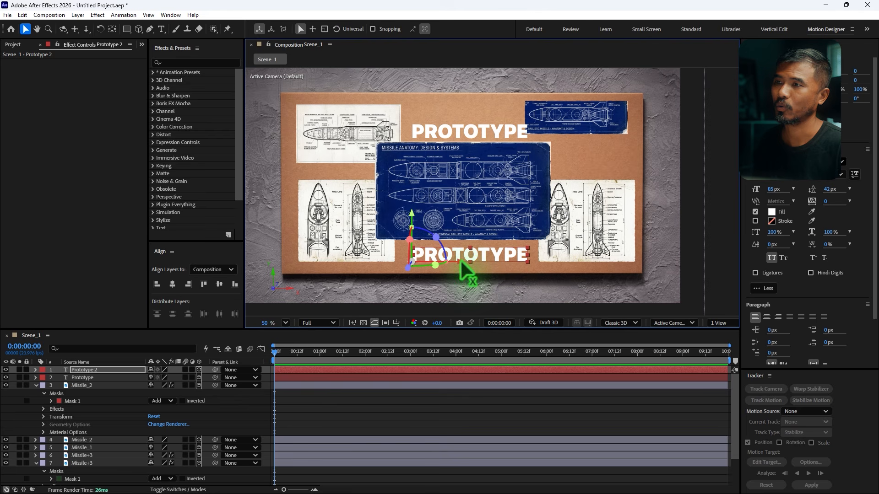
drag(460, 259, 627, 260)
drag(575, 225, 569, 133)
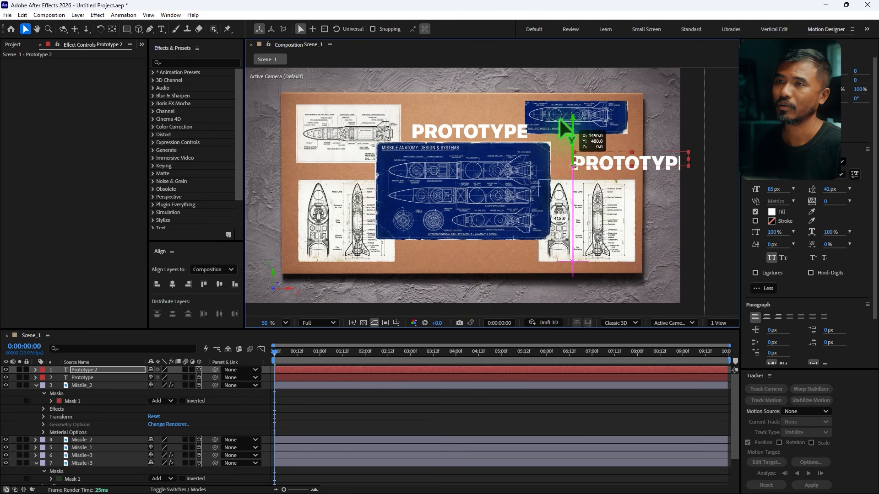
Step: Change the duplicated text to MX-99 and nudge it left and down, just above the lower-right paper
double_click(618, 165)
text(MX-99)
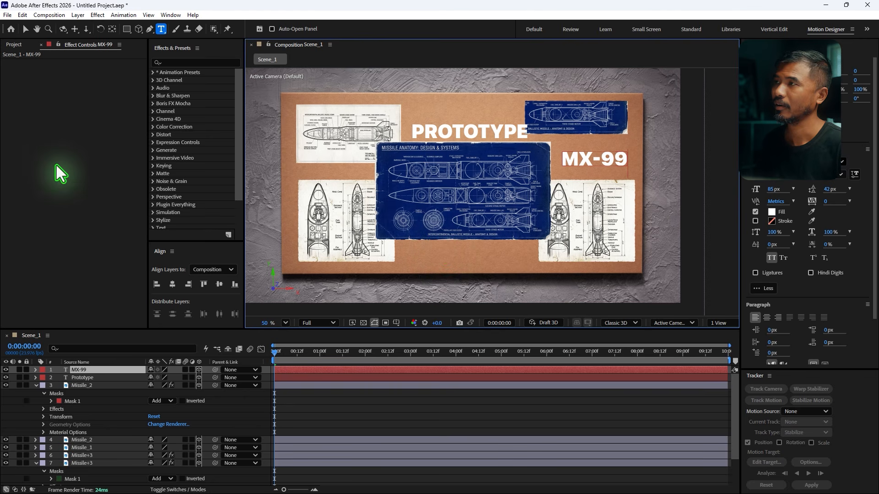
click(25, 28)
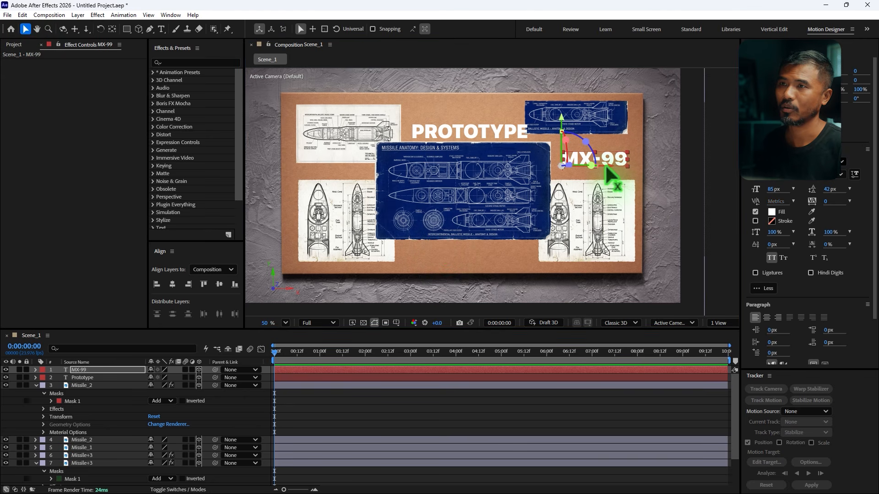
drag(607, 168, 600, 168)
drag(555, 123, 555, 133)
click(659, 218)
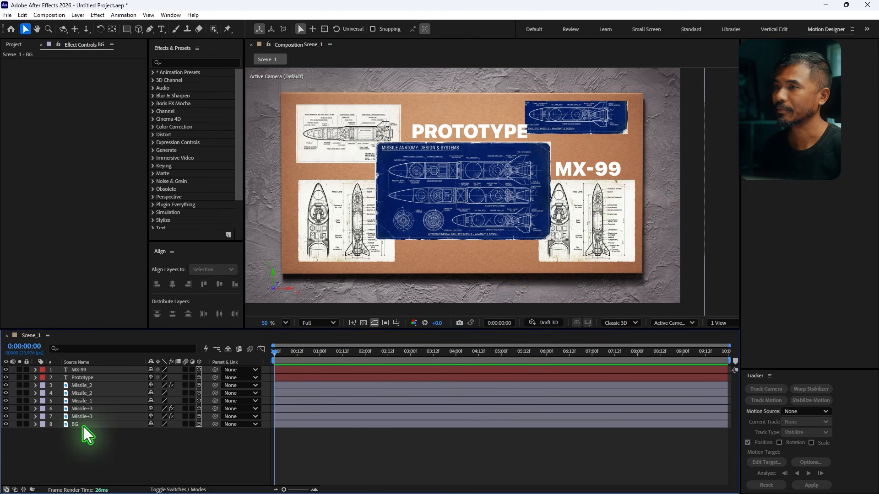
Step: Apply the Curves effect to the BG layer
click(83, 425)
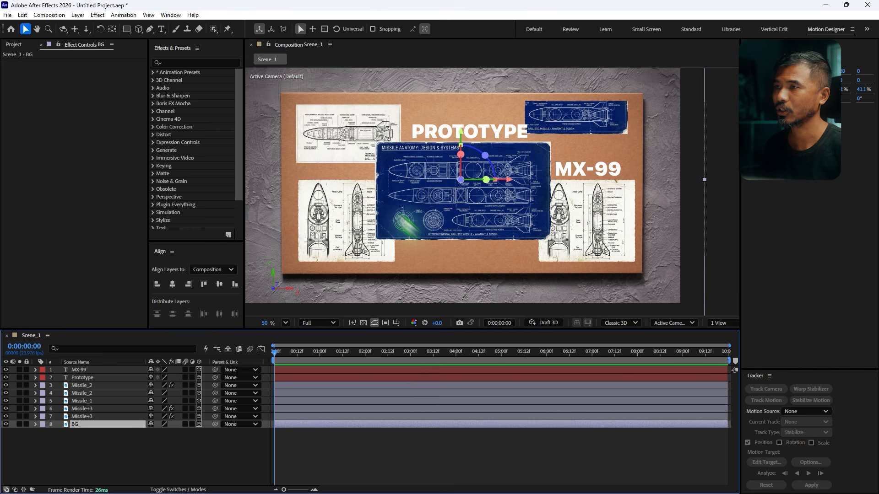
key(ctrl+space)
text(c)
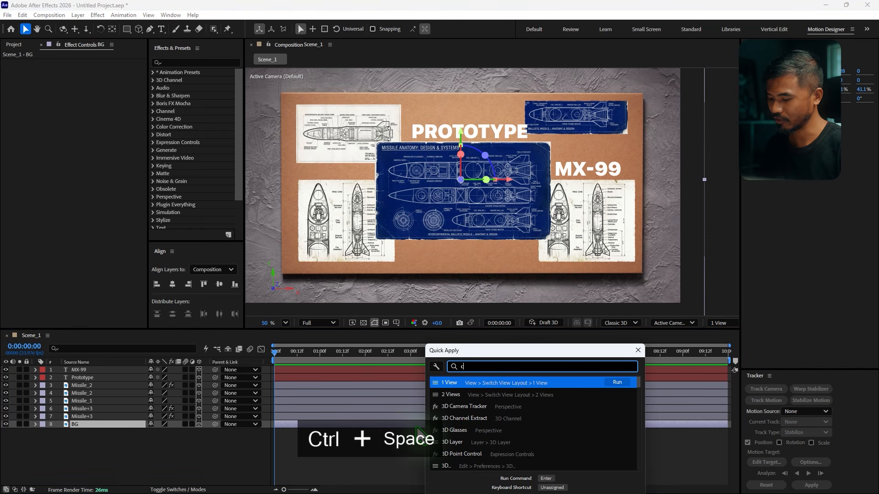
text(urves)
key(Return)
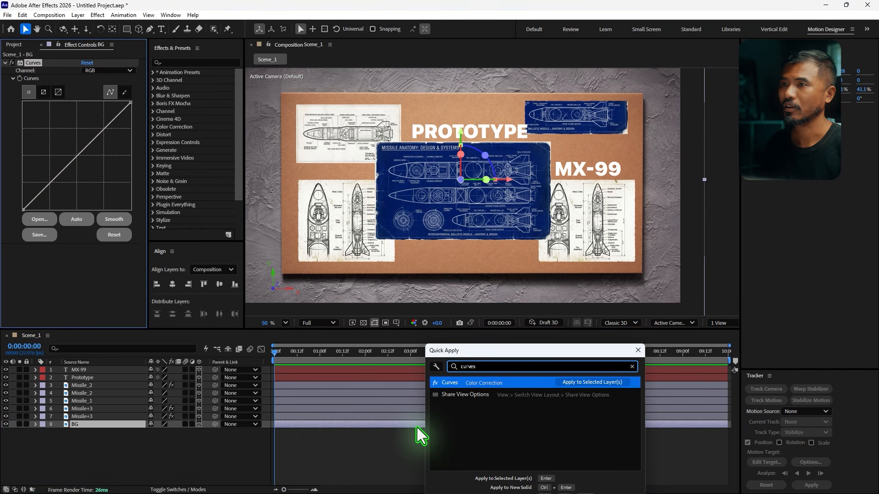
Step: Pull the BG layer's RGB curve slightly below the diagonal with a shadow point and a highlight point to darken the board
drag(55, 174, 59, 183)
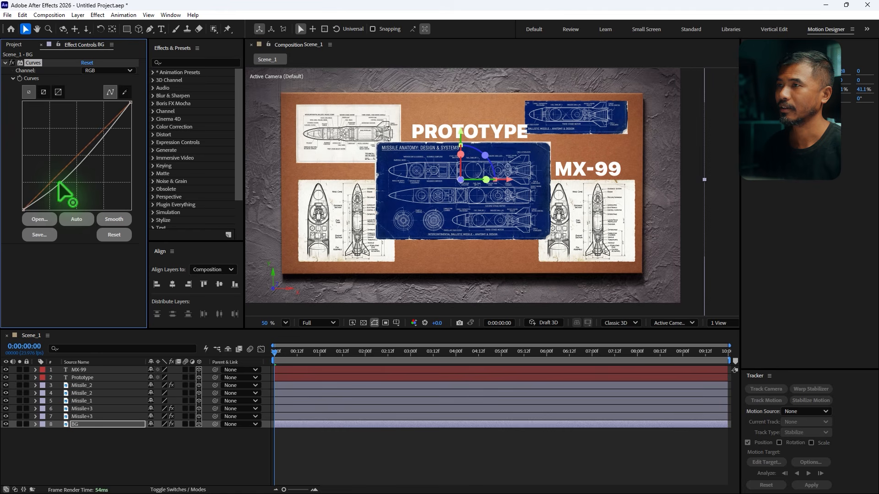
drag(110, 132, 105, 130)
drag(60, 185, 63, 183)
scroll(457, 176, down, 4)
drag(63, 183, 57, 182)
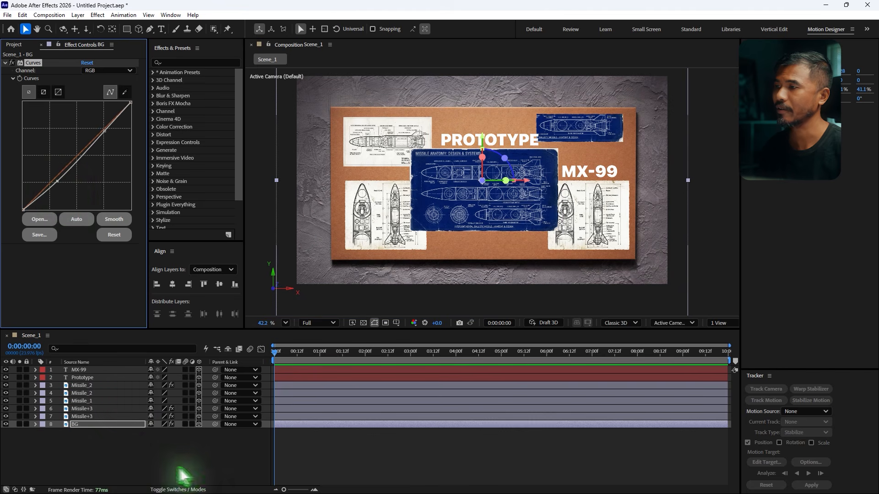
click(154, 454)
Step: Add a spot light with 100% intensity, 90° cone angle, 100% cone feather and shadows at 80% darkness and 10 px diffusion
scroll(498, 212, down, 1)
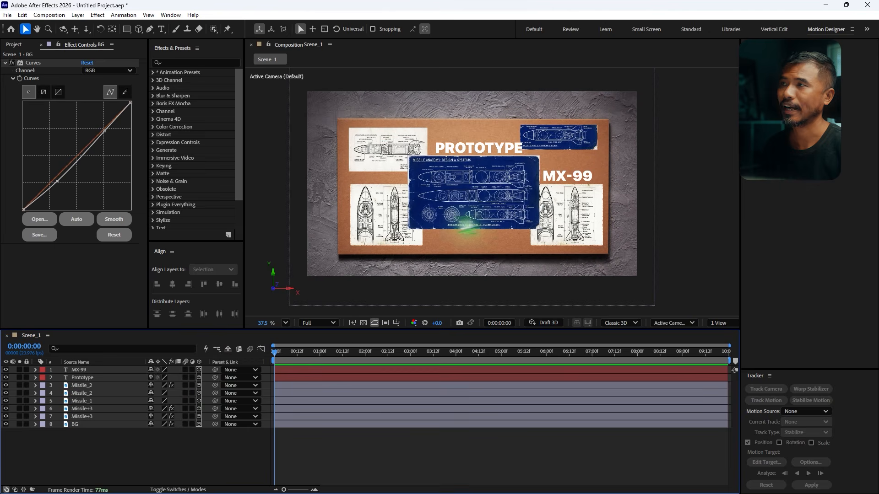
click(78, 15)
mouse_move(99, 25)
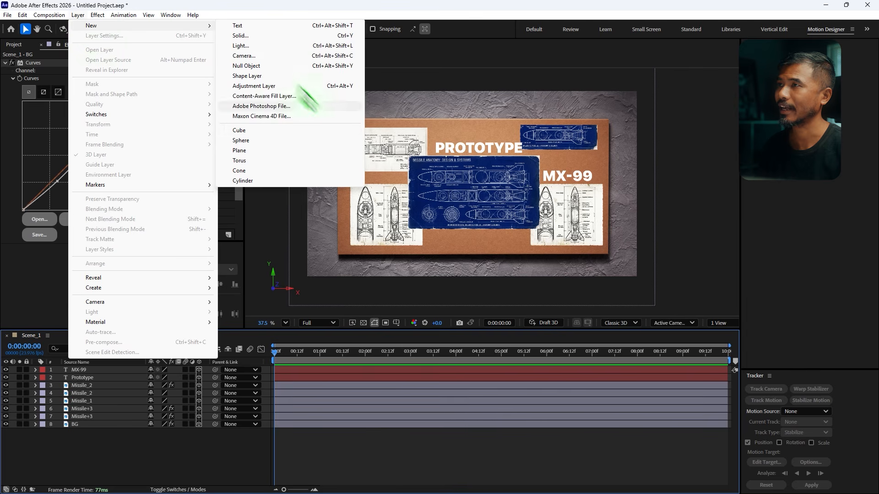
click(256, 48)
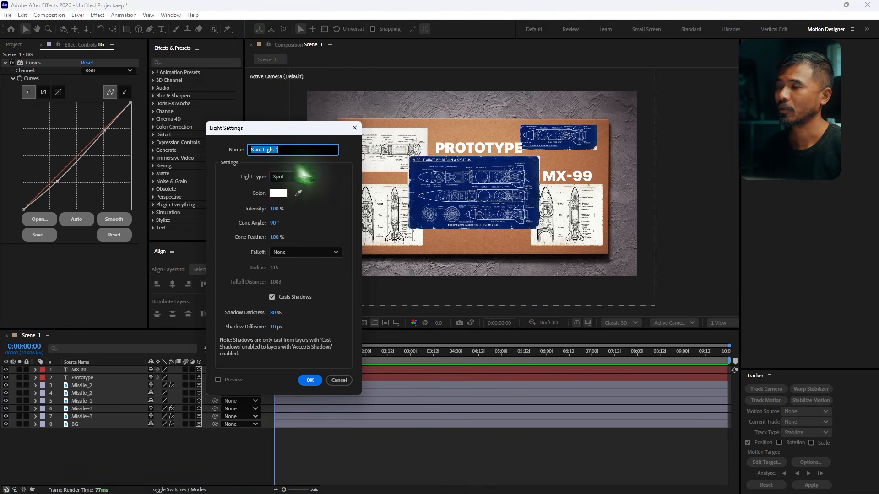
drag(274, 129, 310, 113)
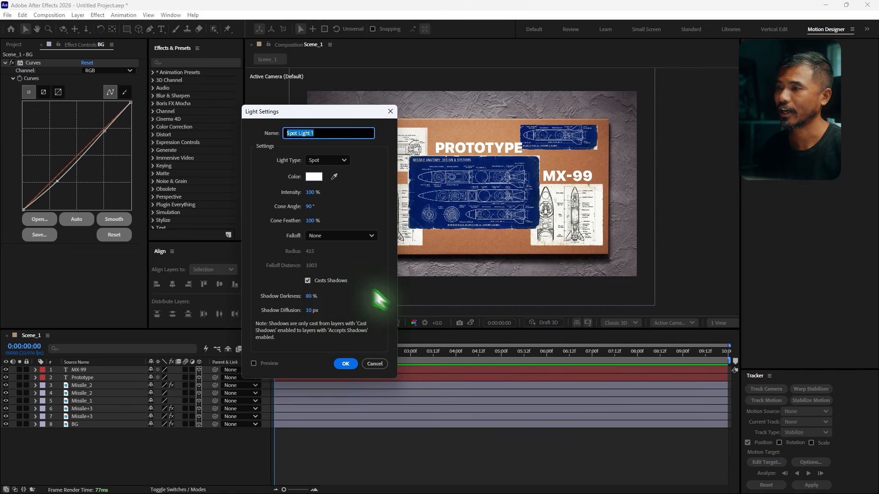
click(344, 364)
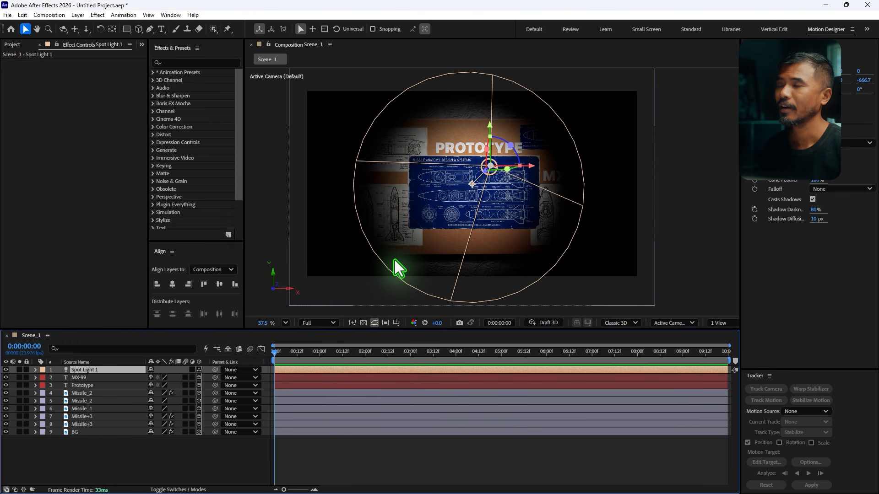
Step: Show the composition in two views and pull the spot light back from the board in the Left view, to about -1173 in Z
click(719, 323)
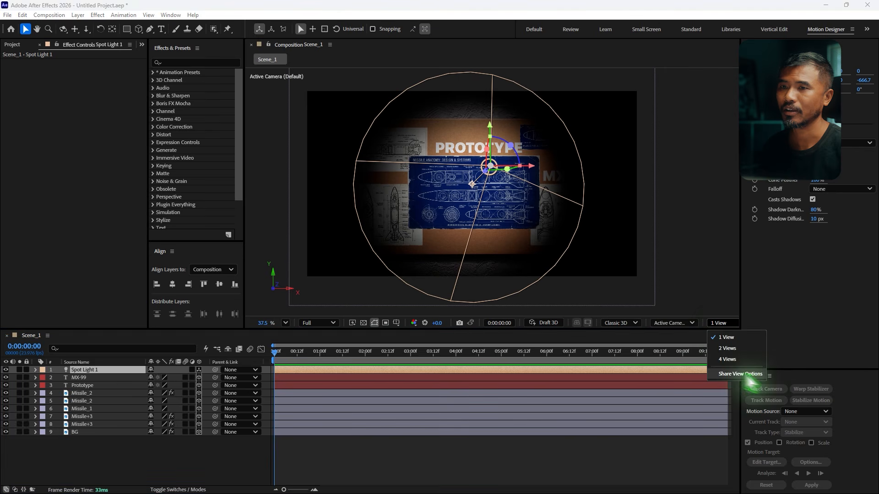
click(727, 349)
scroll(411, 209, down, 3)
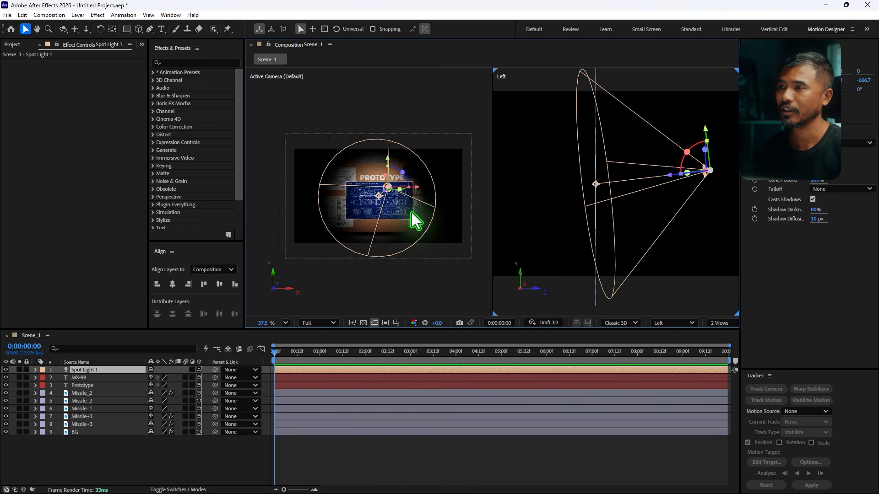
scroll(393, 184, up, 2)
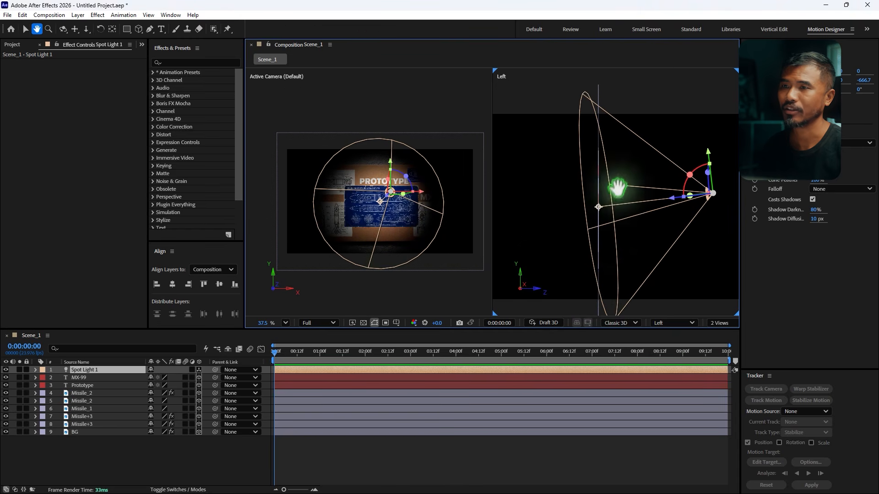
scroll(639, 249, down, 1)
scroll(636, 240, down, 1)
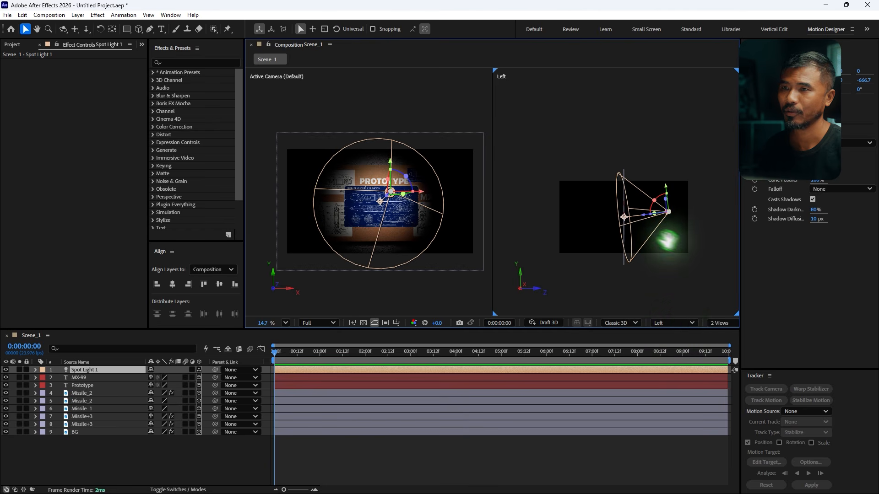
scroll(627, 223, up, 2)
drag(605, 186, 668, 199)
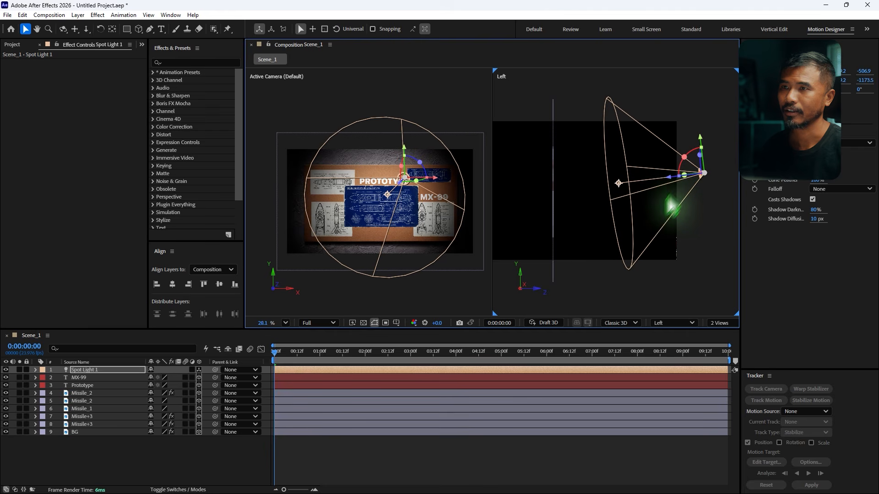
Step: Switch the side view to Top and move the spot light sideways toward the board's MX-99 side
click(666, 324)
click(628, 311)
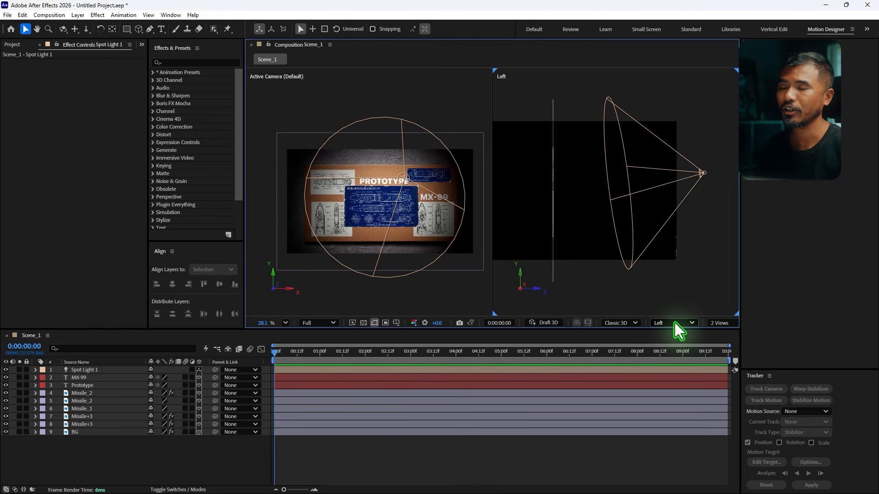
click(676, 324)
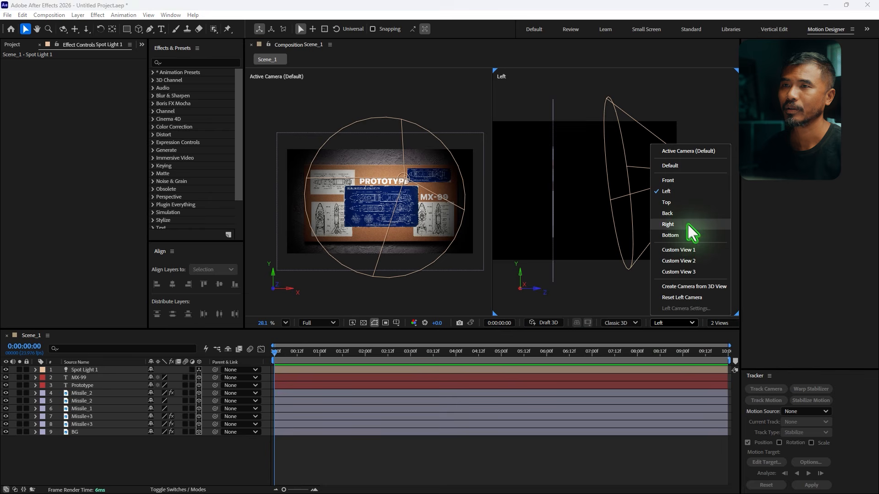
click(680, 203)
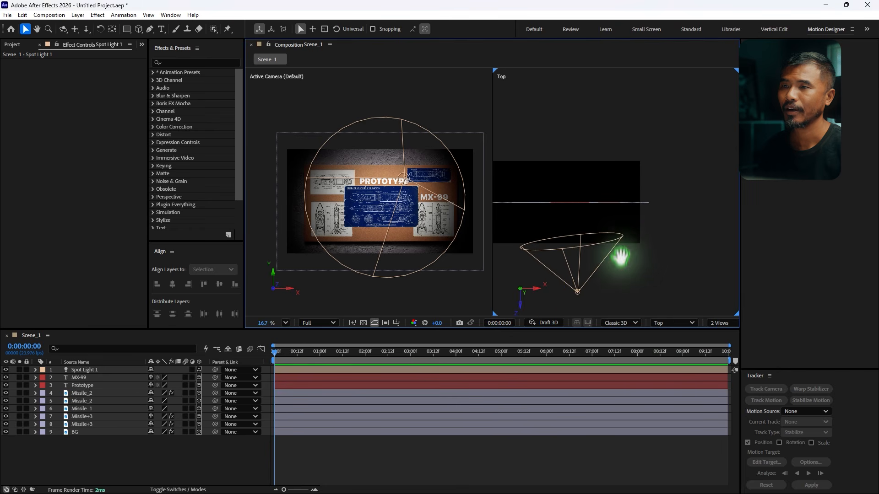
click(581, 245)
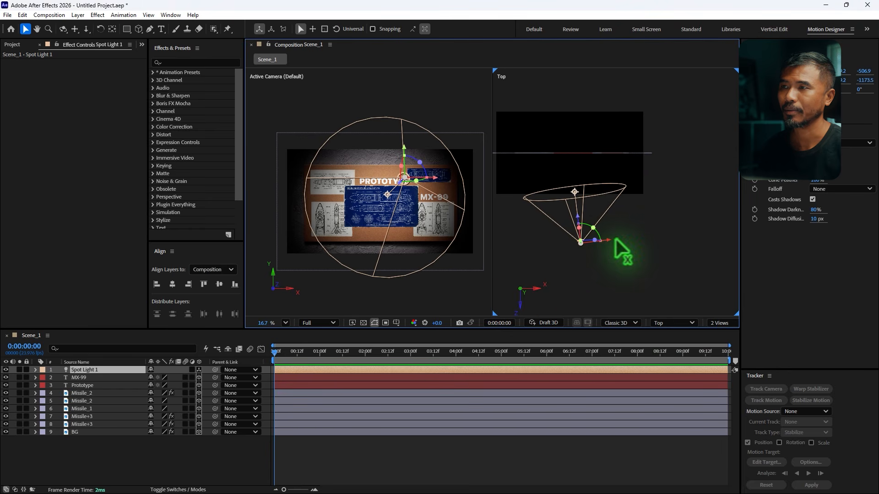
drag(614, 237, 682, 249)
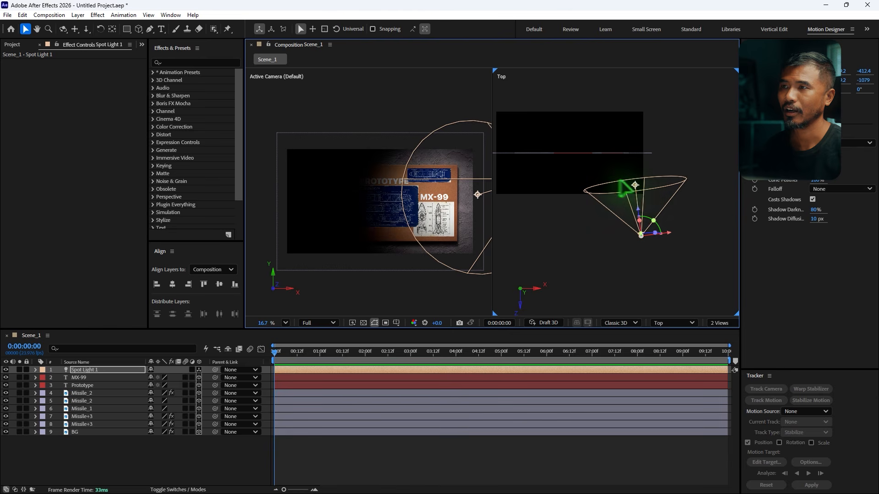
Step: Aim the spot light's point of interest back at the board, pull the light slightly farther away and compare the scene with it off and on
drag(619, 182, 590, 154)
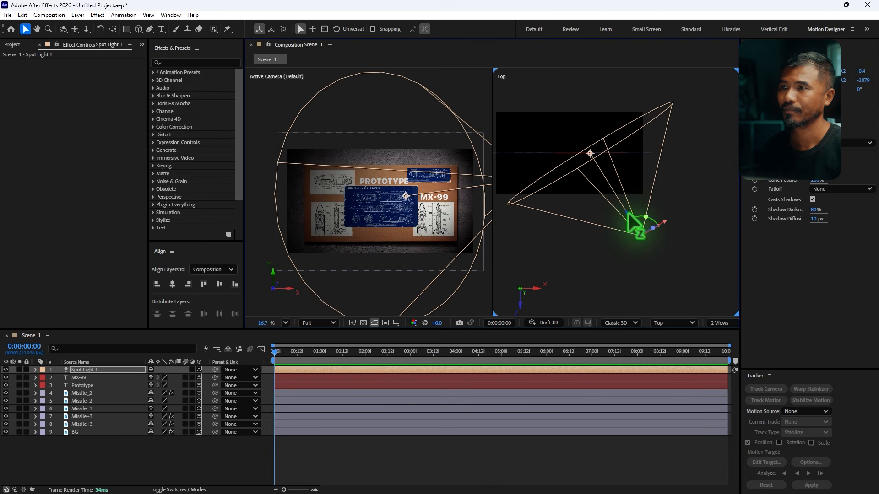
drag(628, 212, 633, 221)
click(5, 370)
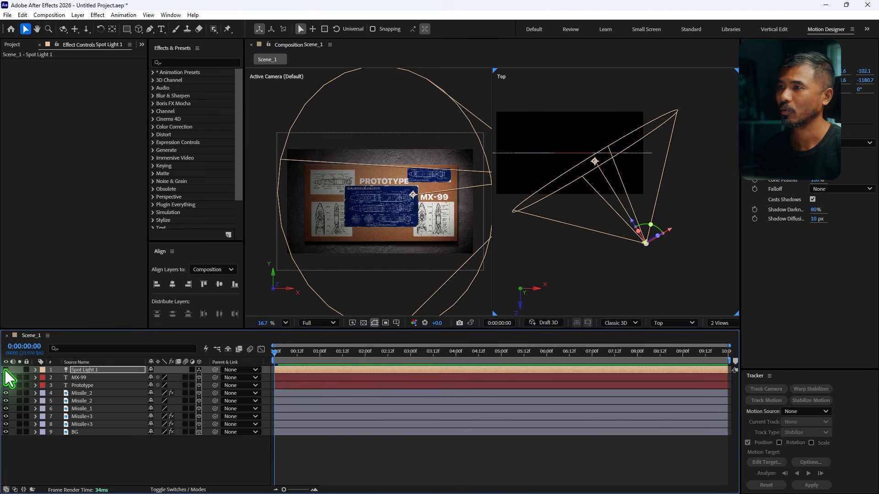
click(6, 370)
scroll(381, 187, up, 4)
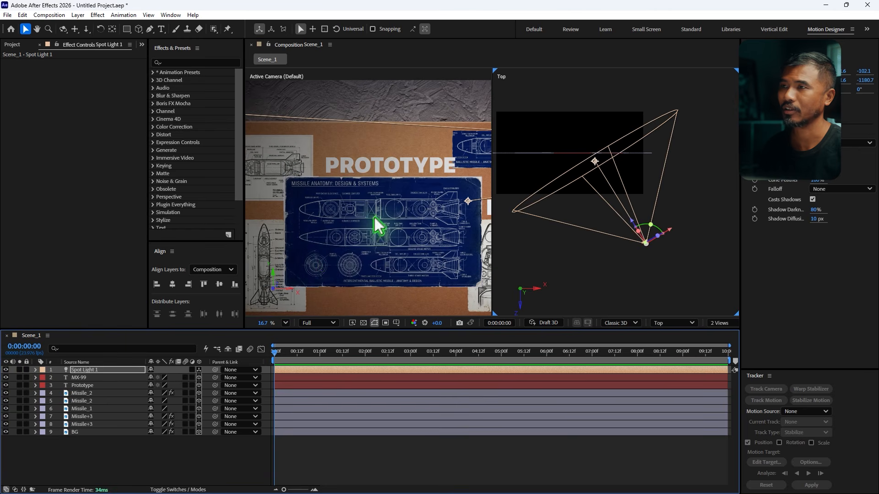
scroll(314, 179, down, 2)
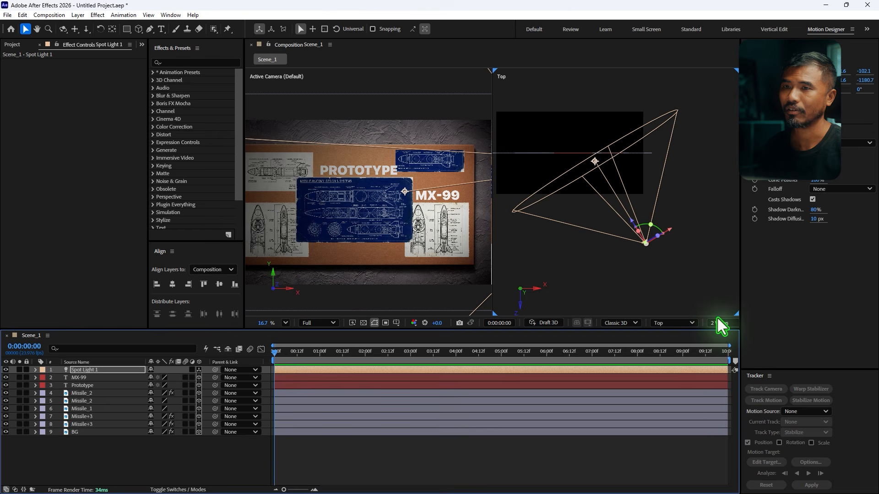
Step: Switch the Top view to Left and raise the spot light above the board's centre
click(671, 323)
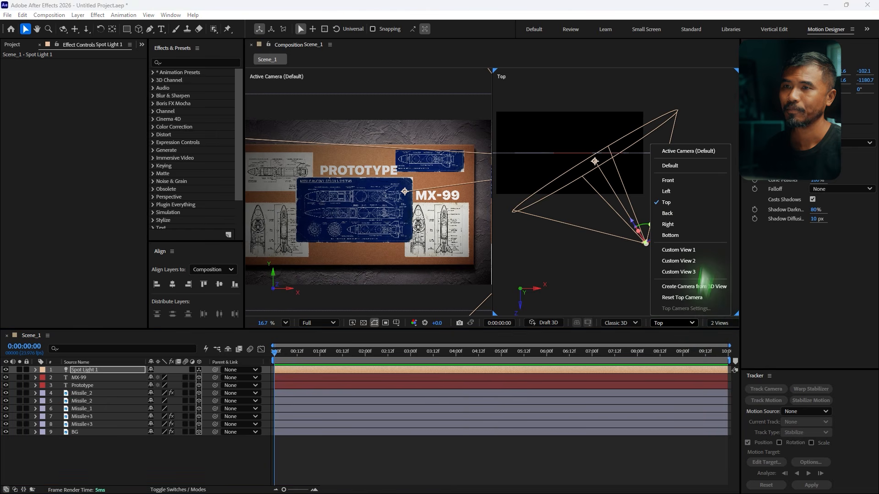
click(684, 191)
scroll(630, 216, down, 3)
scroll(609, 234, up, 1)
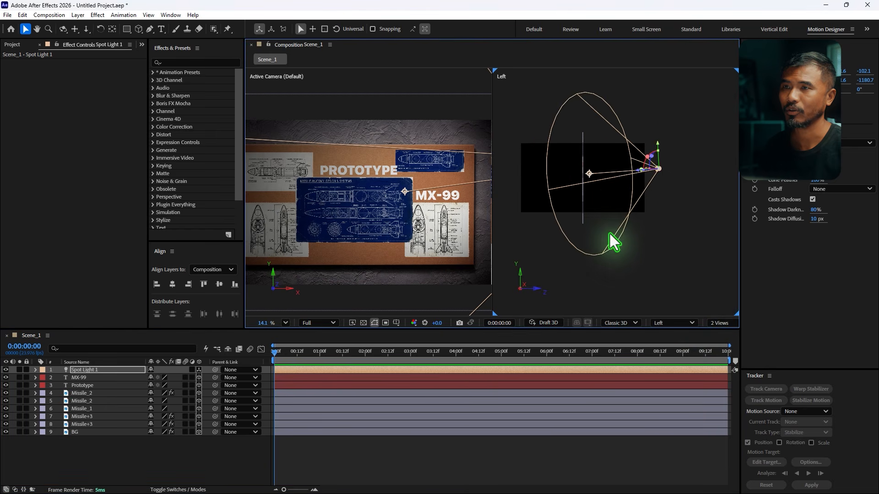
drag(657, 143, 657, 120)
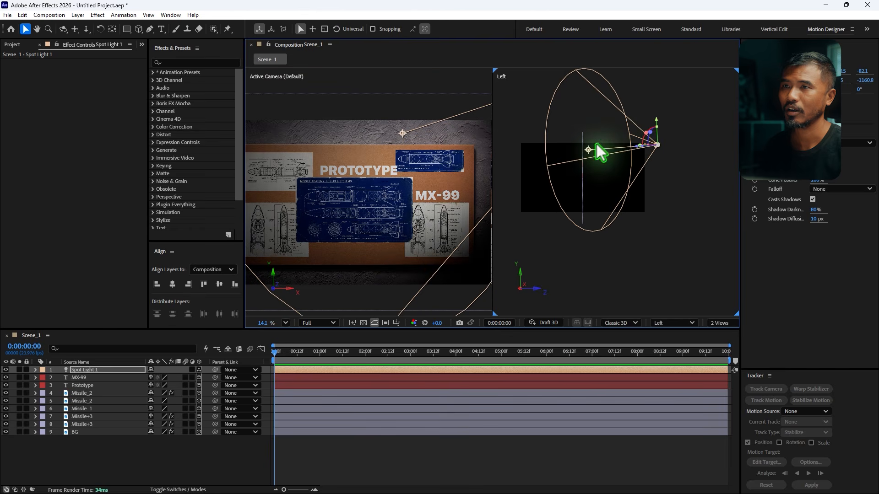
Step: Angle the spot light downward by moving its point of interest lower and behind the board, to about 358.7 in Z
drag(584, 157, 631, 171)
drag(373, 197, 434, 173)
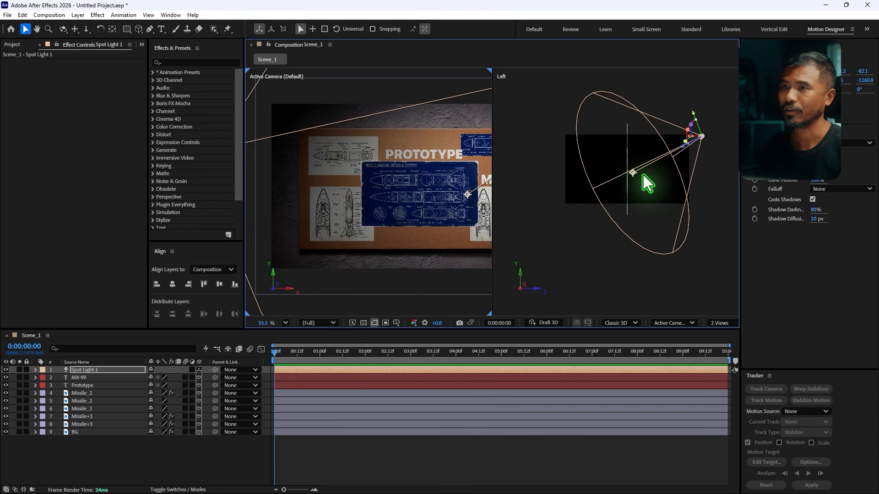
drag(633, 172, 605, 174)
drag(422, 198, 357, 195)
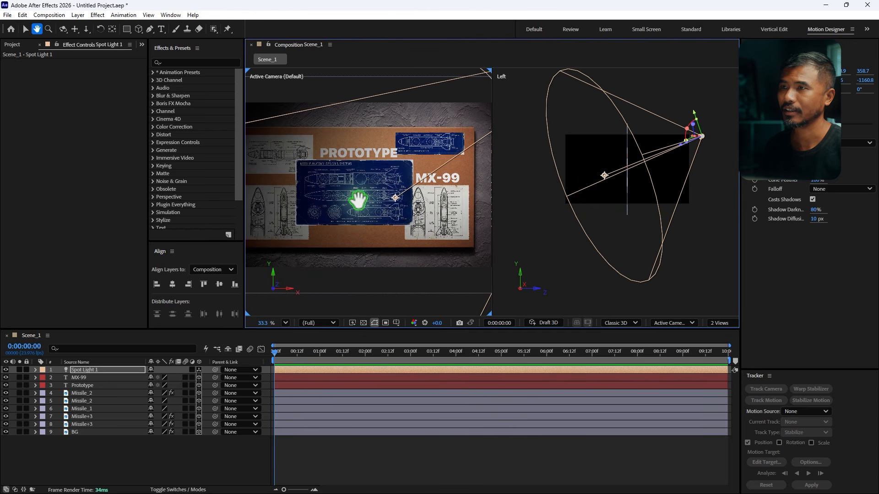
scroll(376, 201, down, 4)
Step: Return the composition to a single view and fit it to the viewer with Fit up to 100%
click(721, 323)
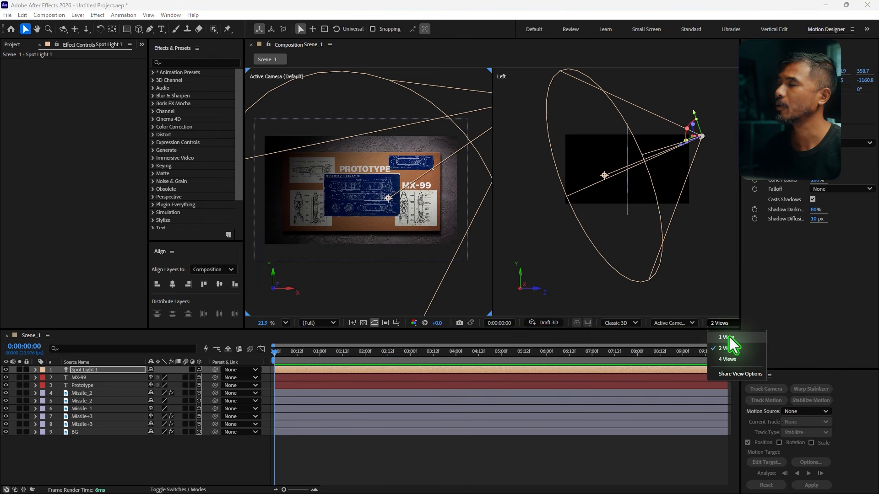
click(726, 338)
scroll(290, 245, down, 3)
click(286, 323)
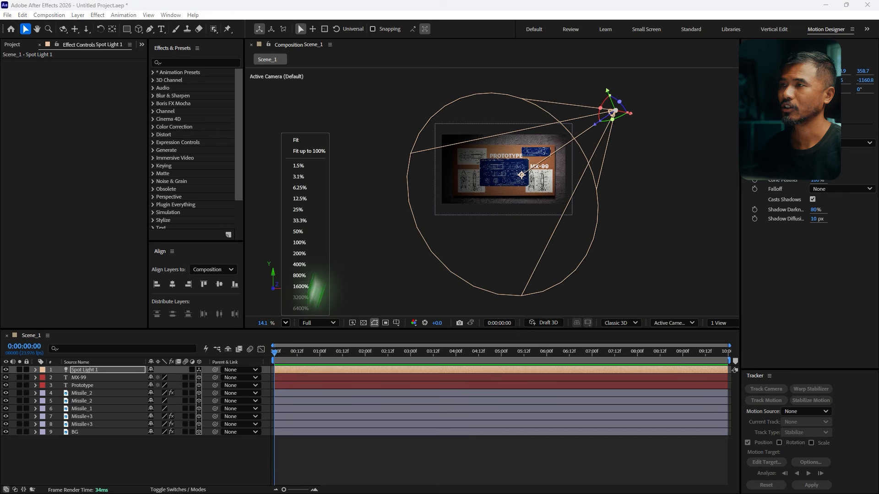
click(304, 149)
drag(571, 207, 557, 228)
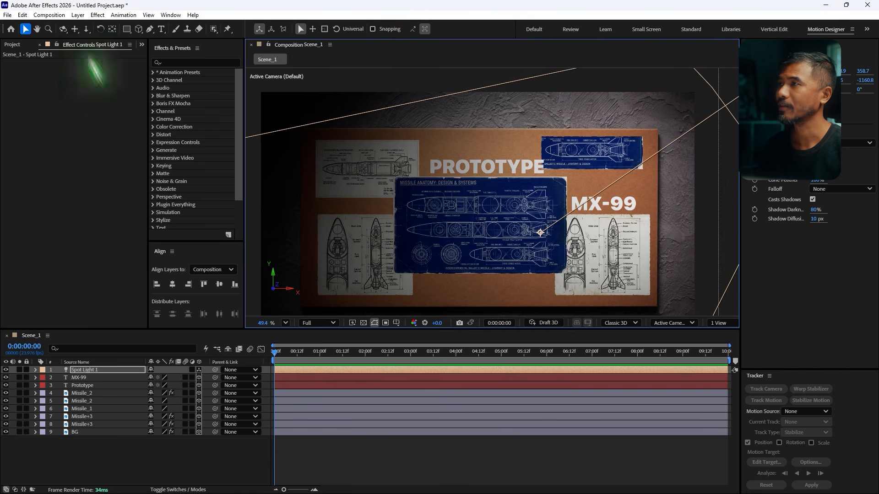
Step: Create a two-node camera with the 35mm preset
click(79, 16)
mouse_move(96, 25)
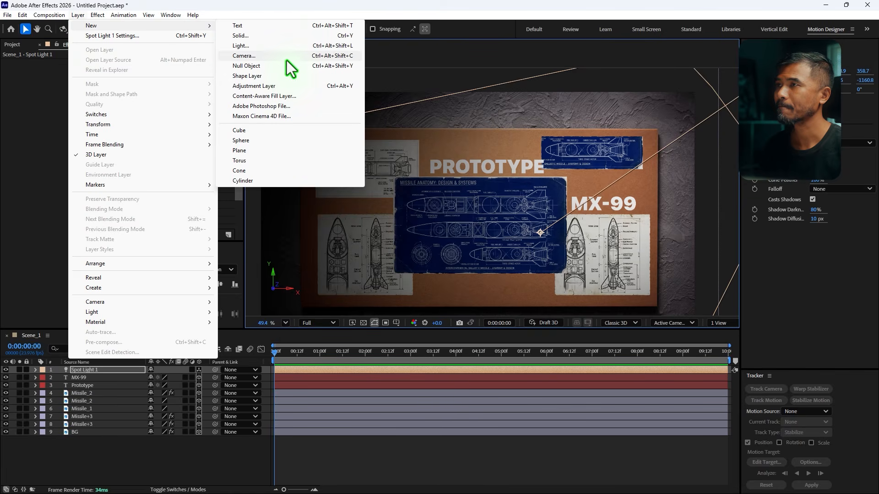
click(286, 57)
click(495, 169)
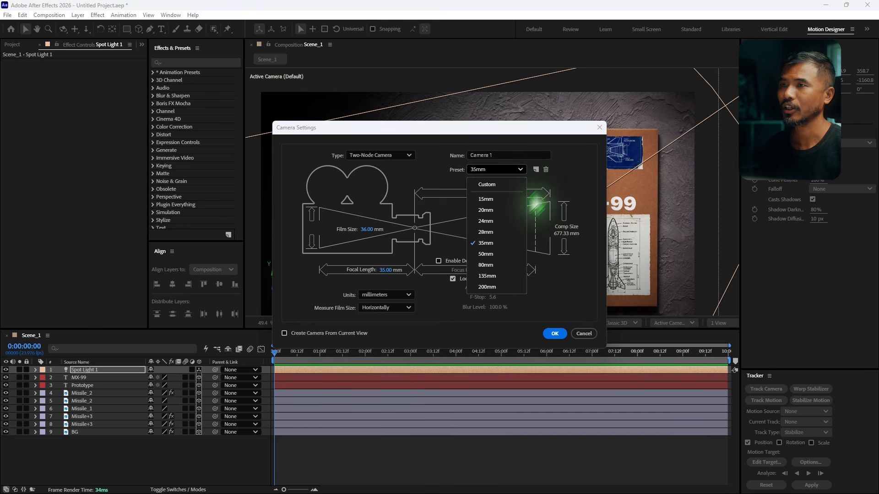
click(547, 334)
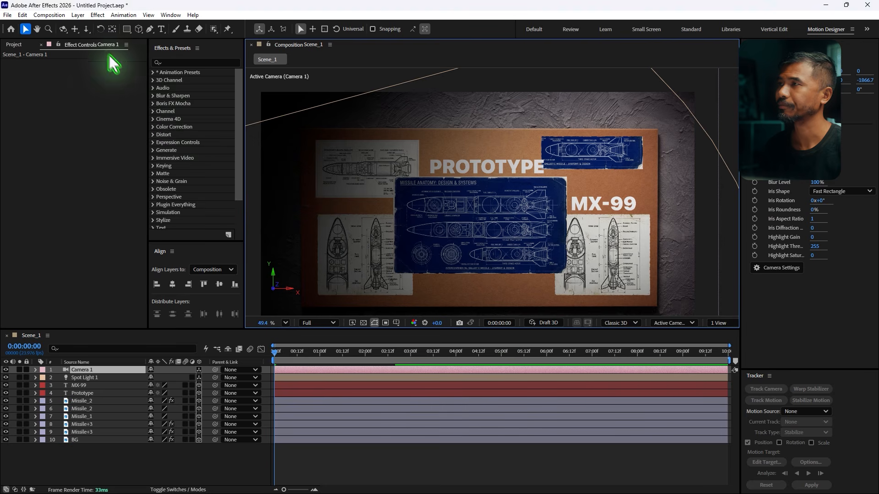
Step: Create a null object, make it a 3D layer and parent Camera 1 to it
click(79, 15)
mouse_move(92, 33)
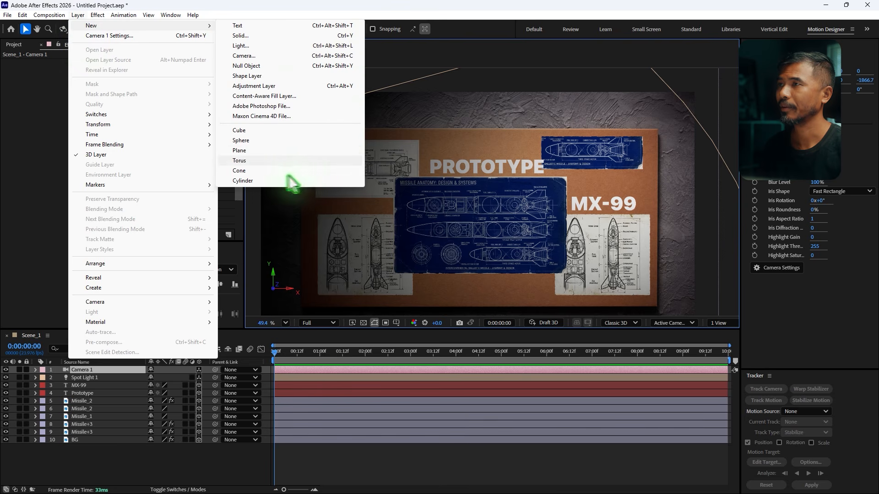
click(263, 64)
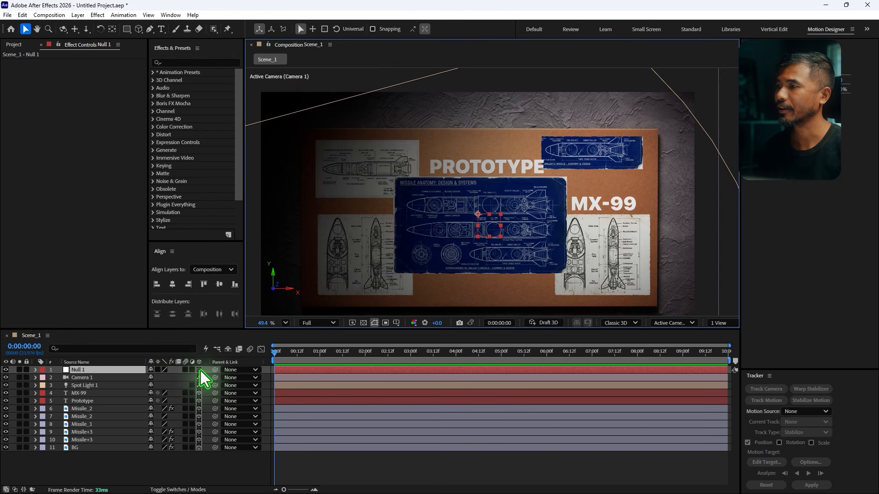
click(107, 378)
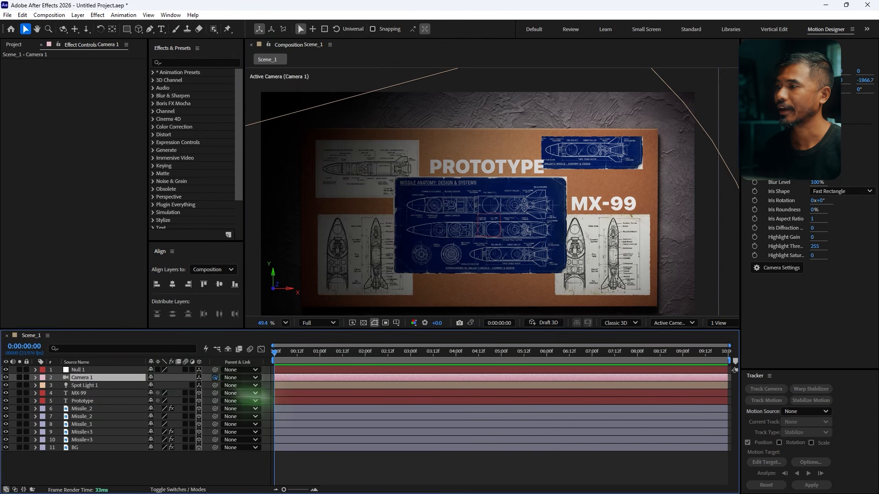
drag(215, 378, 87, 370)
click(80, 370)
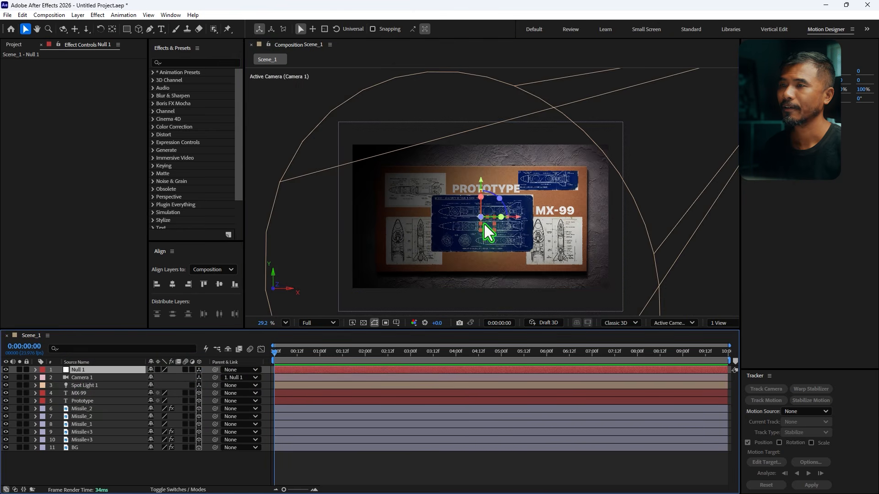
click(82, 378)
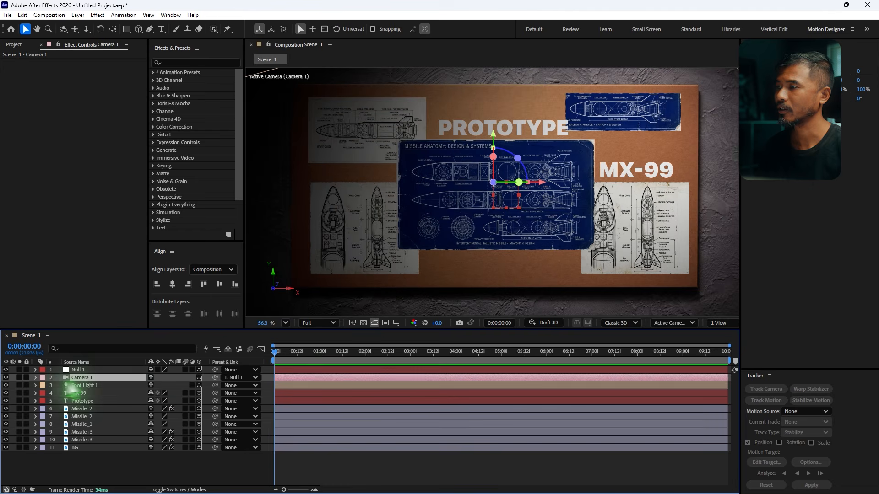
Step: Increase Camera 1's zoom to about 3275.7 pixels in its camera options
click(35, 378)
click(43, 393)
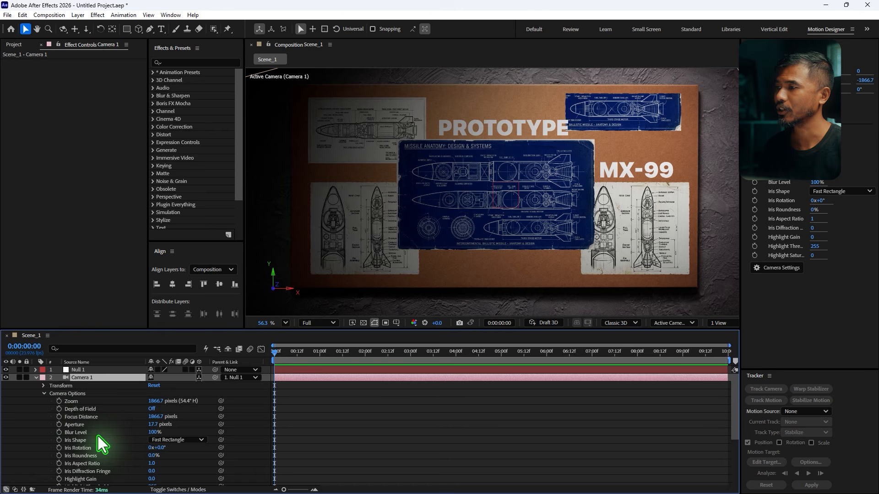
drag(154, 401, 751, 430)
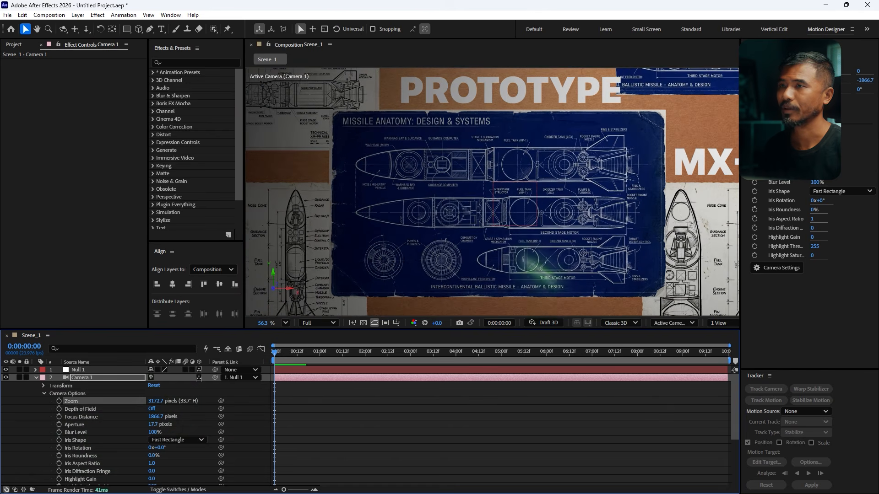
scroll(487, 251, down, 2)
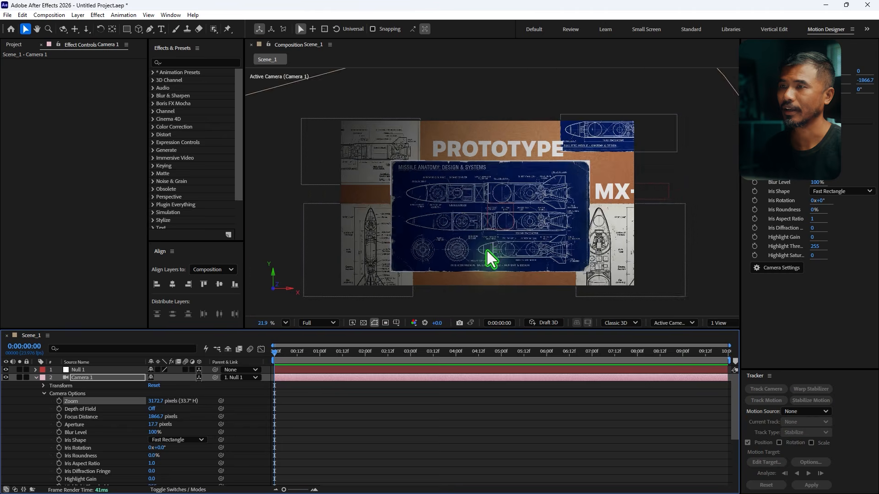
scroll(495, 250, up, 1)
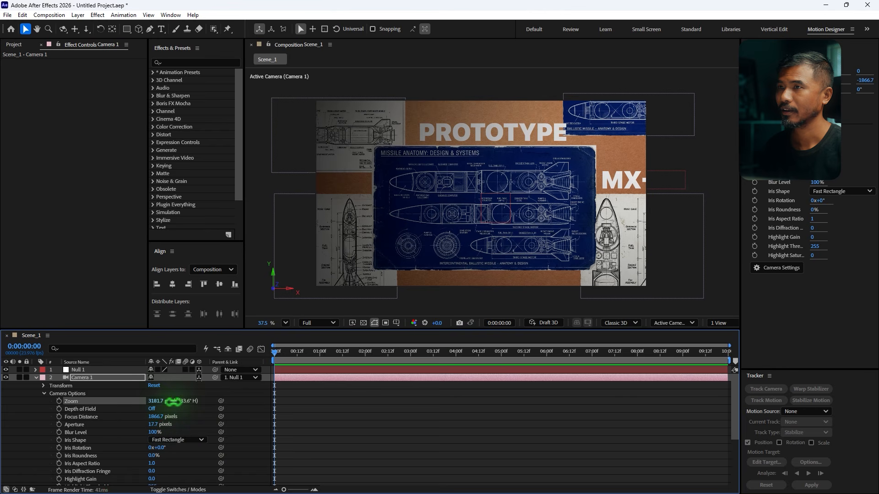
drag(173, 402, 204, 407)
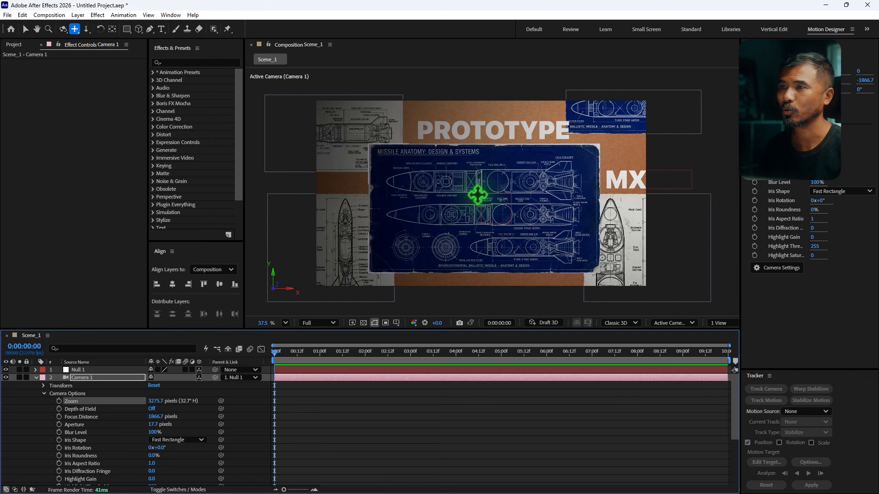
Step: Orbit and pan Camera 1 to frame the central blueprint at a slight angle
mouse_move(476, 209)
mouse_down()
mouse_move(495, 206)
mouse_move(483, 198)
mouse_move(495, 208)
mouse_move(480, 196)
mouse_move(491, 198)
mouse_move(494, 180)
mouse_move(479, 193)
mouse_up()
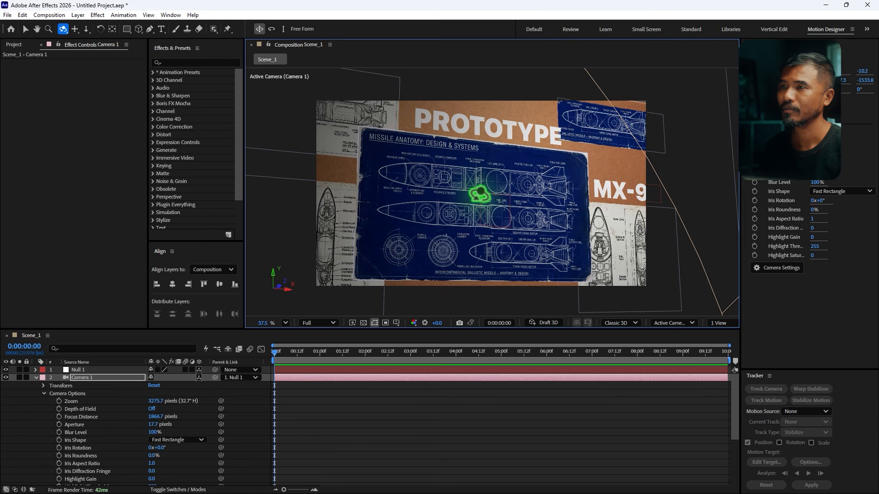
drag(486, 201, 501, 214)
key(2)
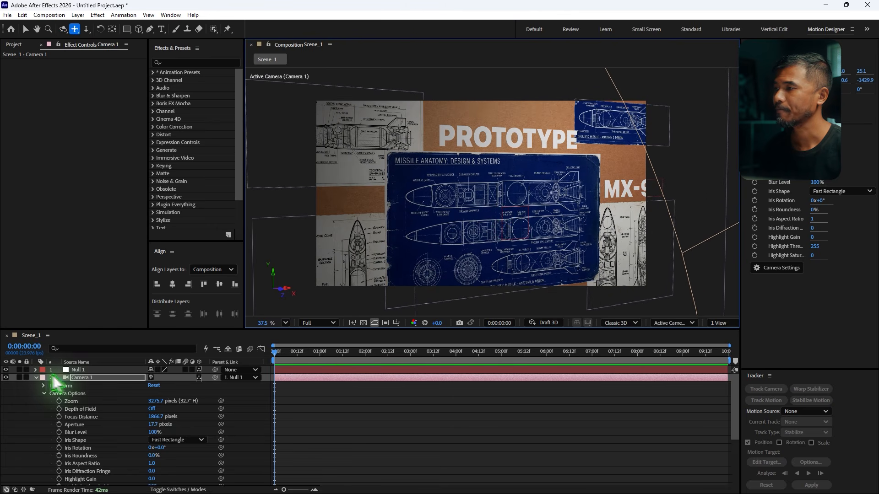
Step: Shift Null 1's X position to 993 and keyframe its position at the first frame
click(83, 371)
key(p)
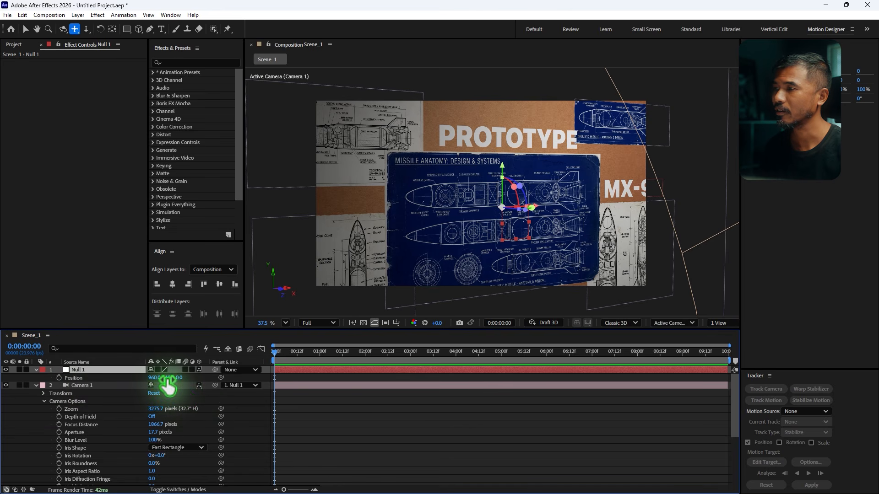
drag(179, 378, 228, 379)
key(ctrl+z)
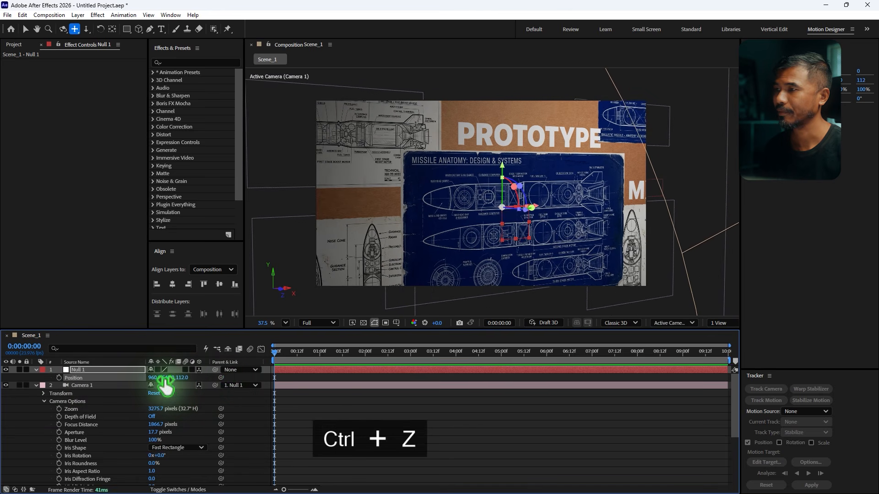
mouse_move(168, 378)
mouse_down()
mouse_move(194, 379)
mouse_move(154, 378)
mouse_move(184, 379)
mouse_move(169, 379)
mouse_up()
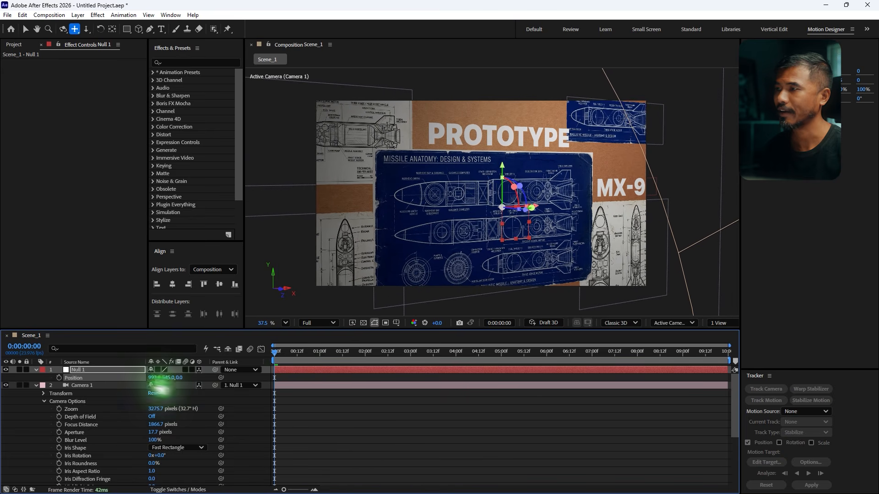
click(58, 378)
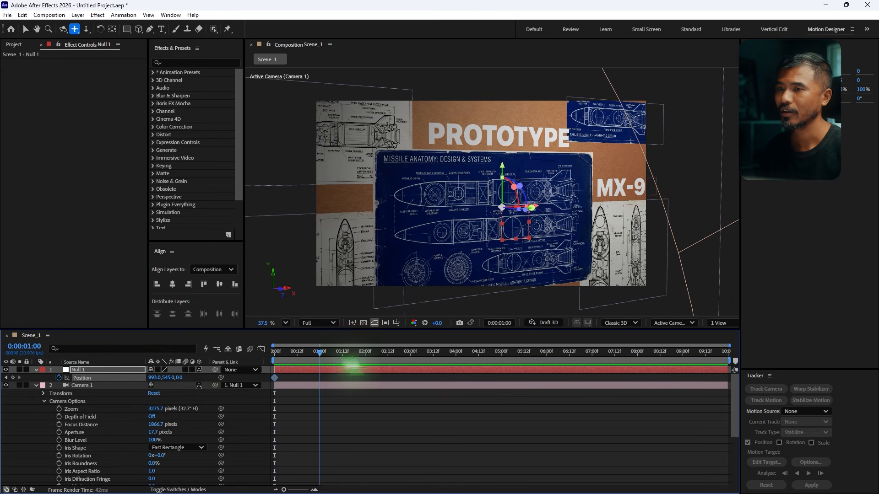
Step: Keyframe Null 1's X position at 1144 at 0:00:08:08 and set it to 831 at the first frame
drag(352, 366, 652, 376)
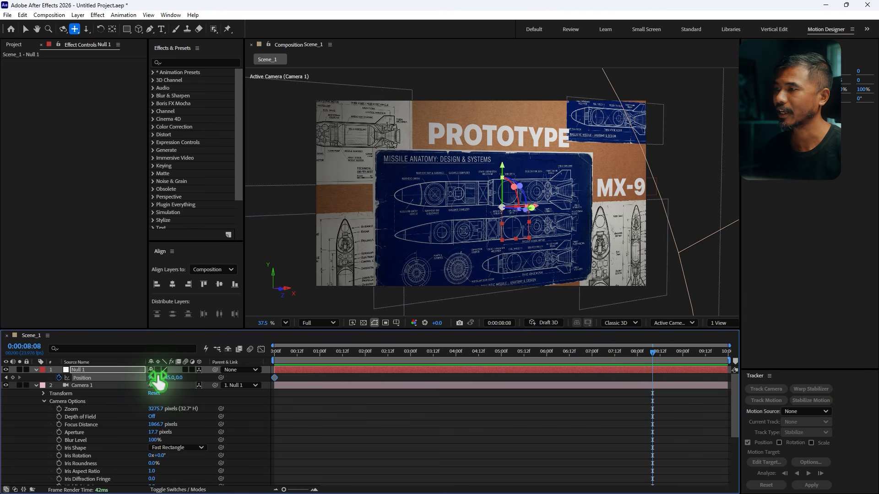
drag(156, 377, 227, 378)
drag(652, 357, 102, 408)
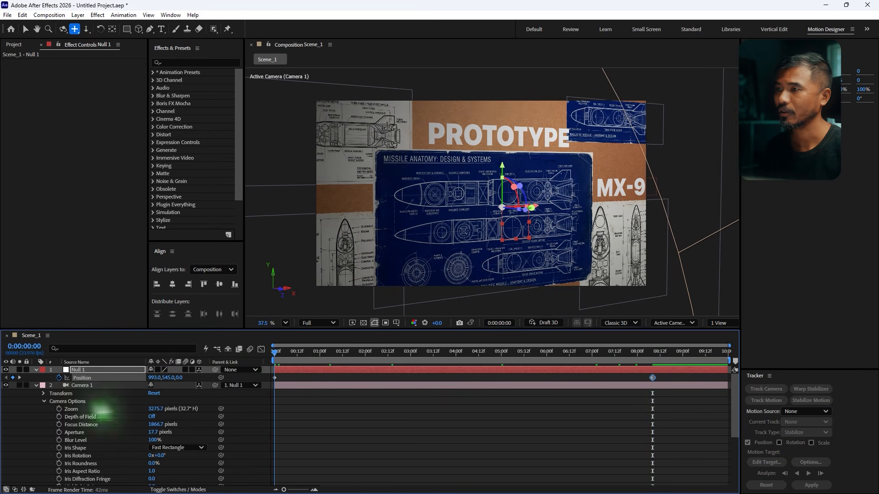
drag(154, 378, 90, 388)
Step: Orbit and pan Camera 1 at the first frame to an angled view, positioned at about -962.4, 73.3, -1238.4
click(87, 386)
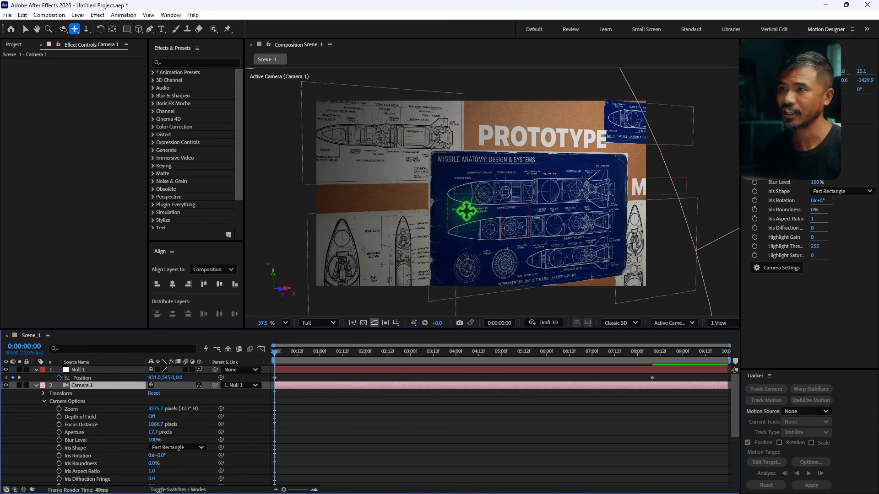
drag(489, 211, 504, 196)
drag(276, 353, 142, 397)
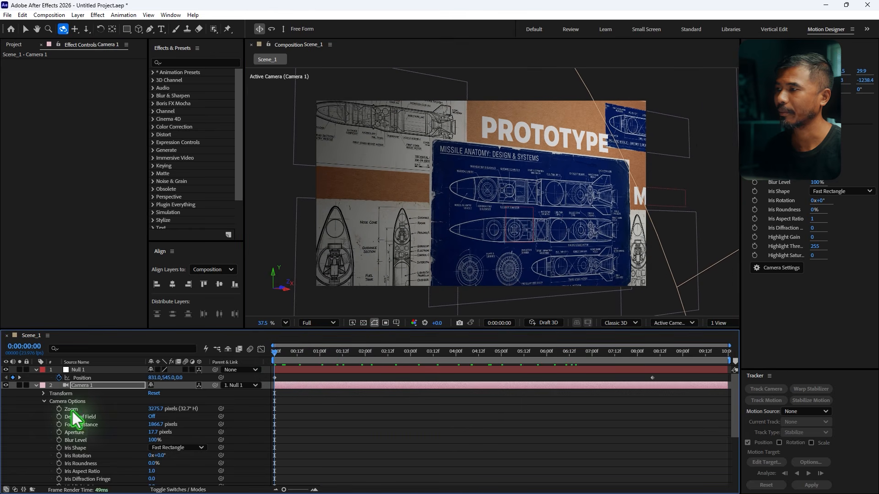
Step: Keyframe Camera 1's point of interest and position at the first frame
click(83, 386)
key(p)
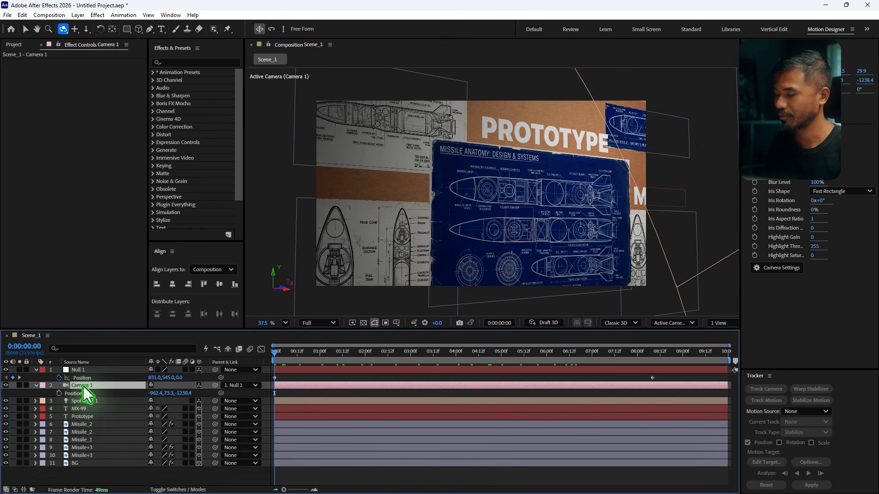
key(shift+a)
drag(59, 394, 59, 401)
Step: Reframe Camera 1 from another angle at 0:00:08:08, positioned at about -719.8, -182.4, -1364.5
drag(276, 355, 652, 372)
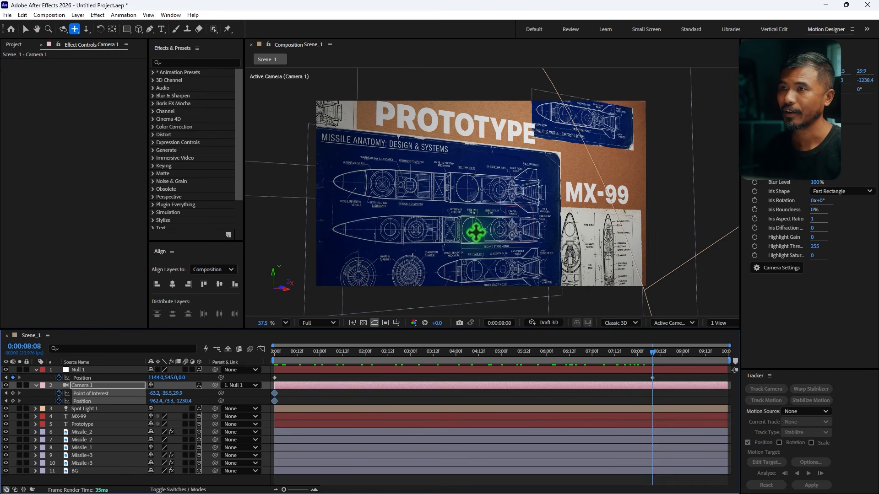
drag(477, 232, 590, 293)
key(c)
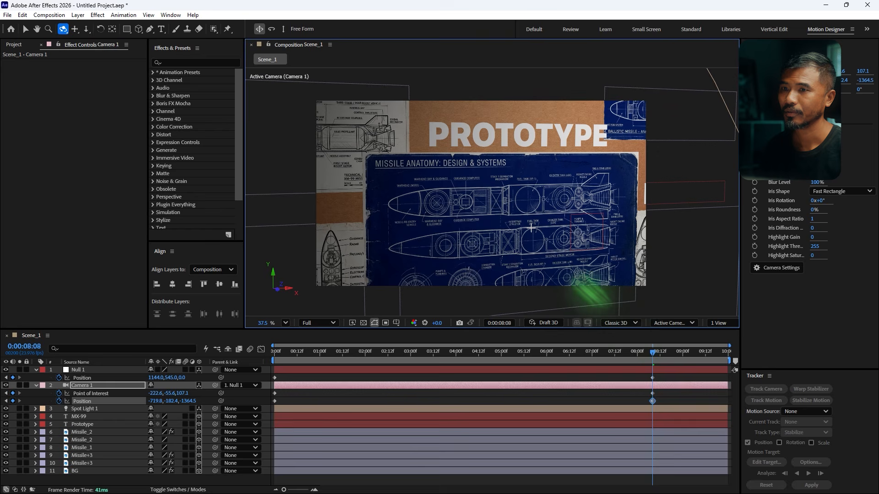
Step: Reposition Camera 1 at the first frame to about -990.7, 342.9, -1173 and preview the camera animation
drag(637, 360, 274, 361)
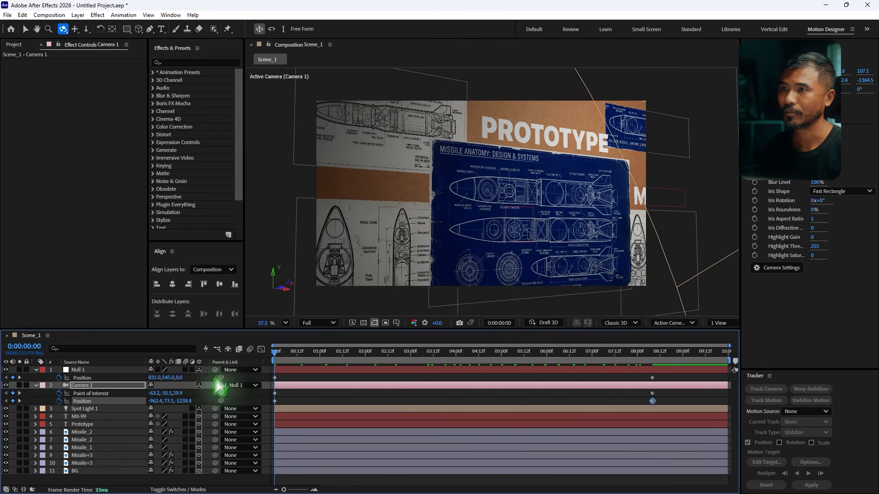
key(space)
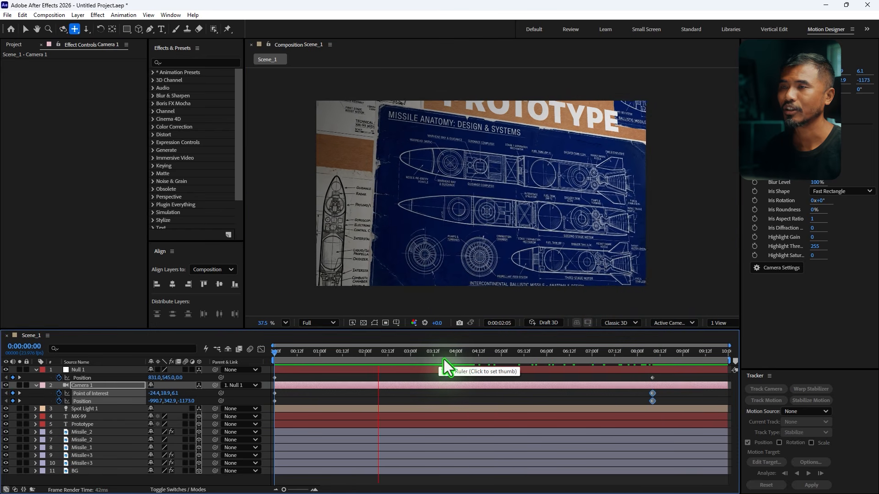
key(space)
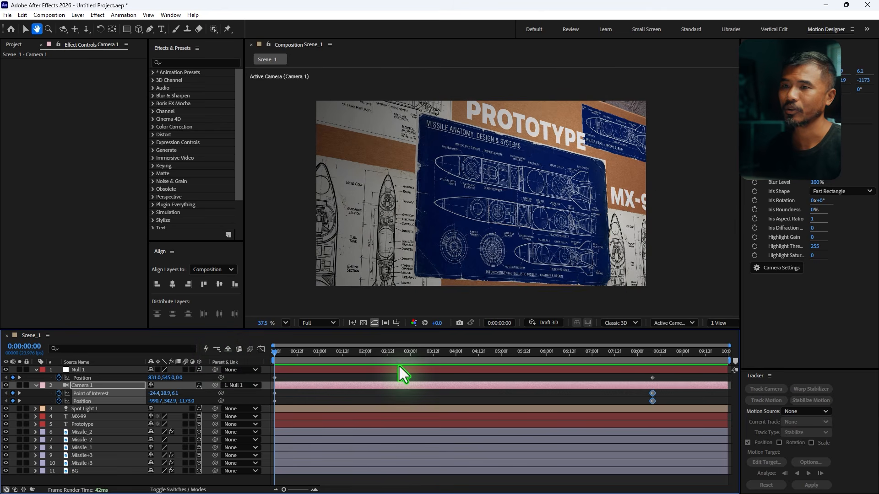
key(space)
Step: Move the end keyframes of Null 1 and Camera 1 to 0:00:09:20 and reframe the camera there at about -860.7, -244.9, -1215.1
drag(682, 377, 721, 401)
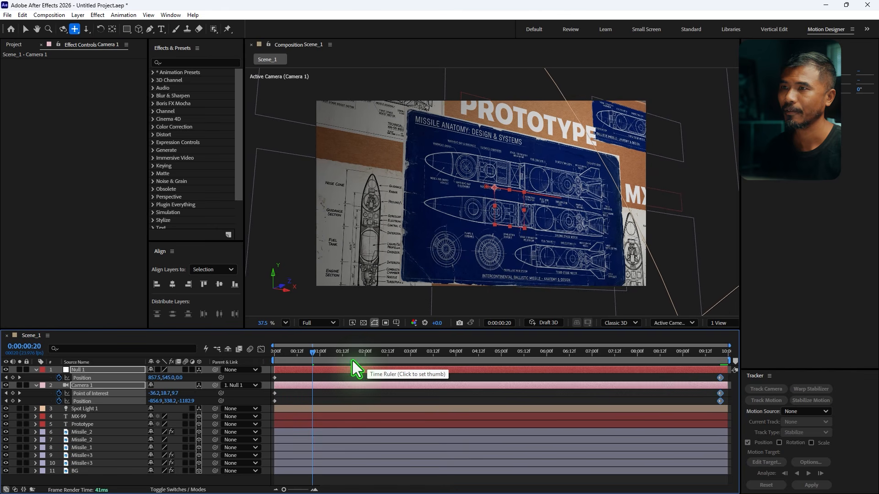
drag(358, 362, 717, 361)
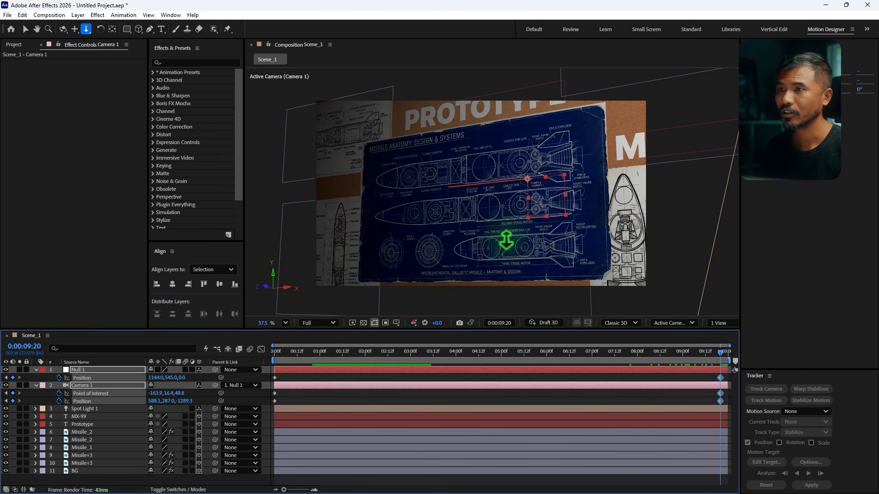
key(1)
drag(505, 239, 519, 256)
key(2)
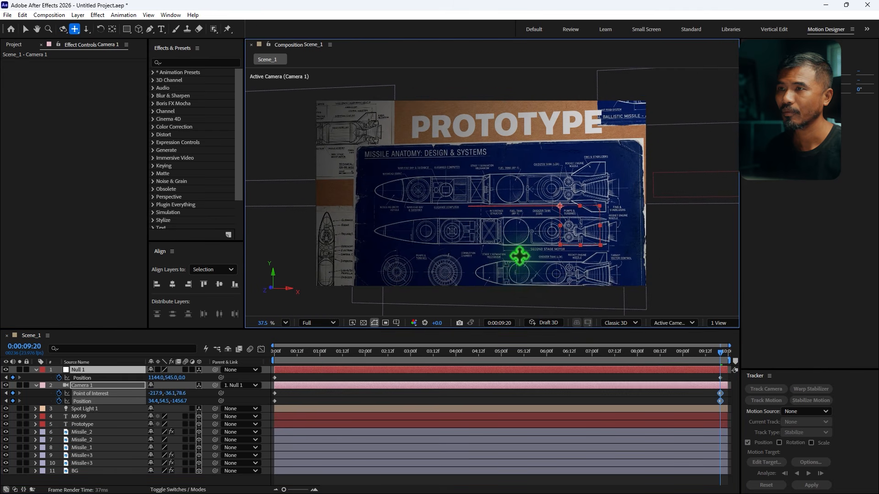
key(space)
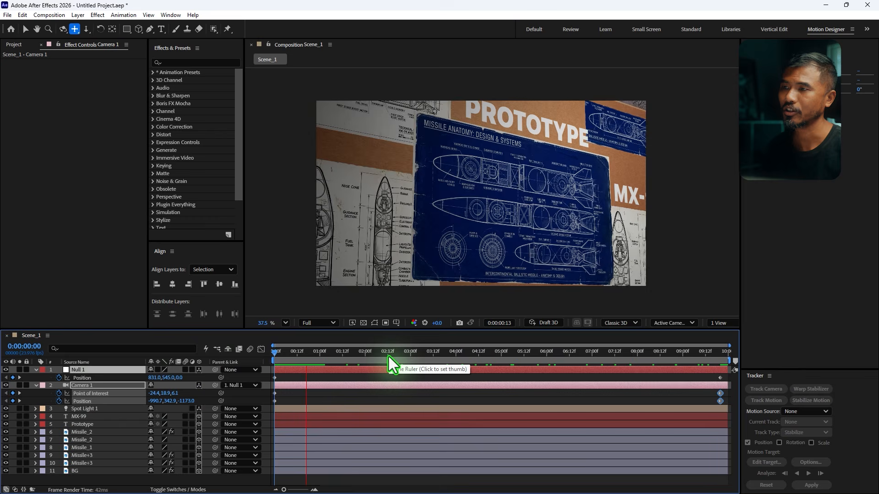
drag(372, 355, 741, 382)
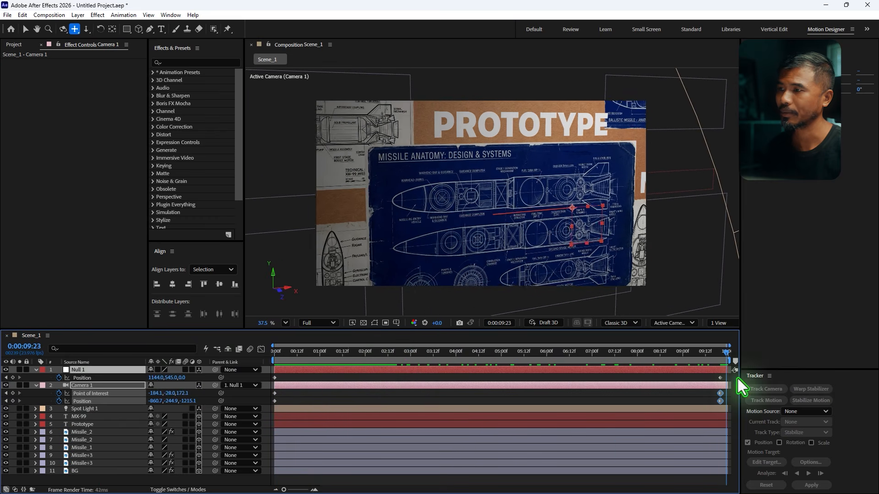
Step: Apply Easy Ease to all Null 1 and Camera 1 keyframes and preview the motion
drag(264, 377, 724, 407)
key(F9)
drag(617, 356, 361, 362)
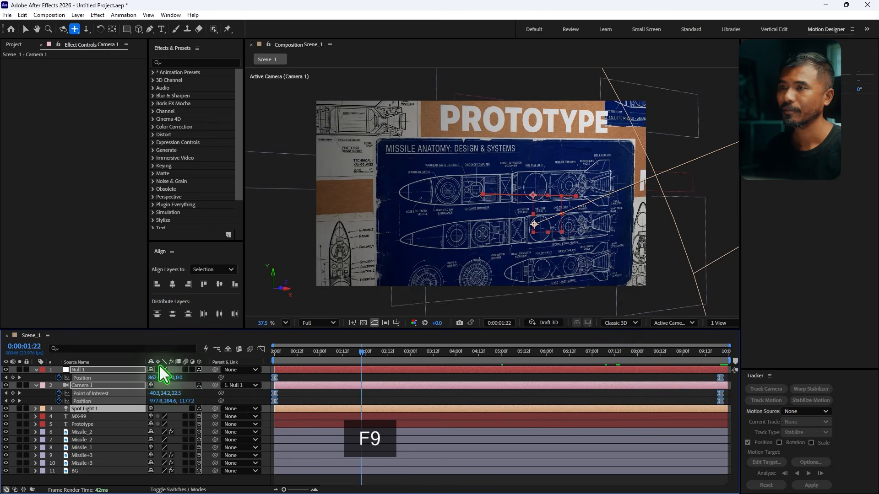
key(space)
key(space)
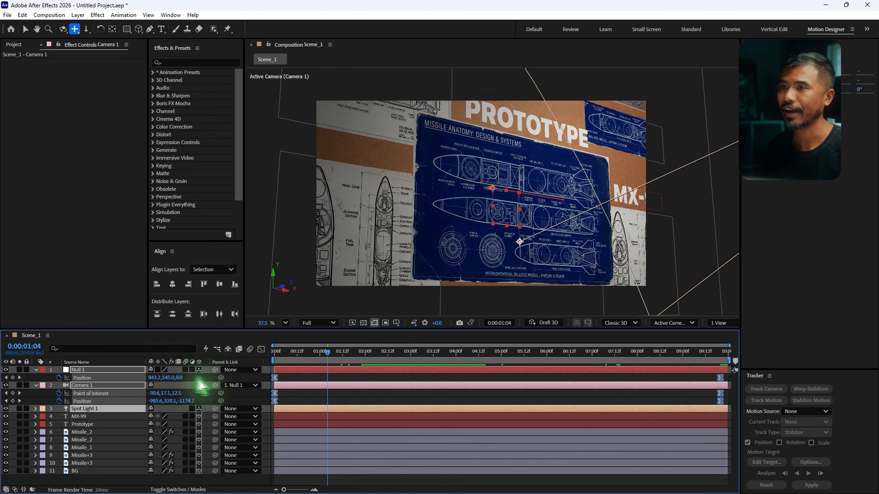
Step: Collapse the expanded layer properties, deselect all layers and go to 0:00:05:00
click(37, 384)
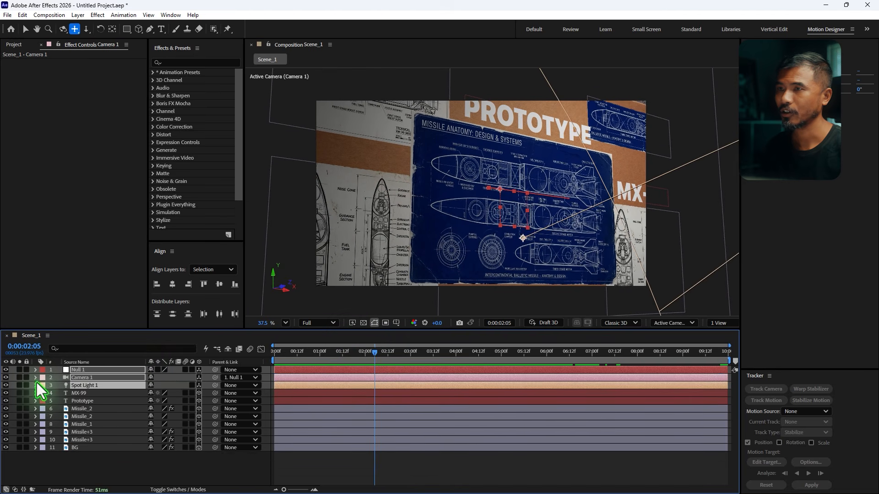
click(200, 476)
drag(340, 355, 394, 370)
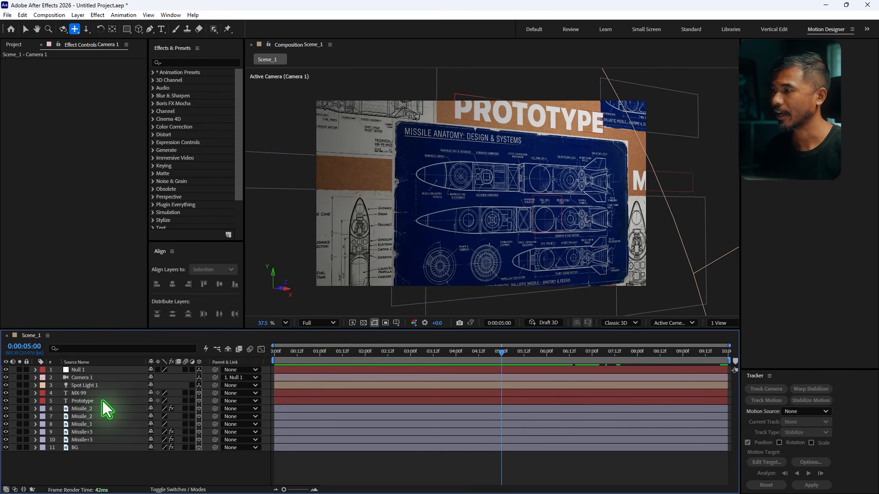
Step: Turn on depth of field in Camera 1's camera options
click(83, 378)
click(36, 378)
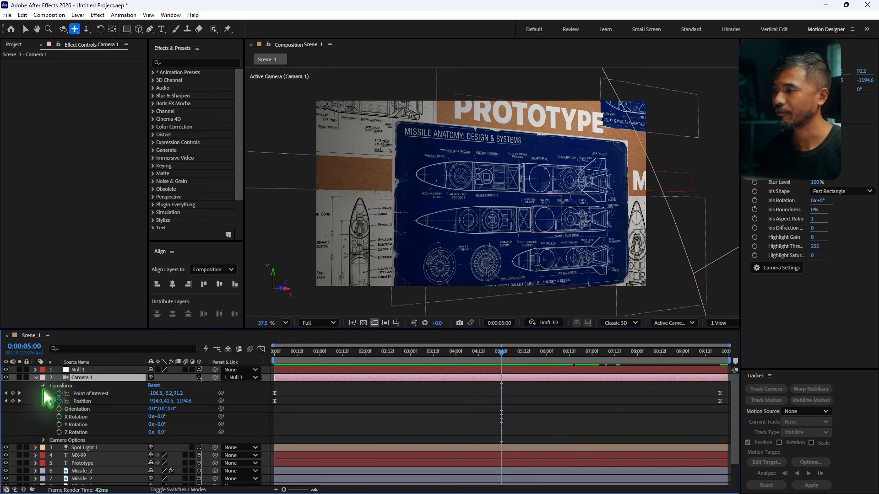
click(44, 386)
click(43, 394)
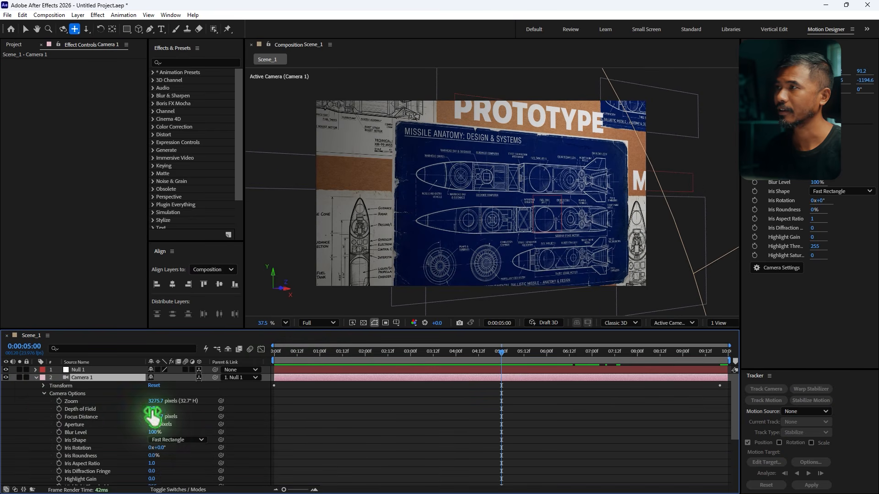
click(153, 409)
Step: Raise Camera 1's aperture to 100 pixels and then to 150 pixels for stronger depth-of-field blur
scroll(492, 174, up, 2)
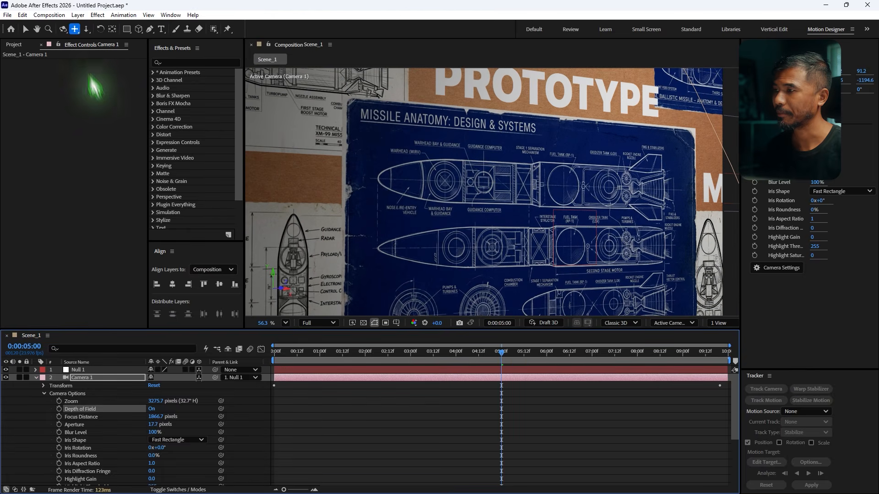
click(25, 29)
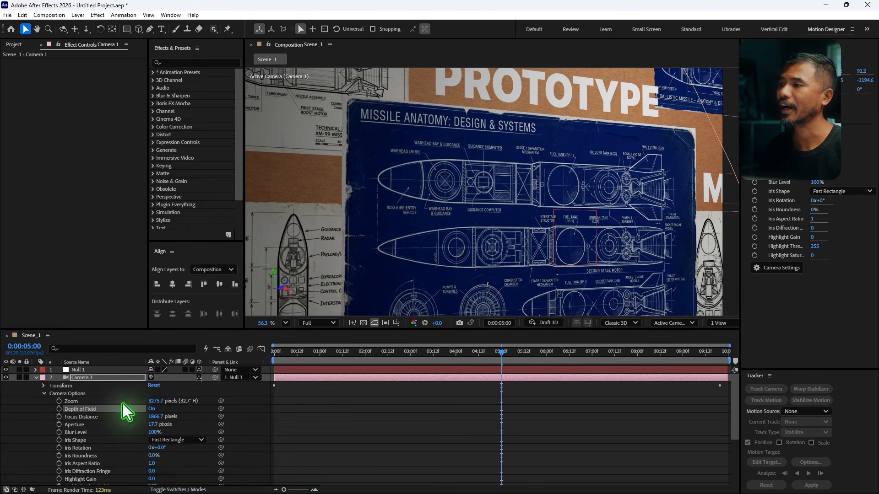
click(83, 426)
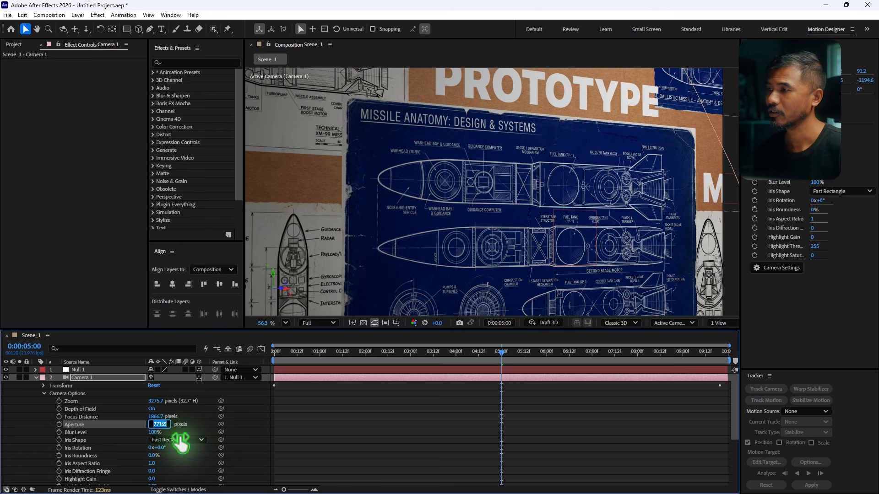
key(Return)
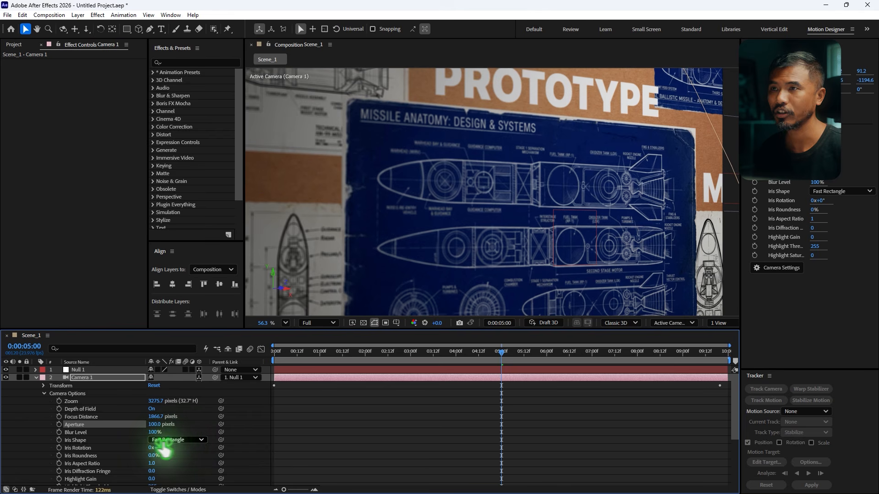
text(150)
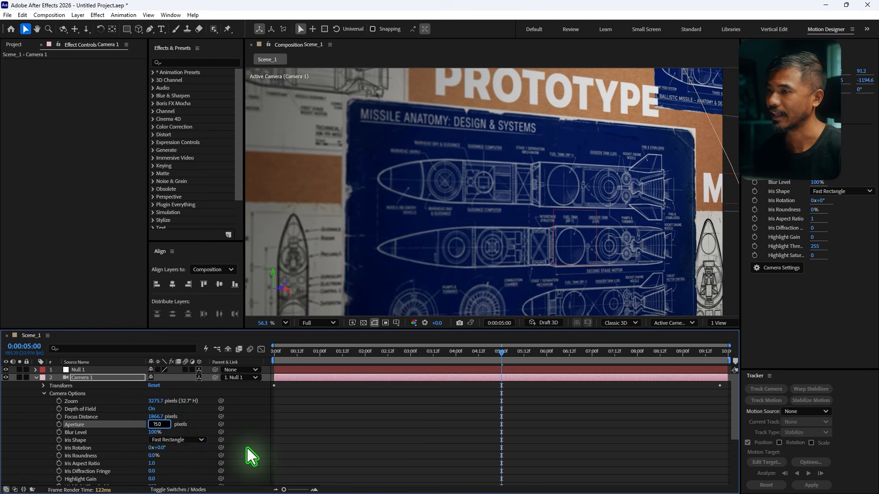
key(Return)
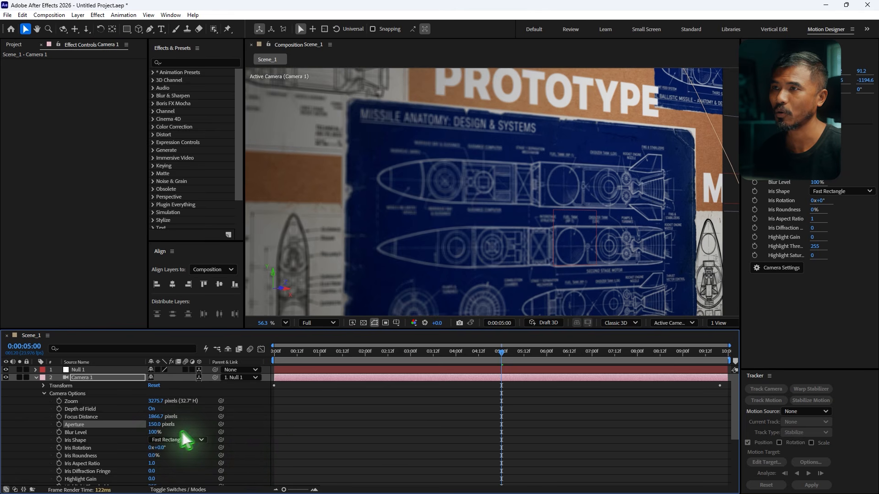
Step: Adjust Camera 1's focus distance to about 1491.7 pixels to refocus on the blue missile blueprint
key(h)
drag(561, 250, 529, 234)
drag(435, 234, 533, 269)
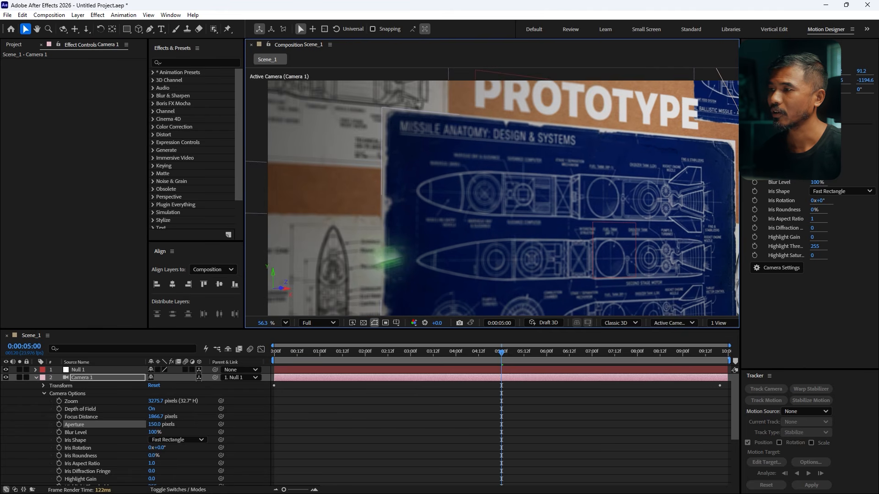
scroll(476, 231, down, 3)
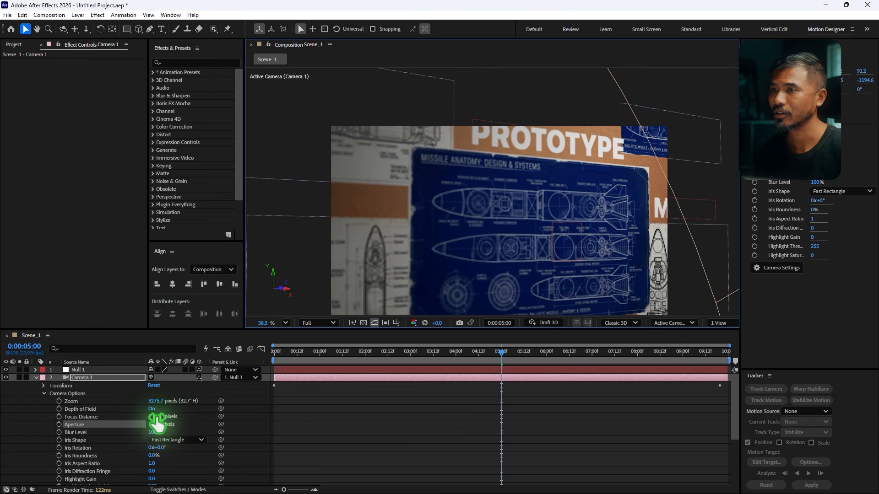
drag(156, 417, 223, 421)
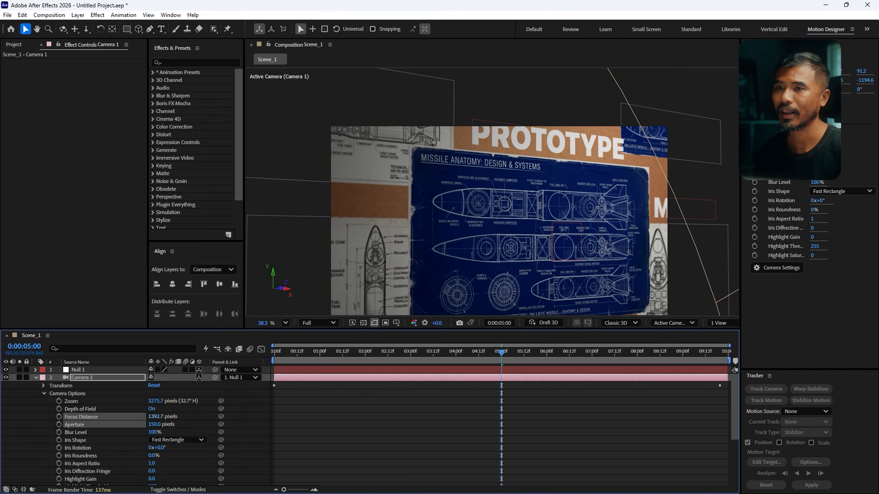
drag(7, 438, 4, 439)
drag(553, 206, 536, 177)
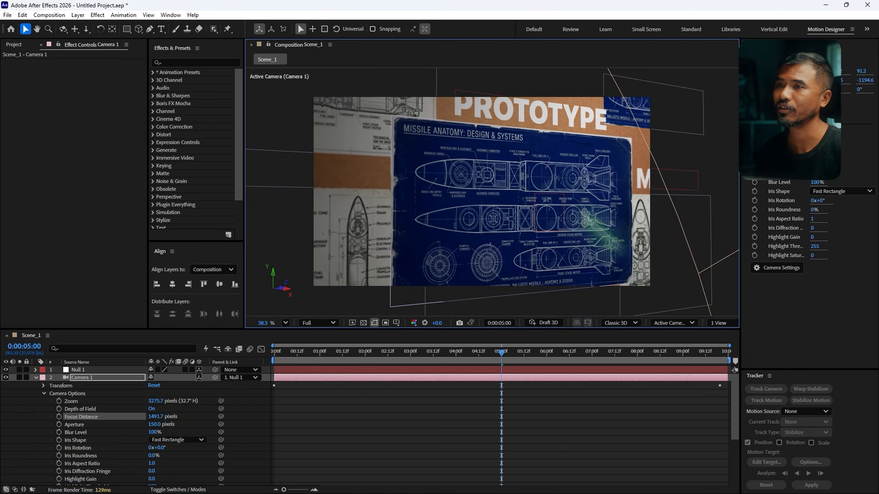
Step: Show two views with a Top view beside the active camera, and select Camera 1's focus distance
click(715, 323)
click(750, 349)
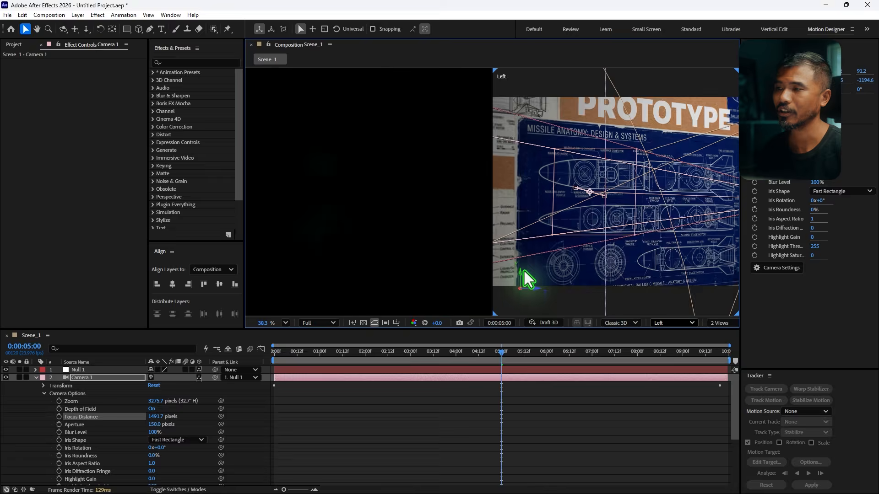
scroll(608, 219, down, 5)
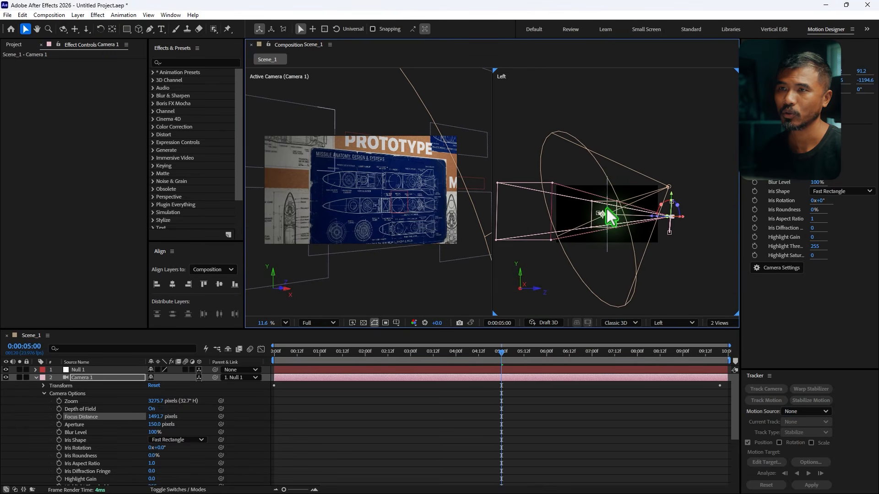
click(672, 323)
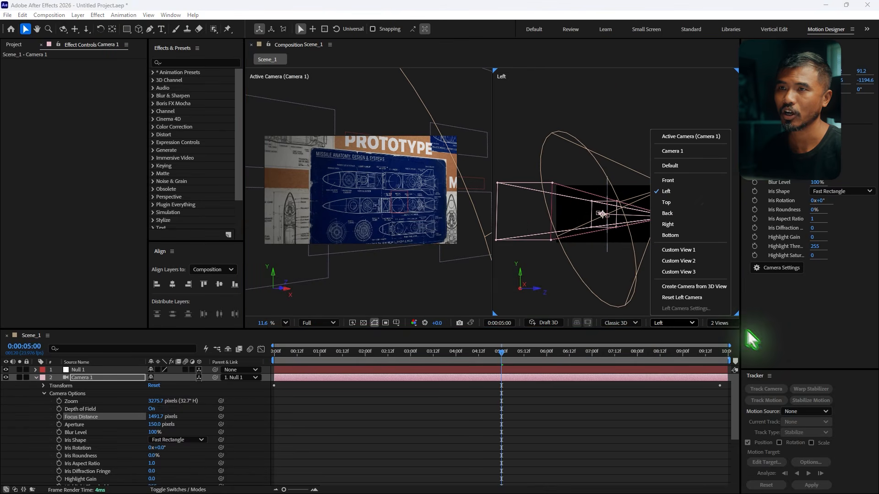
click(689, 222)
key(ctrl+z)
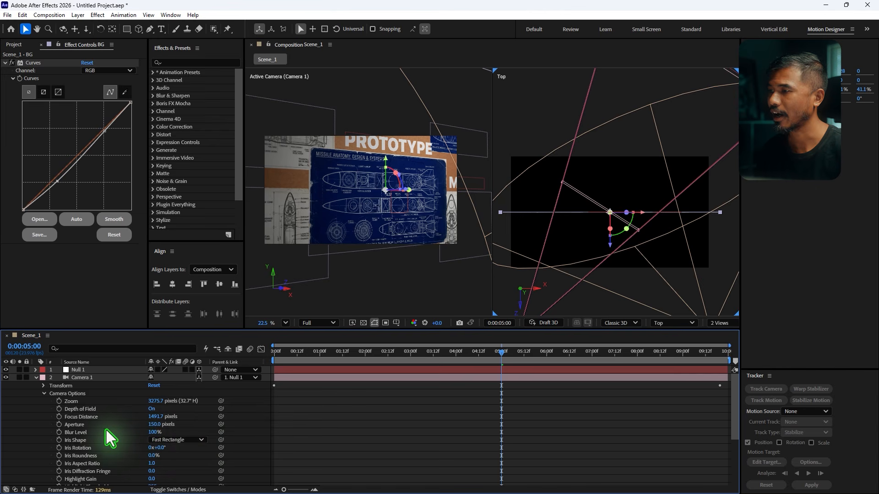
click(98, 418)
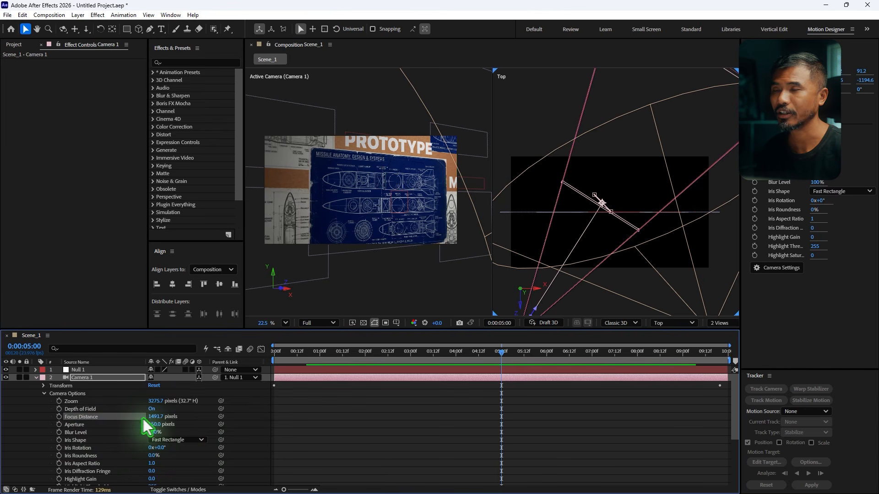
Step: Shift Camera 1's focal plane back and forth in the Top view, ending at a focus distance of about 1381.7 pixels
drag(175, 420, 488, 261)
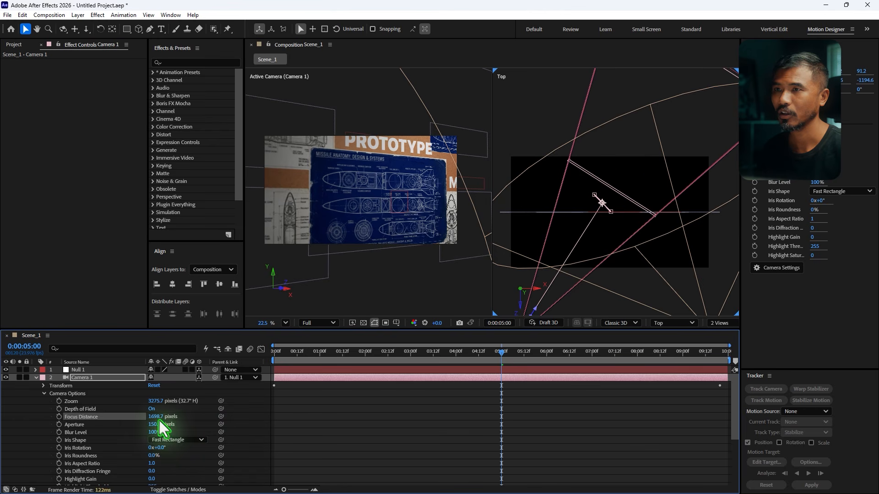
drag(158, 419, 50, 414)
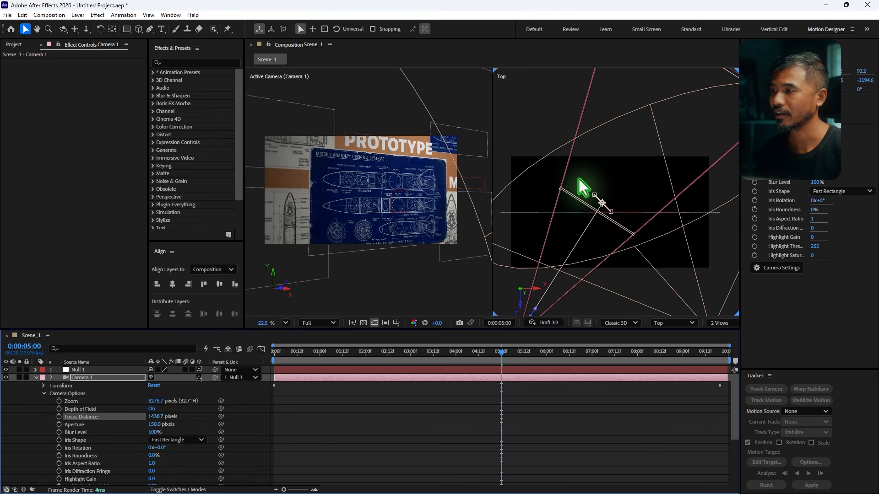
scroll(599, 245, up, 3)
scroll(599, 243, up, 1)
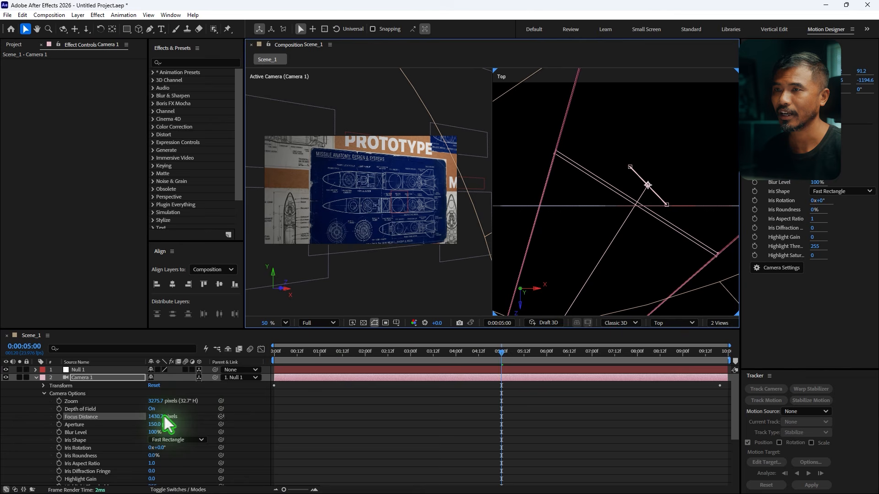
drag(133, 421, 92, 434)
scroll(337, 196, up, 4)
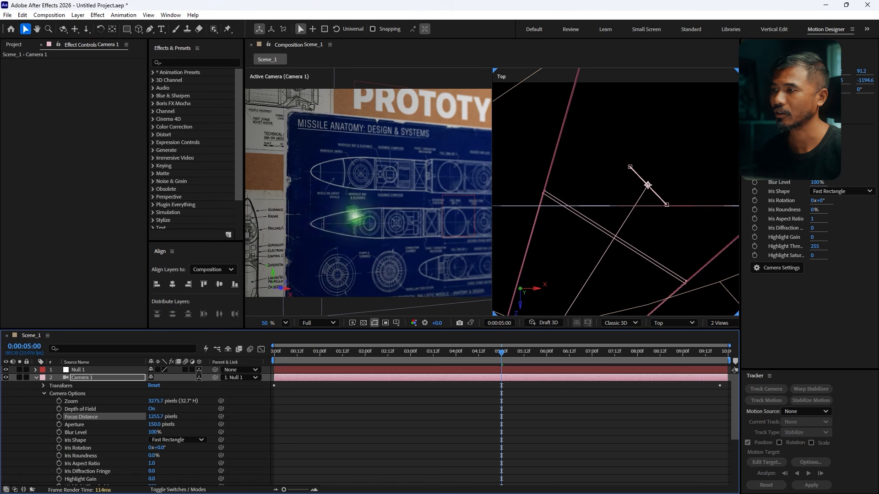
drag(435, 196, 348, 203)
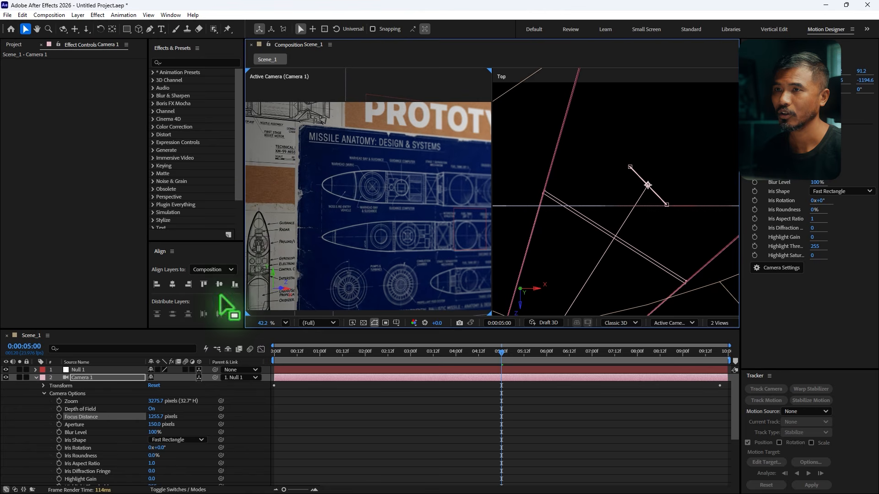
drag(158, 422, 192, 423)
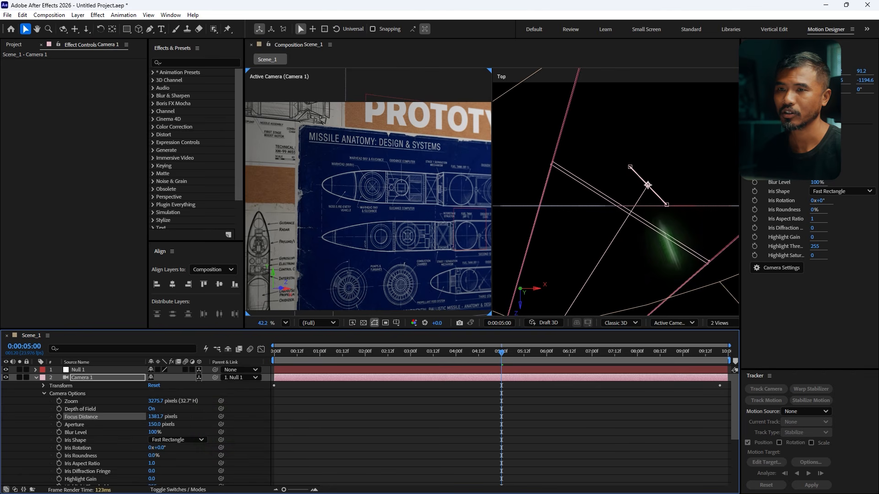
Step: Return to a single active-camera view with the whole frame in sight
click(708, 323)
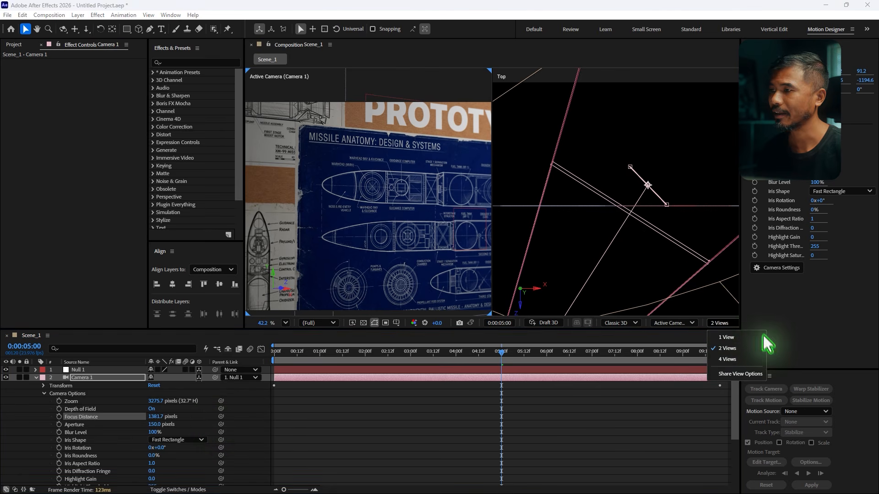
click(742, 337)
scroll(509, 208, down, 1)
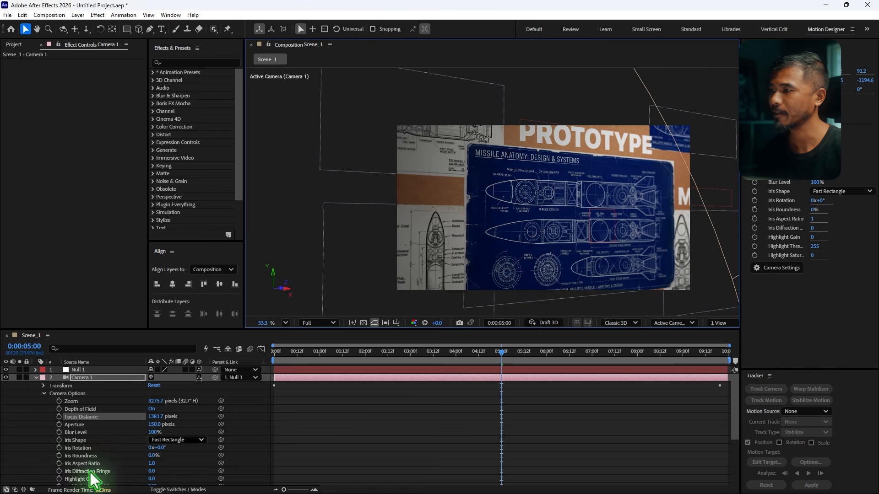
drag(591, 229, 552, 212)
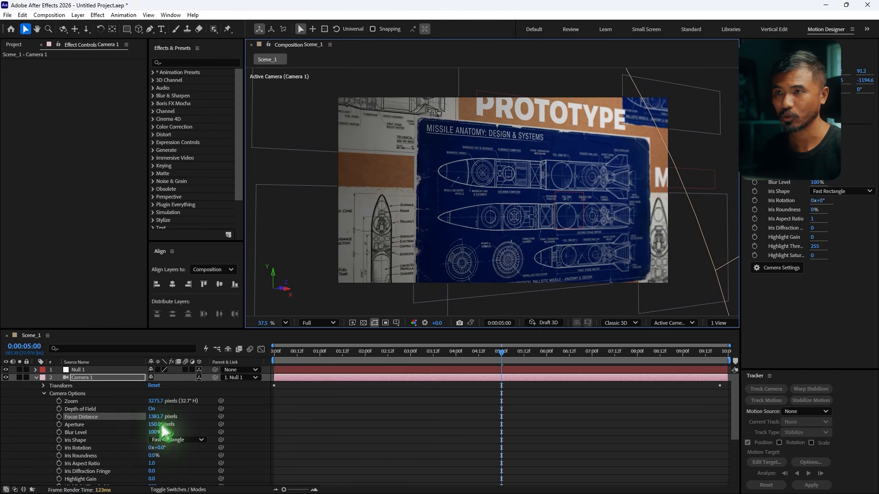
Step: Set Camera 1's aperture to 200 pixels and its blur level to 200%
drag(154, 426, 198, 428)
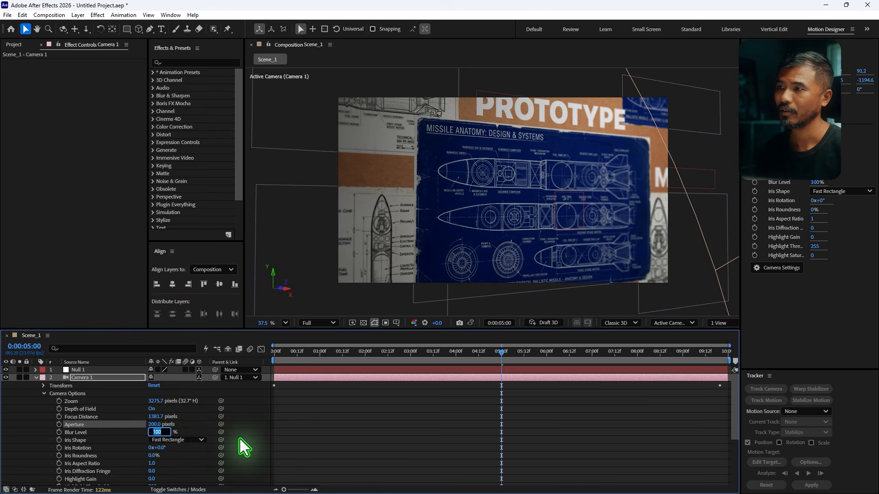
text(200)
key(Return)
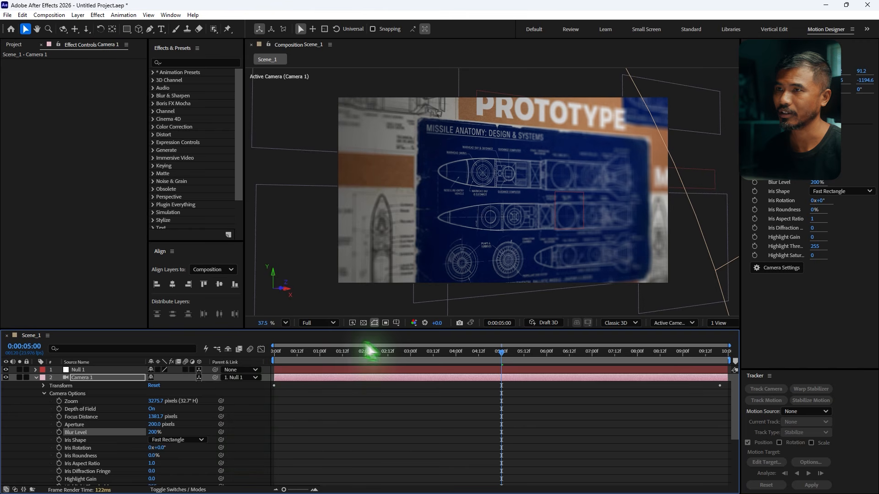
Step: Scrub the animation to 0:00:02:09 and set Camera 1's blur level to 100%
drag(279, 357, 381, 368)
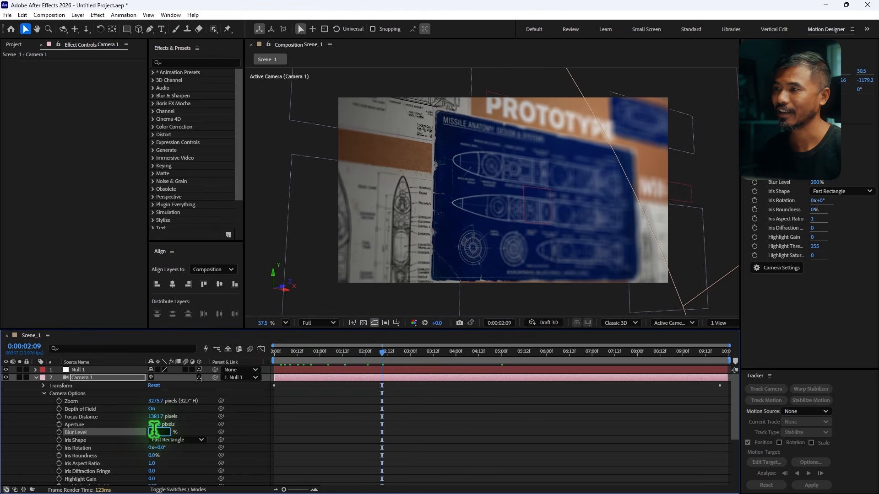
text(100)
key(Return)
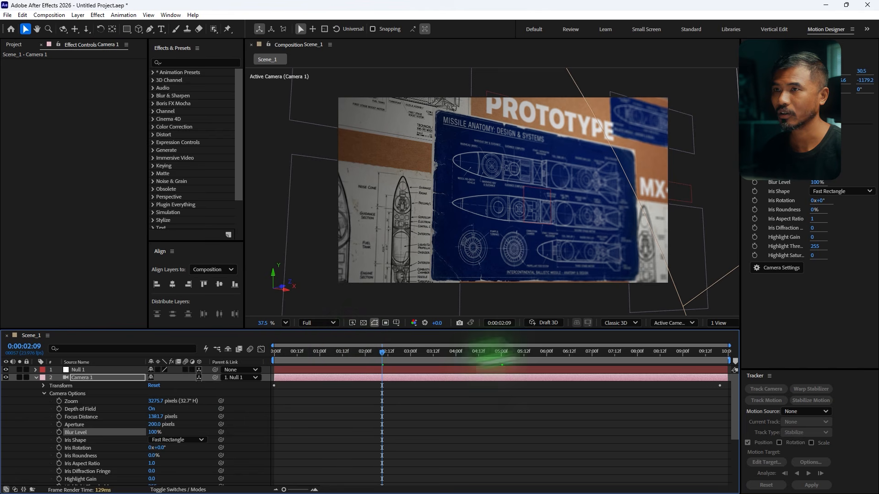
Step: Set Camera 1's focus distance to about 1580.7 pixels and blur level to 150%, checking the result up to 0:00:04:03
drag(157, 418, 133, 420)
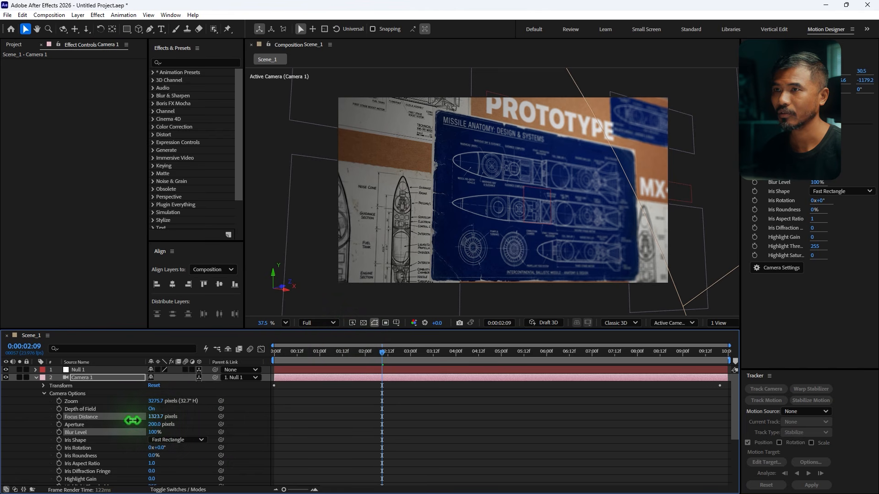
drag(26, 427, 271, 425)
drag(271, 425, 256, 426)
drag(418, 353, 462, 396)
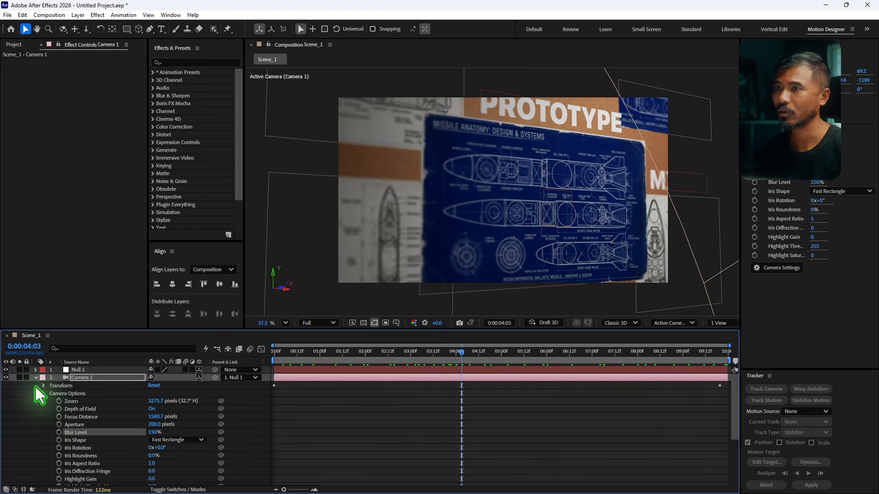
Step: Collapse Camera 1's properties, scrub to 0:00:03:21 and add a new adjustment layer above all layers
click(36, 377)
drag(298, 361, 451, 391)
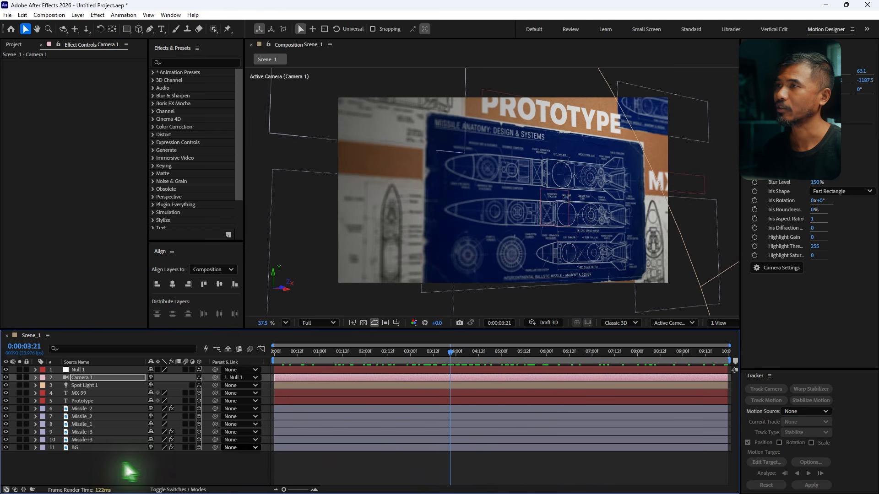
click(77, 15)
mouse_move(92, 26)
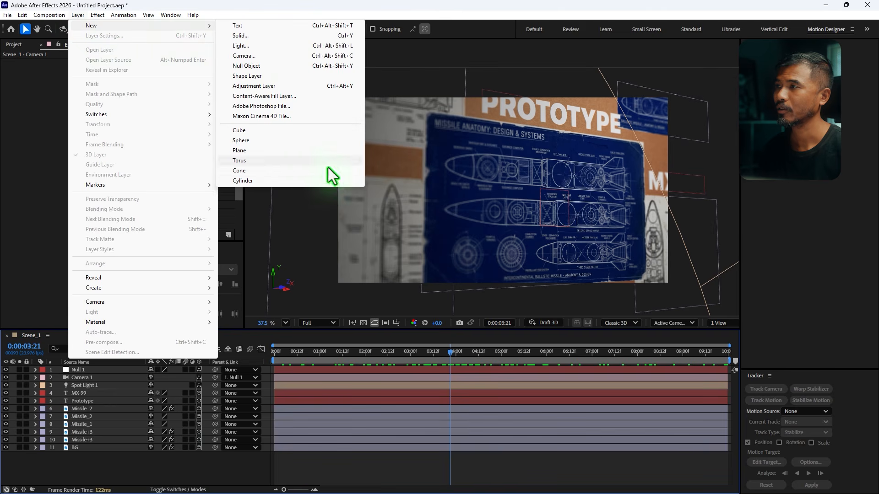
click(260, 86)
Step: Add Texturelabs_Paper_350XL.jpg to Scene_1 between Null 1 and Camera 1, and scale it down to just beyond the frame
click(5, 44)
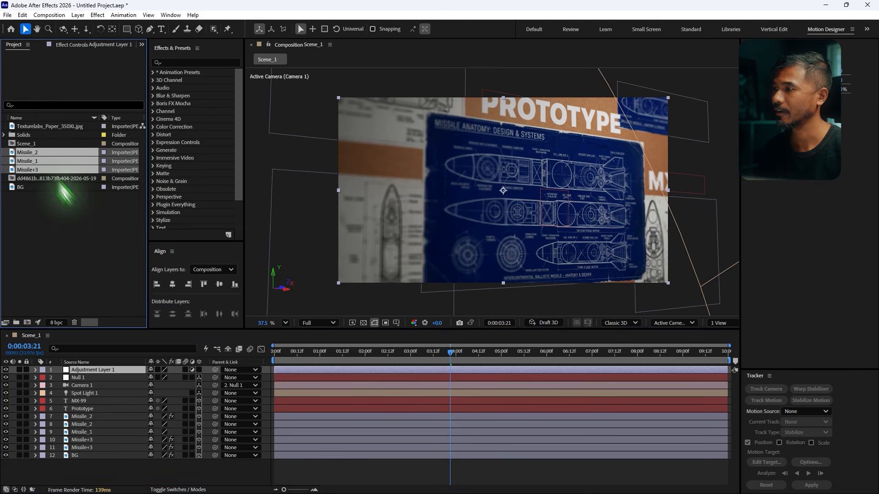
drag(40, 127, 135, 380)
scroll(474, 202, down, 6)
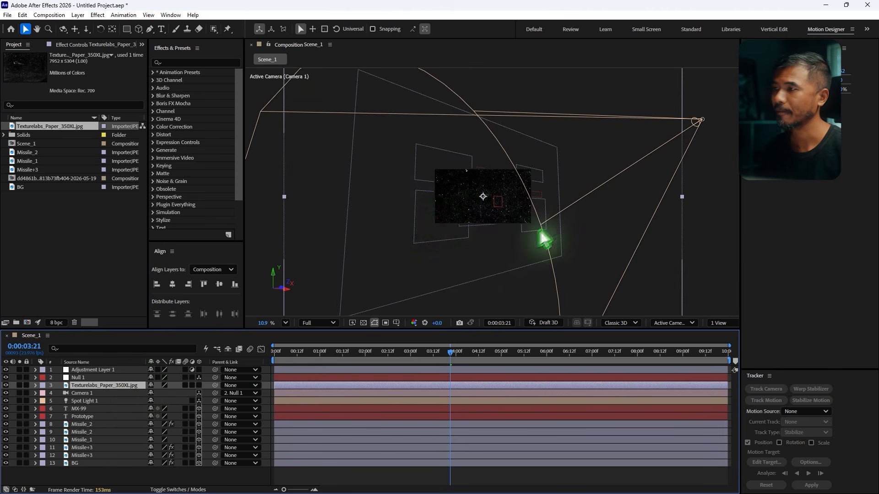
drag(622, 208, 548, 210)
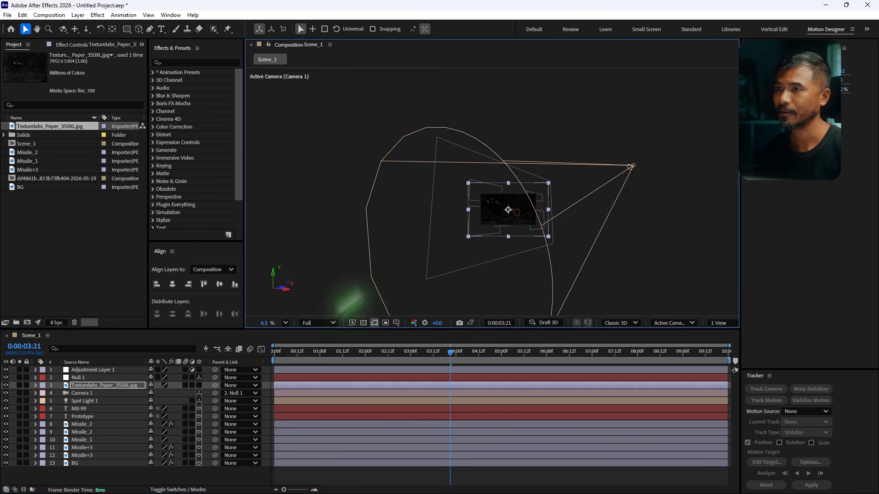
Step: Make the Texturelabs_Paper_350XL.jpg layer 3D, move it forward to about -352 on the Z axis and scale it to 21.4%
click(199, 386)
scroll(525, 218, up, 5)
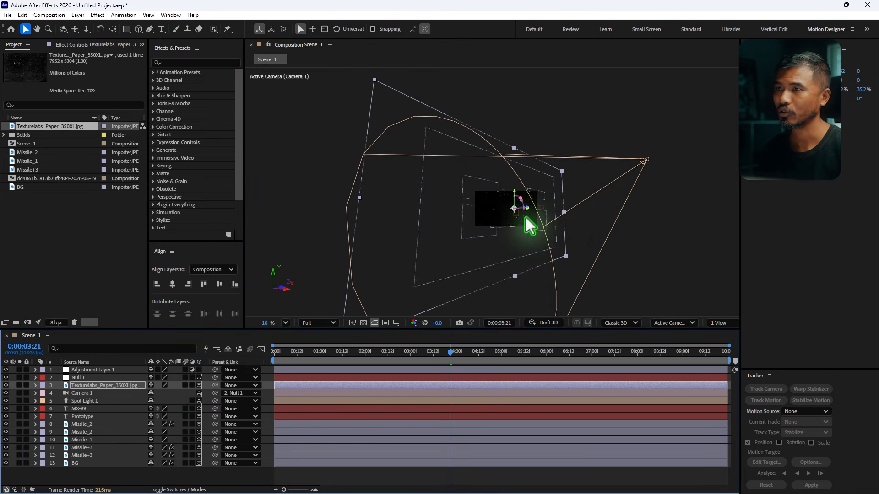
drag(507, 176, 606, 179)
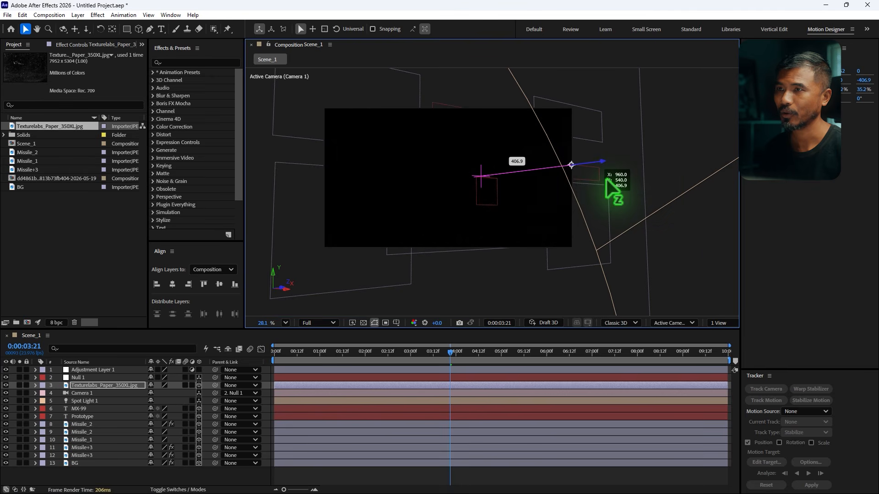
scroll(563, 202, down, 5)
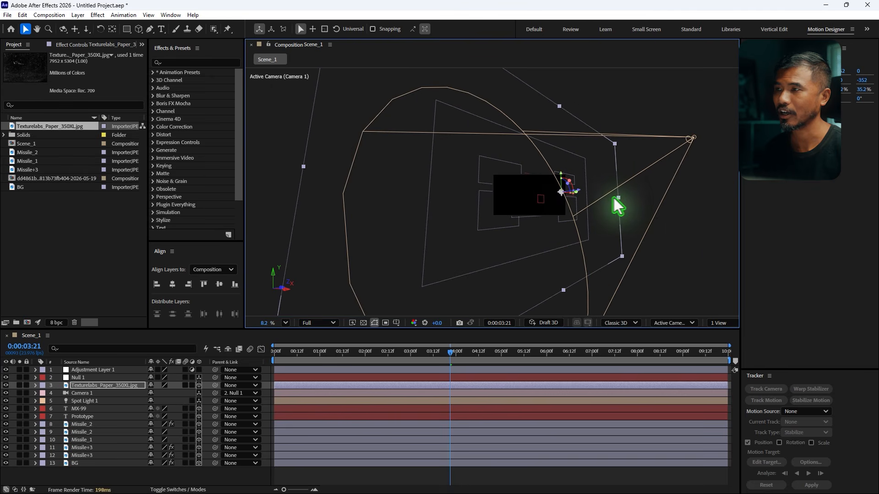
scroll(595, 199, up, 5)
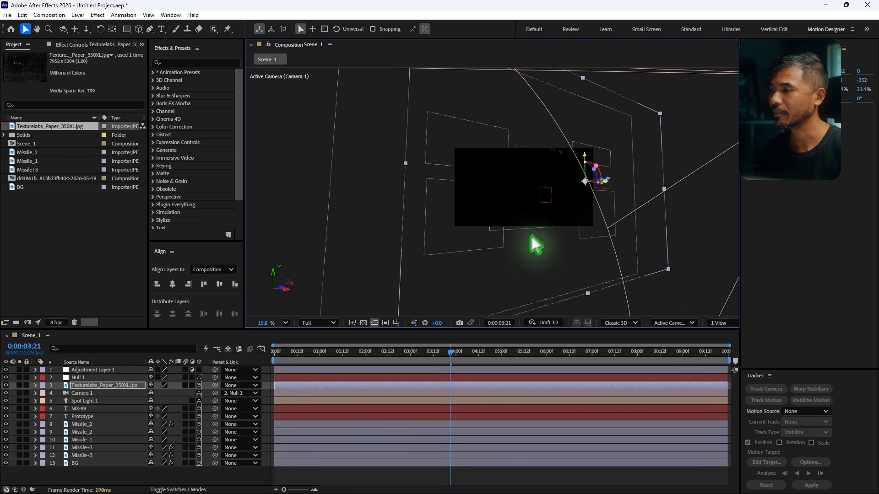
scroll(531, 237, up, 1)
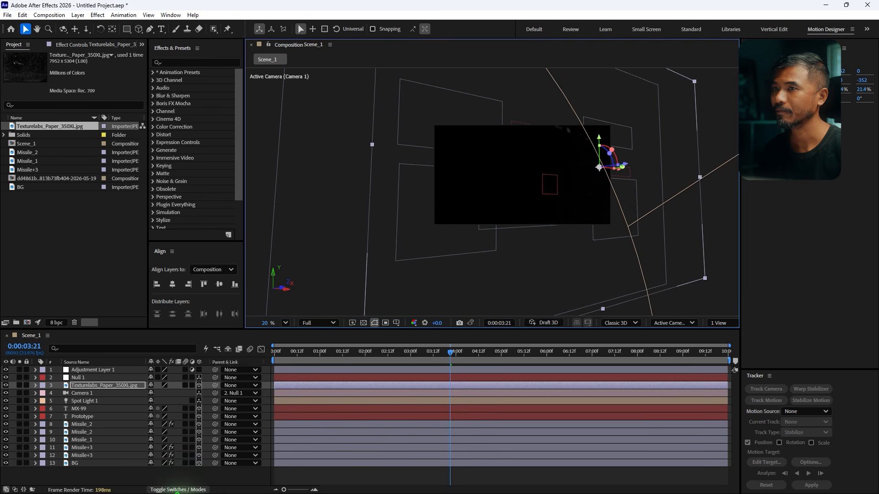
Step: Set the paper texture layer's blending mode to Screen and scrub the animation back to 0:00:00:00
click(178, 490)
click(160, 386)
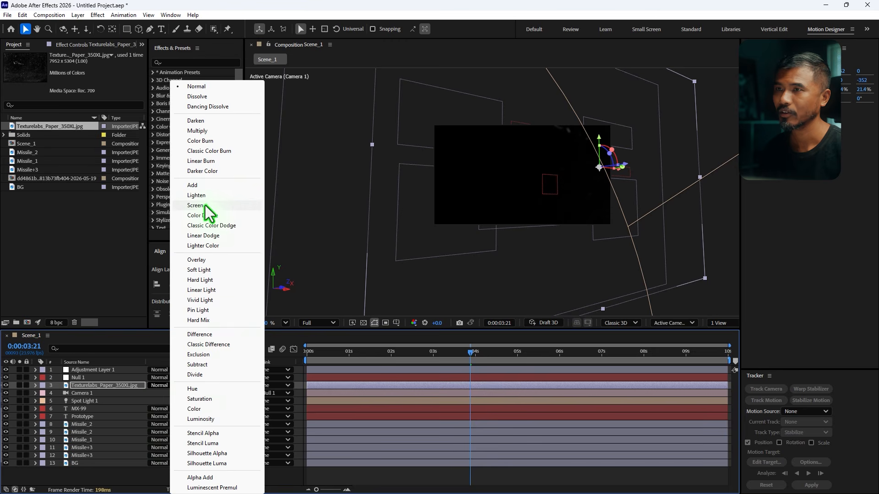
click(196, 206)
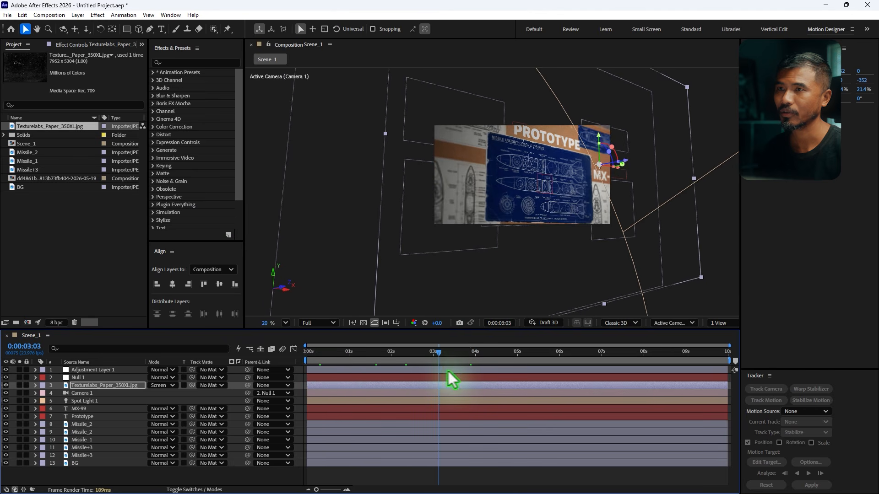
drag(448, 371, 146, 405)
key(shift+slash)
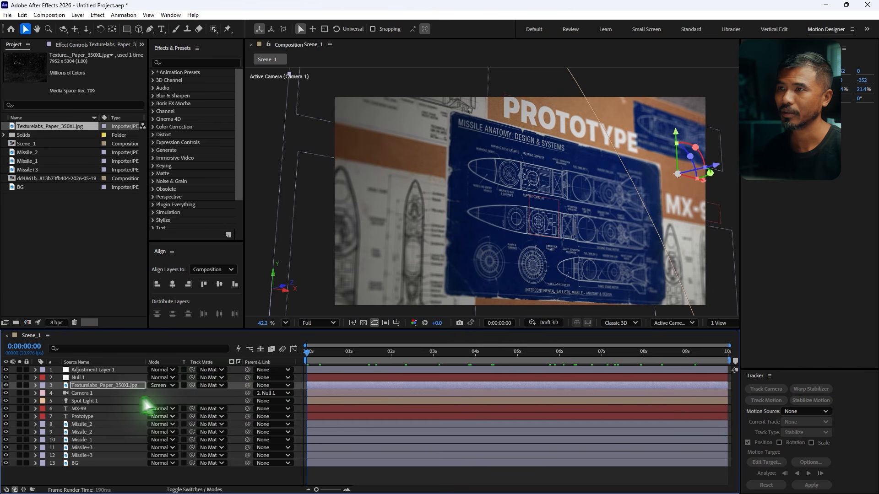
Step: Scale the paper texture to 20.2% and reposition it over the frame at Z -252.5, checking coverage through the animation
scroll(570, 144, down, 5)
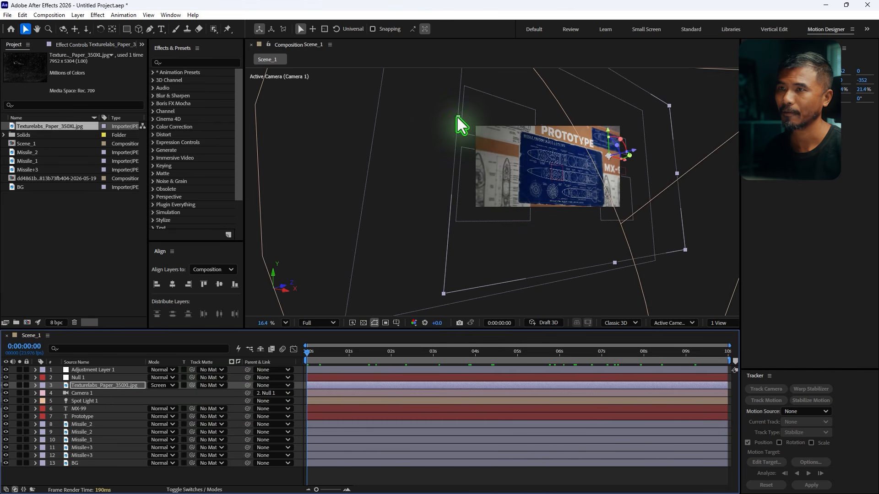
drag(458, 117, 471, 120)
drag(594, 165, 559, 160)
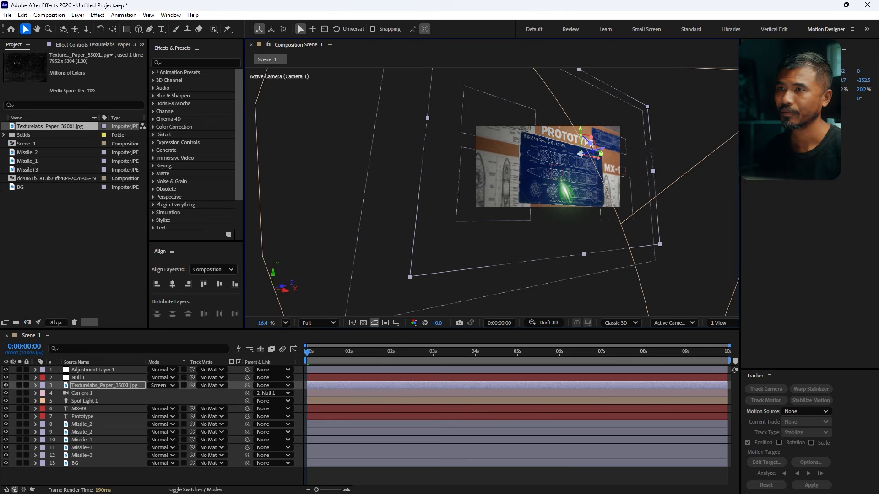
key(space)
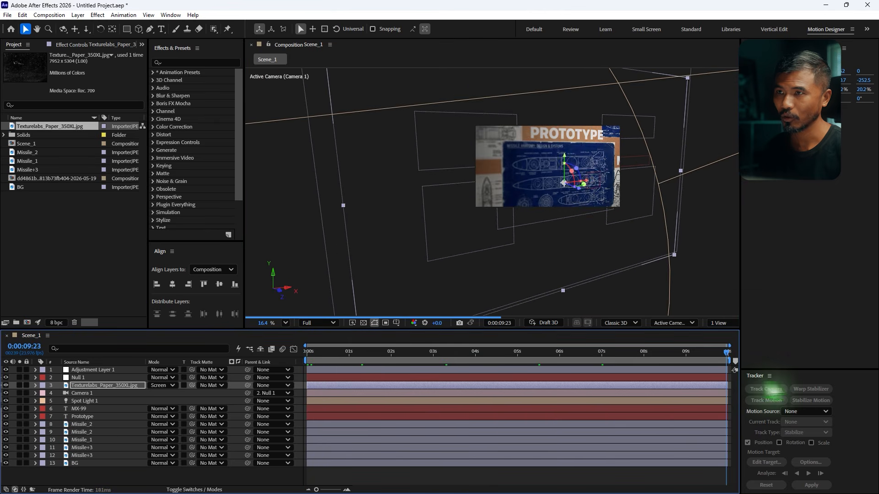
scroll(590, 136, up, 4)
drag(682, 351, 598, 382)
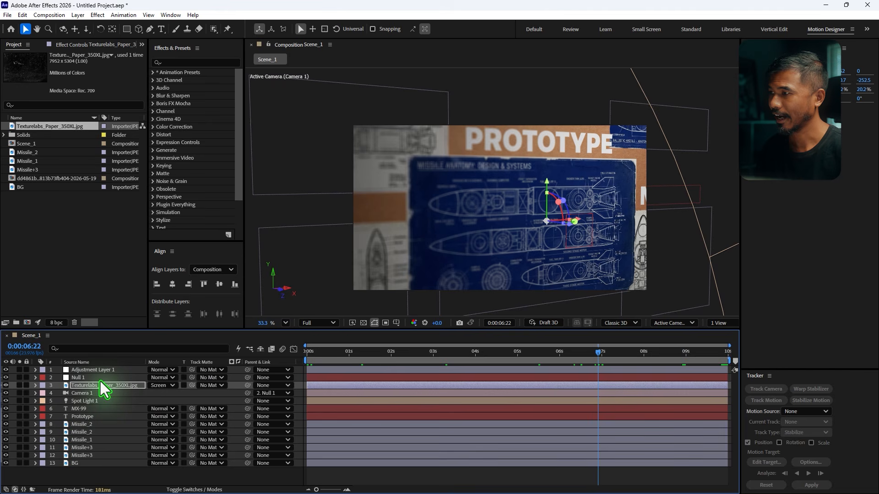
Step: Turn off Accepts Lights in the paper texture's material options and play back the animation from 0:00:03:20
key(a)
key(a)
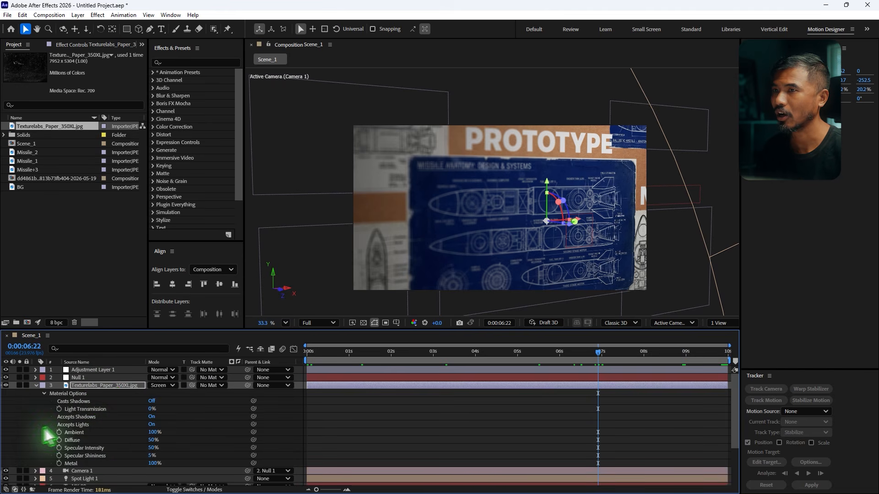
click(152, 425)
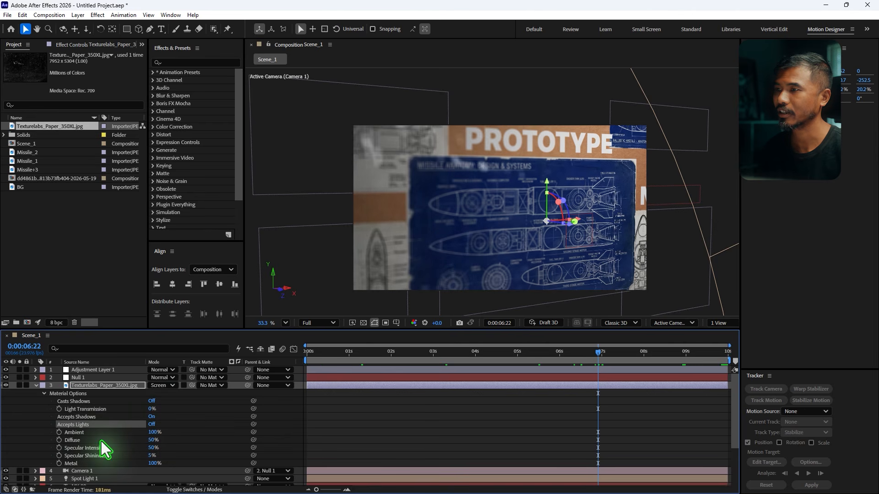
click(36, 385)
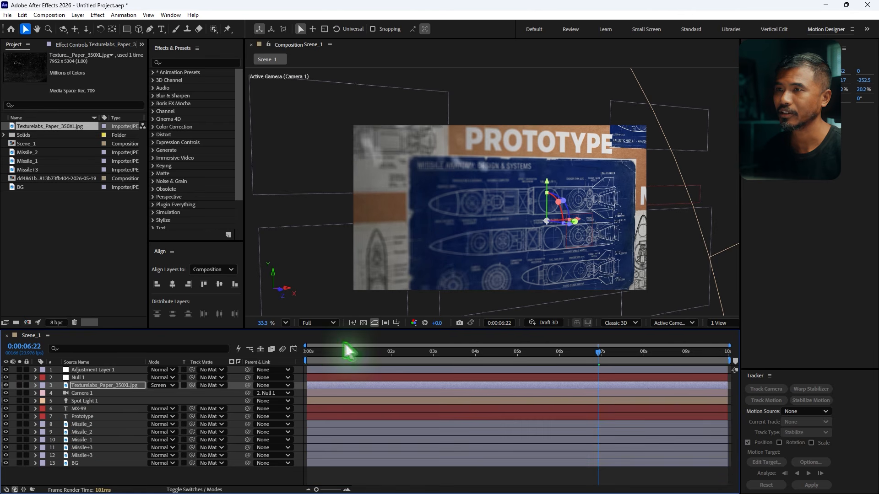
drag(312, 355, 480, 372)
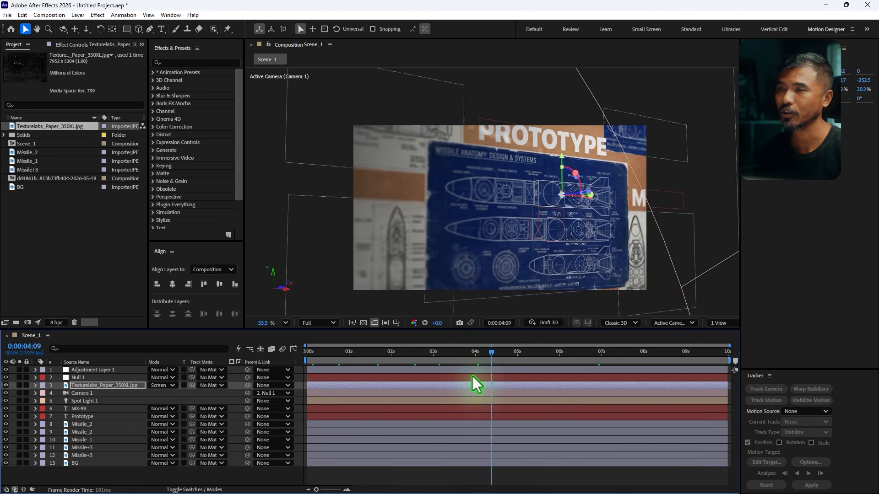
key(space)
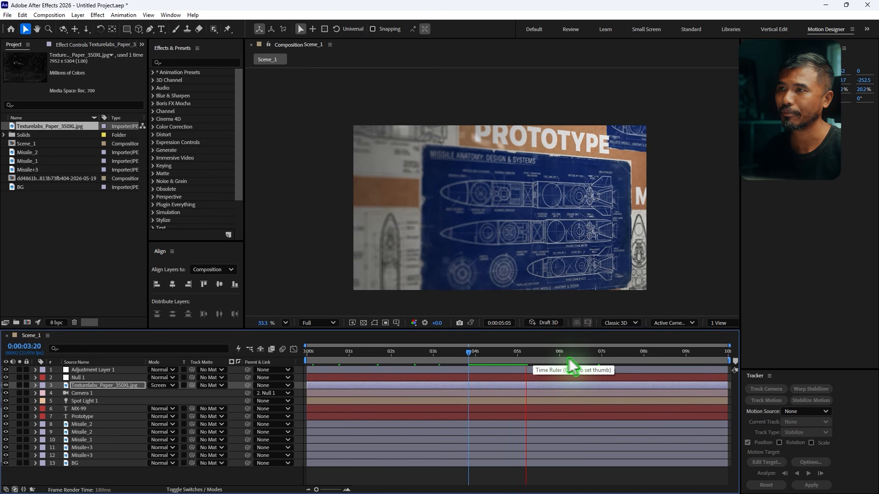
drag(558, 358, 488, 371)
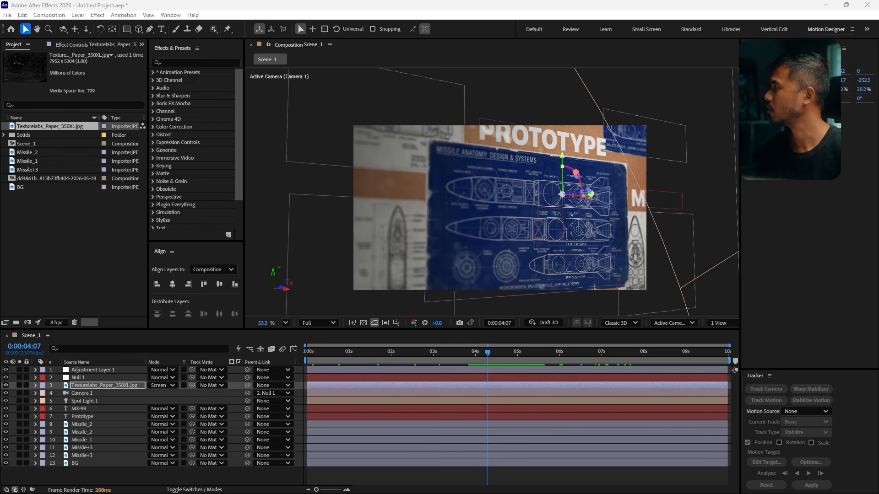
Step: Add the floating dust particles MP4 between Null 1 and the paper texture, make it 3D and set its blending mode to Screen
drag(32, 180, 148, 387)
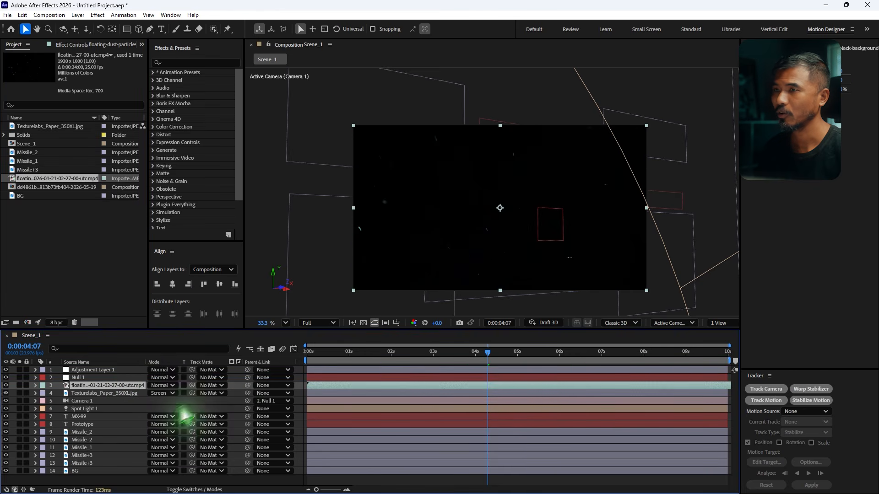
click(206, 488)
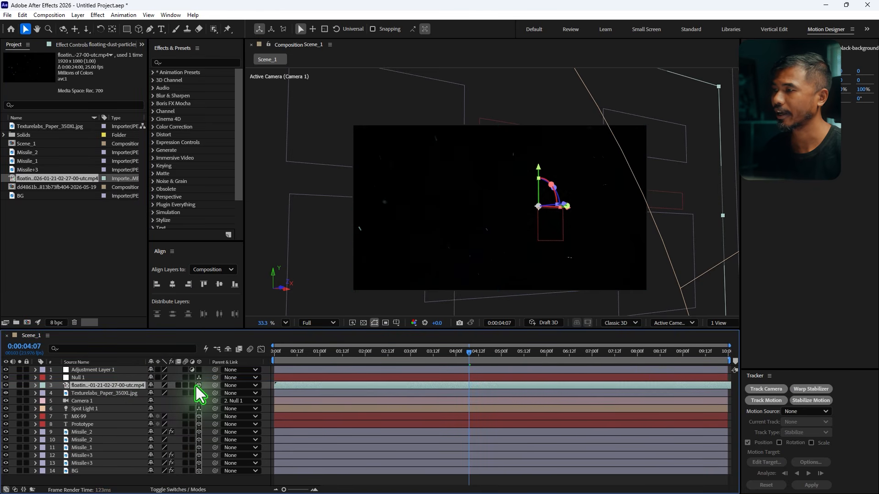
click(199, 385)
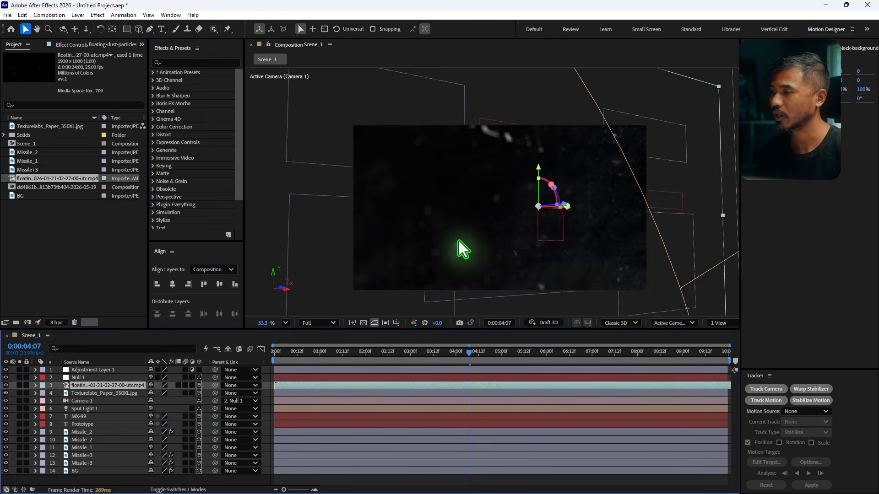
click(185, 490)
click(161, 385)
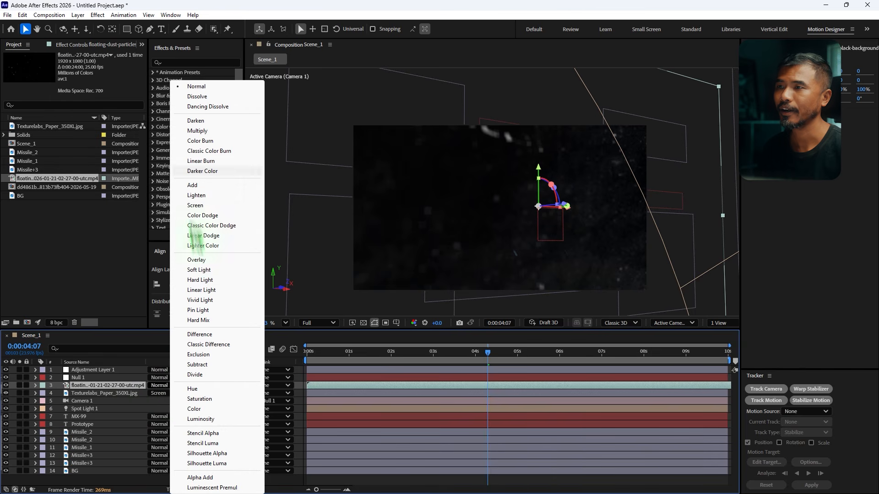
click(205, 206)
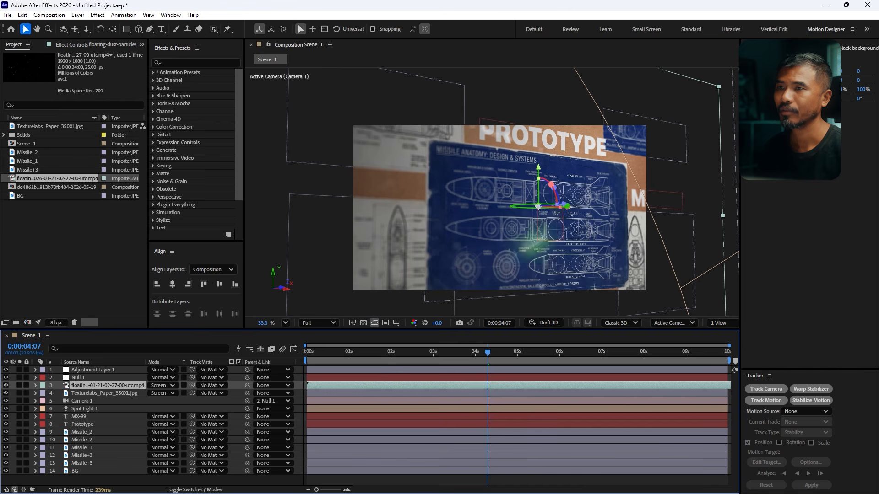
Step: Play back the scene from the first frame to 0:00:01:16 to check the dust overlay
drag(489, 351, 97, 424)
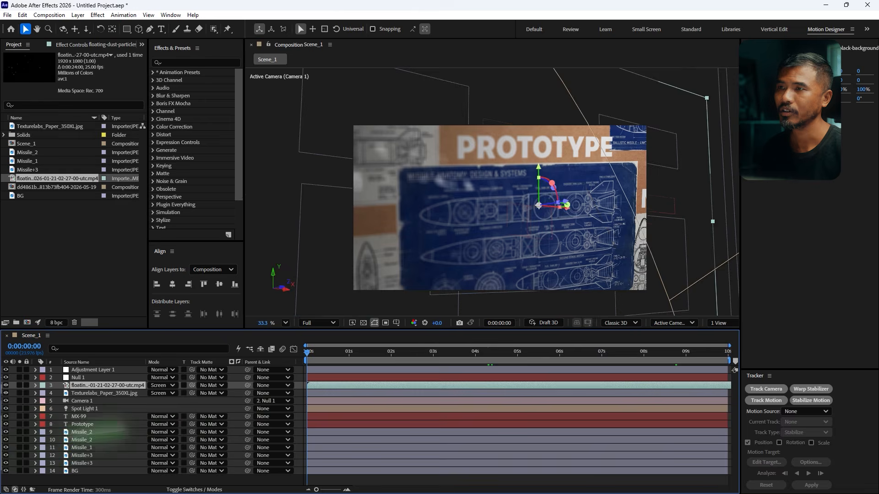
key(space)
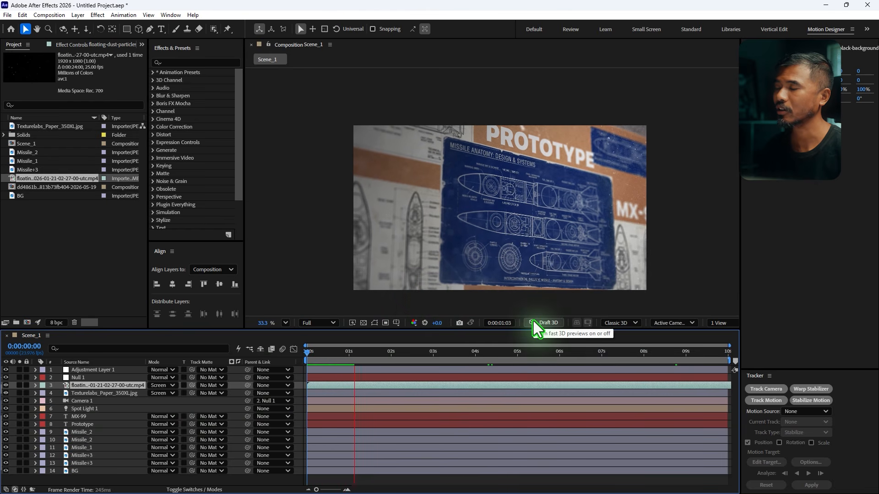
key(space)
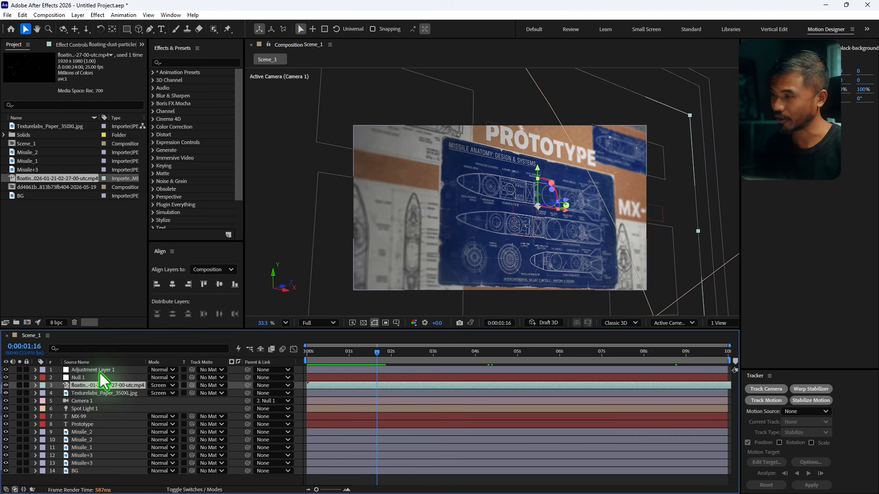
Step: Rename Adjustment Layer 1 as cc and apply the Lumetri Color effect to it
click(97, 371)
key(Return)
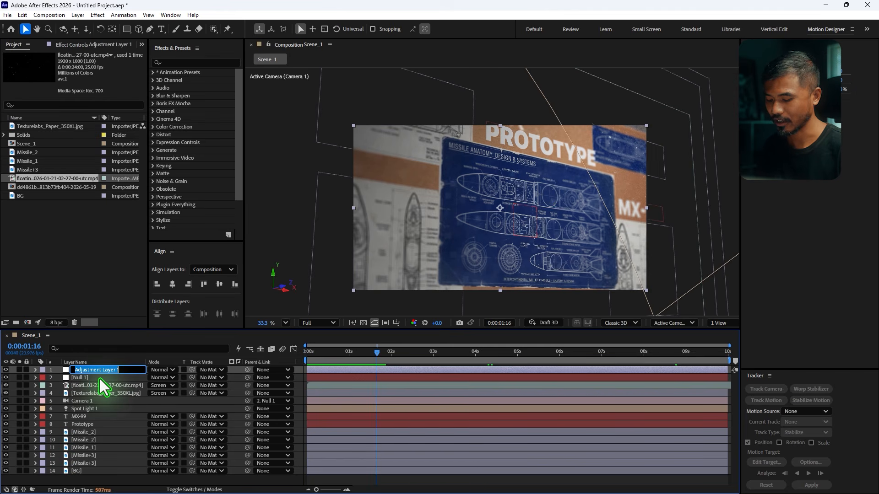
text(cc)
key(Return)
key(ctrl+space)
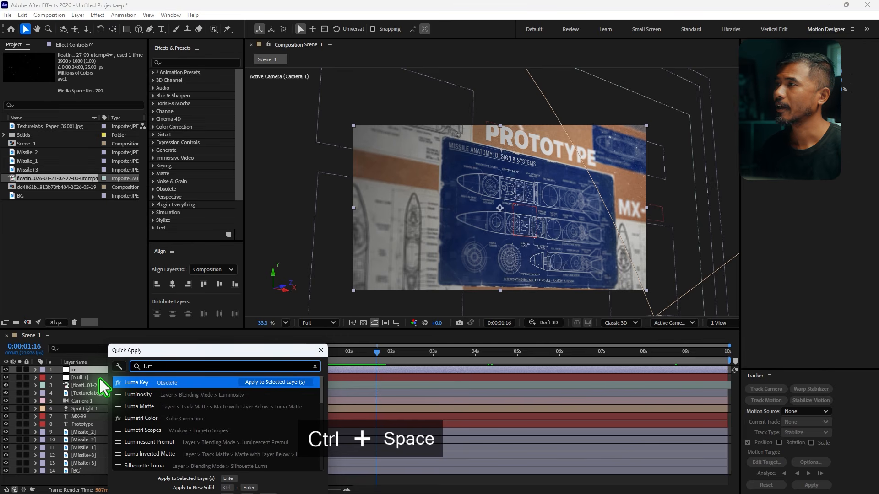
text(e)
key(Return)
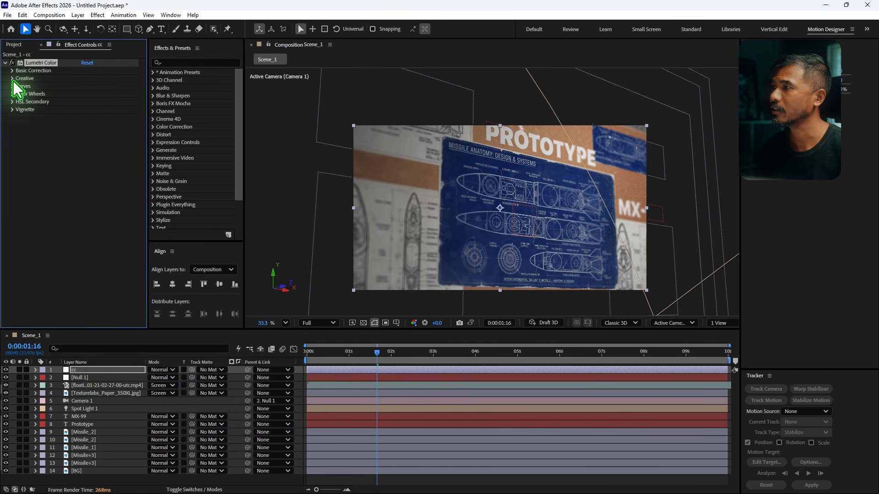
Step: Set Sharpen to 10 in Lumetri Color's Creative adjustments and collapse those adjustments
click(12, 78)
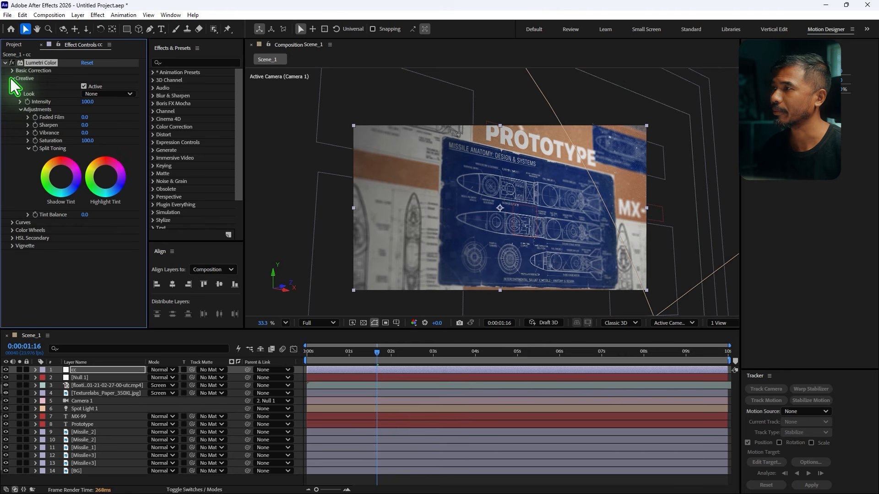
click(87, 135)
text(10)
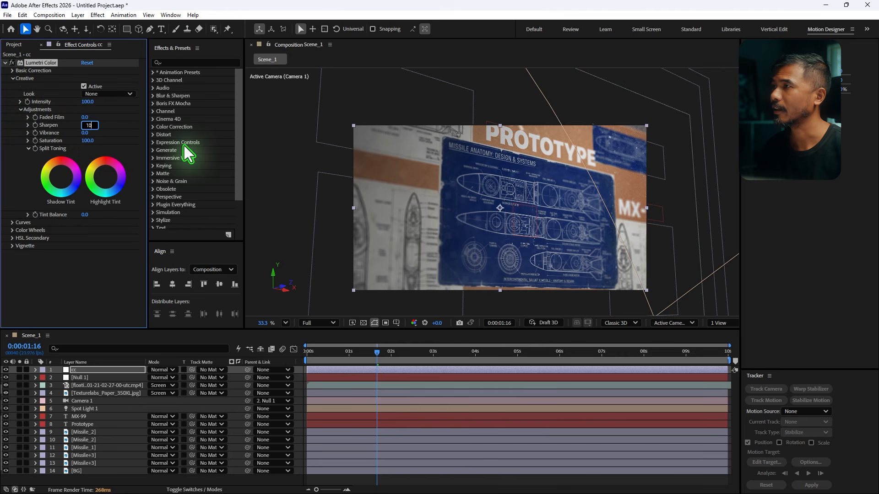
key(Return)
click(21, 110)
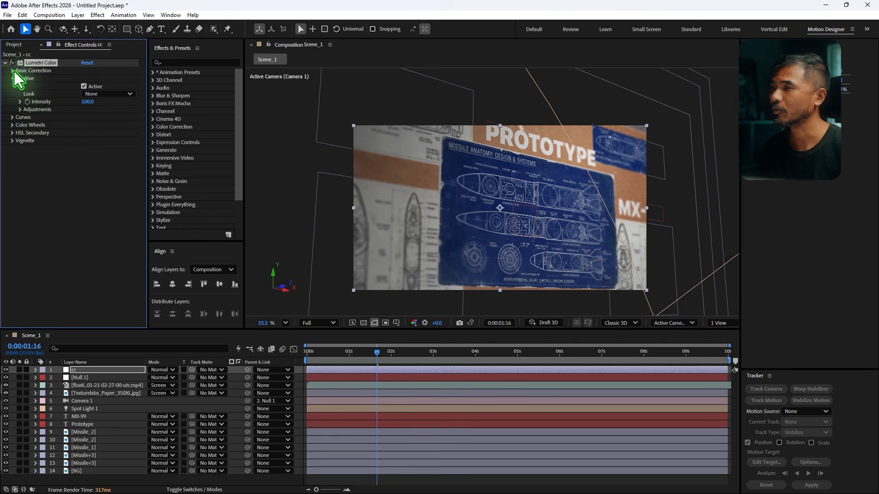
Step: In Lumetri Color's Basic Correction, set contrast to 10, lower shadows to -39 and raise contrast to about 28
click(14, 71)
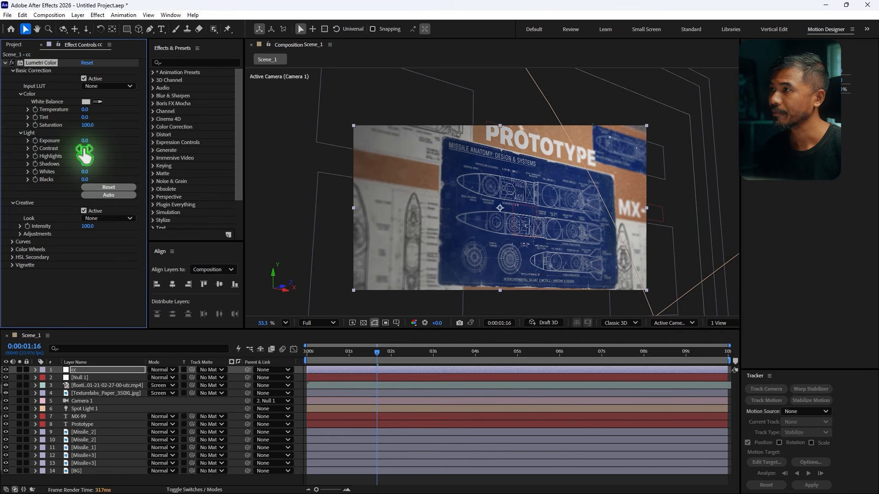
click(85, 149)
text(10)
key(Return)
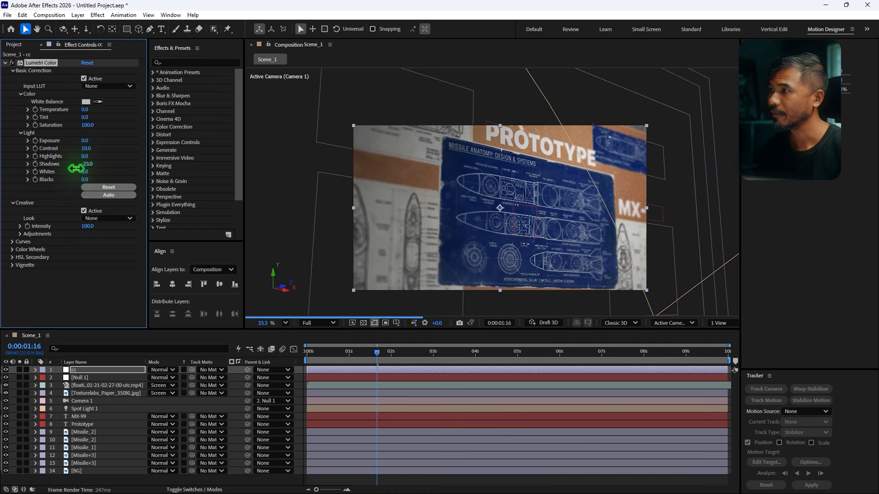
drag(71, 168, 93, 151)
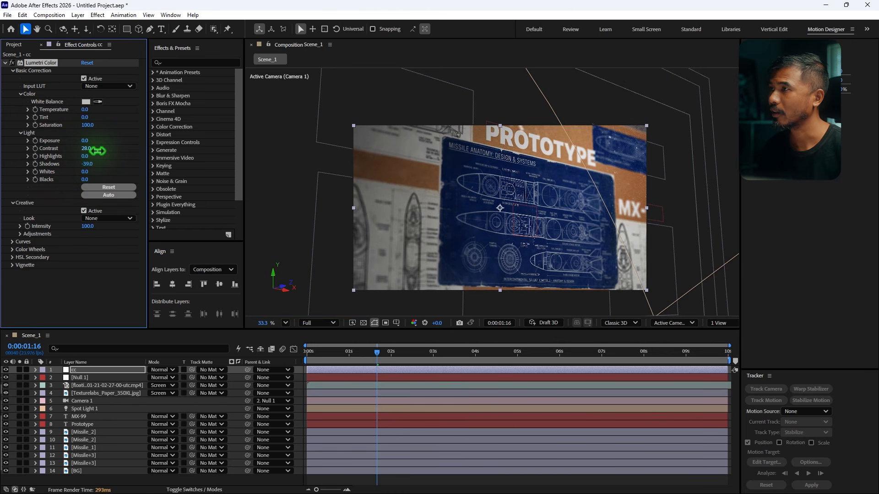
Step: Set Lumetri Color's temperature to 20 and collapse the Basic Correction and Creative sections
click(86, 110)
text(20)
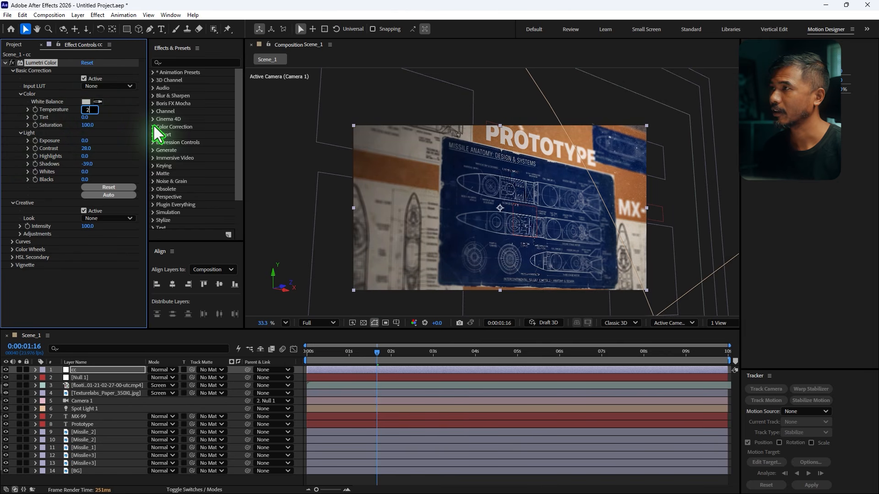
key(Return)
click(21, 93)
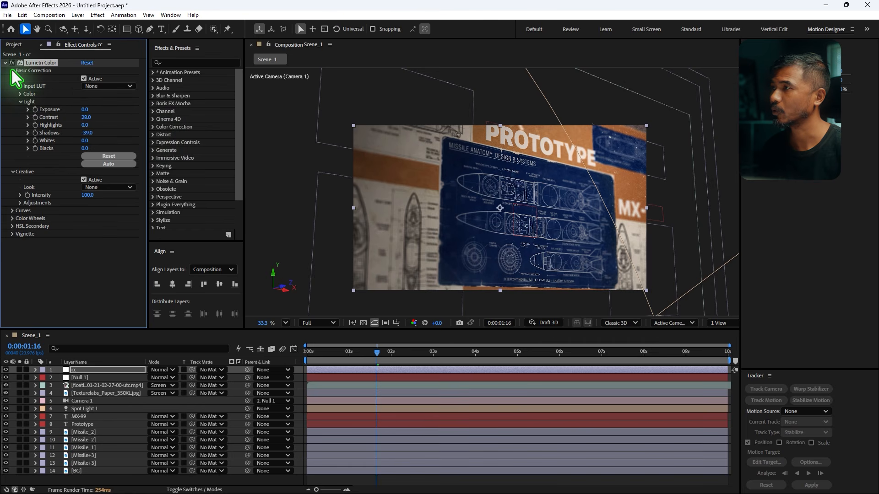
click(12, 71)
click(12, 79)
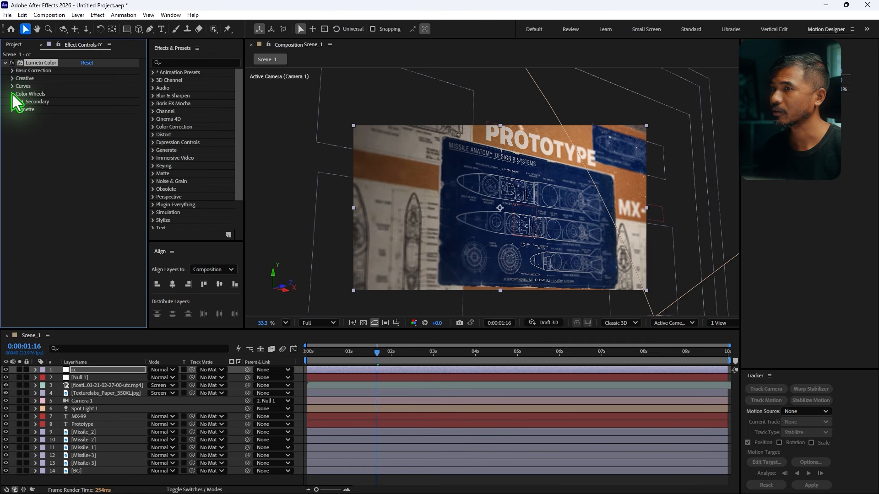
Step: In Lumetri Color's Color Wheels, slightly lower the brightness of the shadows, midtones and highlights
click(12, 94)
drag(31, 193, 31, 195)
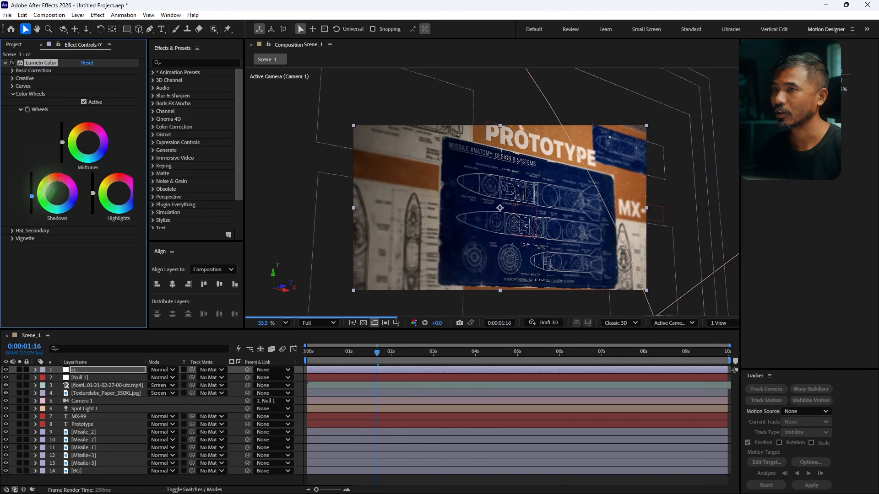
drag(62, 142, 62, 147)
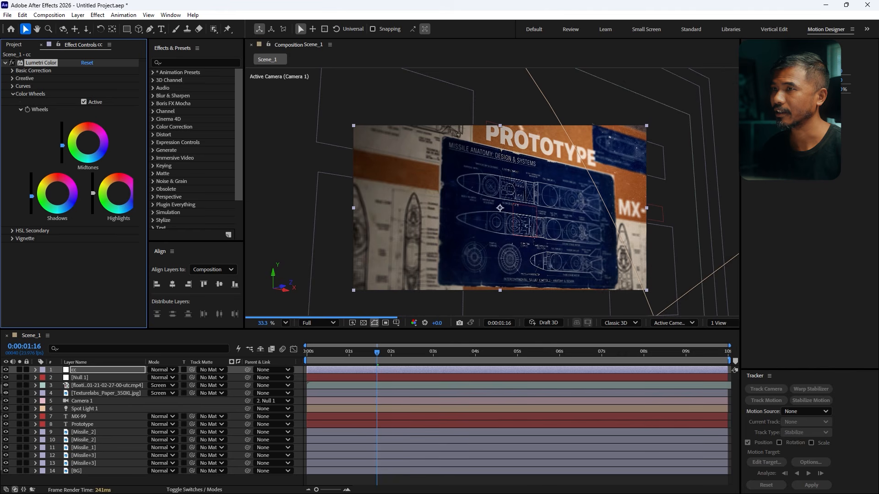
drag(32, 196, 31, 196)
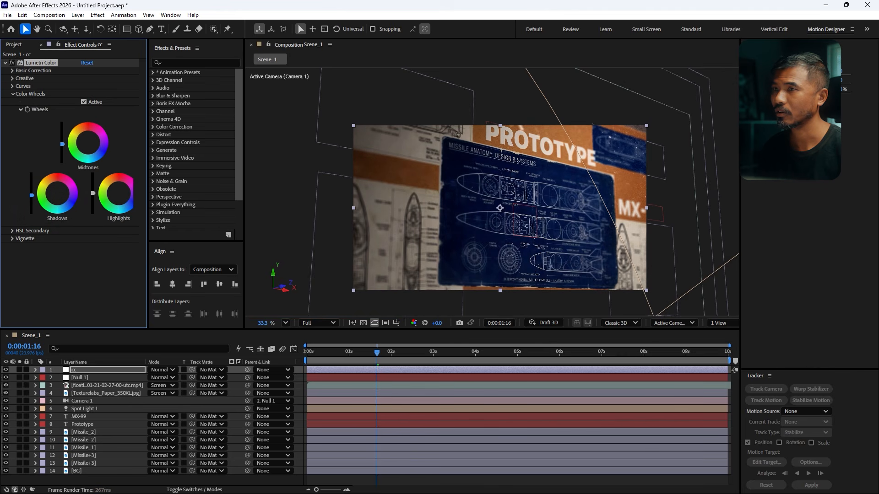
drag(93, 193, 93, 196)
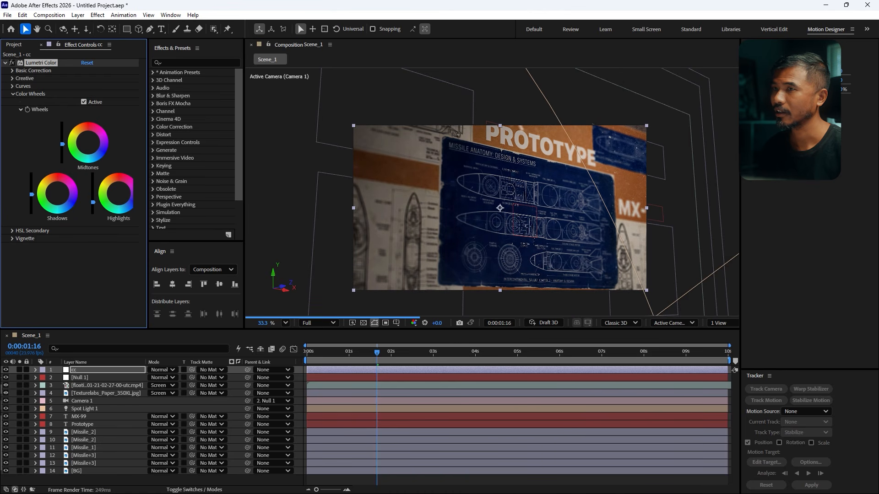
Step: Slightly shift the highlights tint in the Color Wheels, try a shadows tint and reset the Shadows wheel
drag(122, 200, 122, 197)
drag(59, 202, 69, 252)
double_click(56, 194)
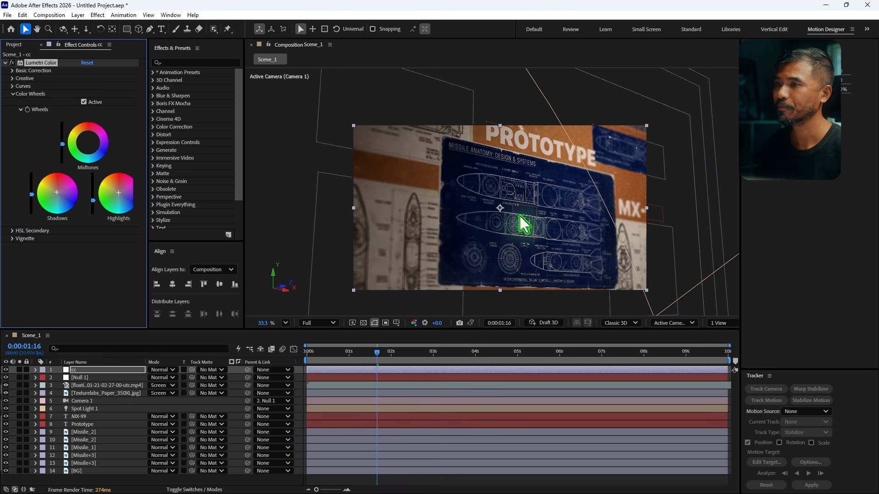
scroll(551, 155, up, 3)
scroll(550, 161, down, 3)
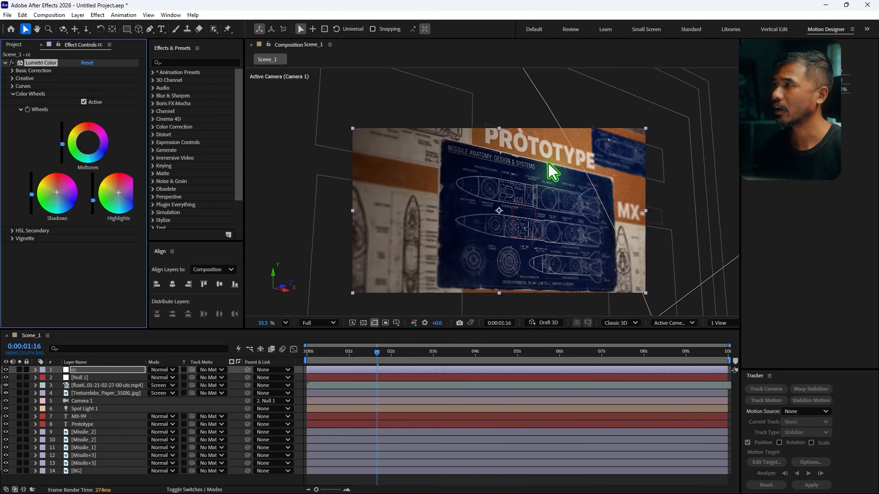
Step: Collapse Lumetri Color and apply the Noise effect to the cc layer
click(5, 63)
key(ctrl+space)
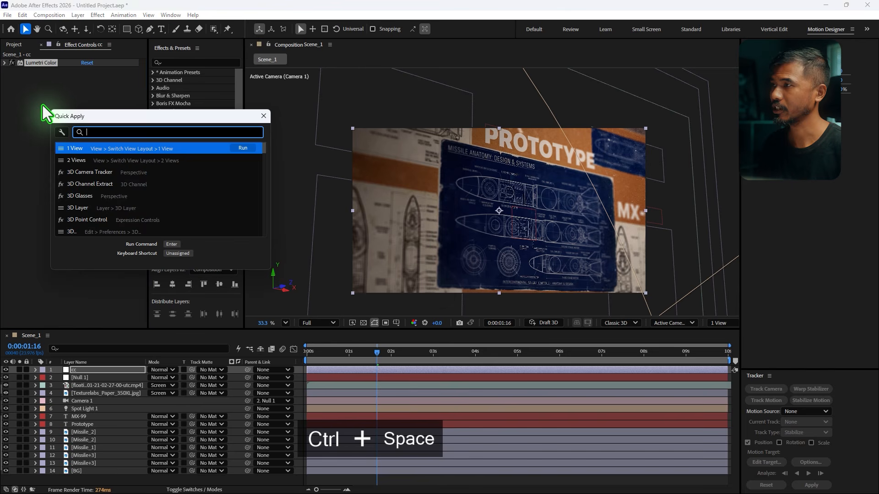
text(noise)
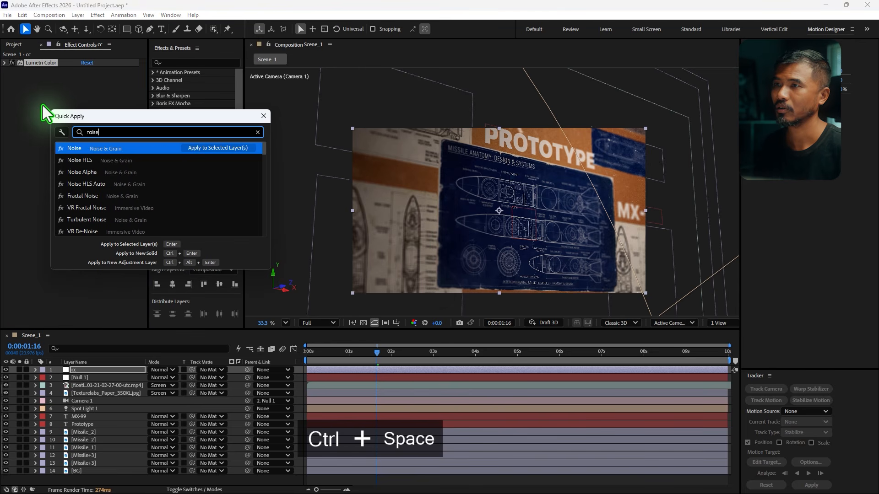
key(Return)
Step: Set the Noise effect's Amount of Noise to 10%
scroll(526, 206, up, 3)
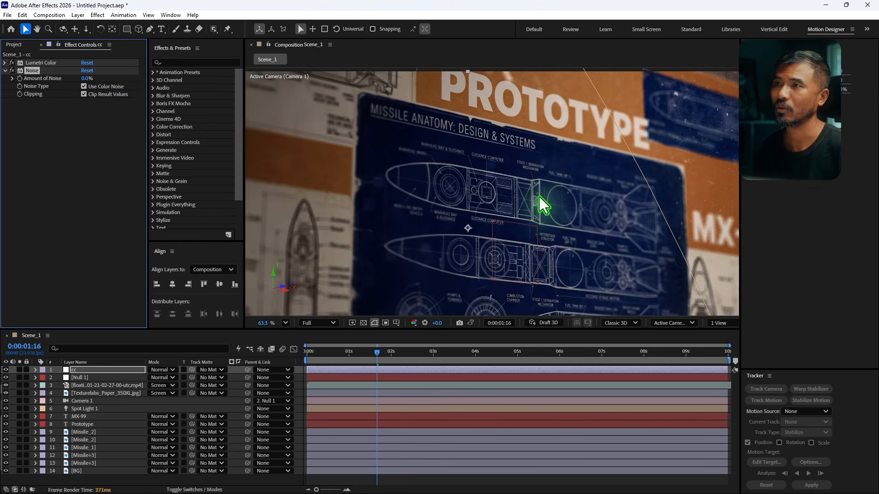
click(85, 79)
text(10)
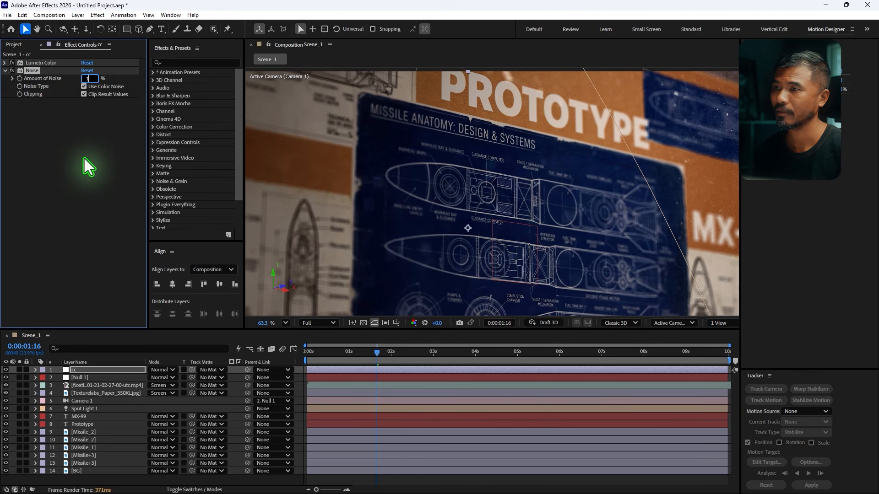
key(Return)
scroll(414, 248, down, 3)
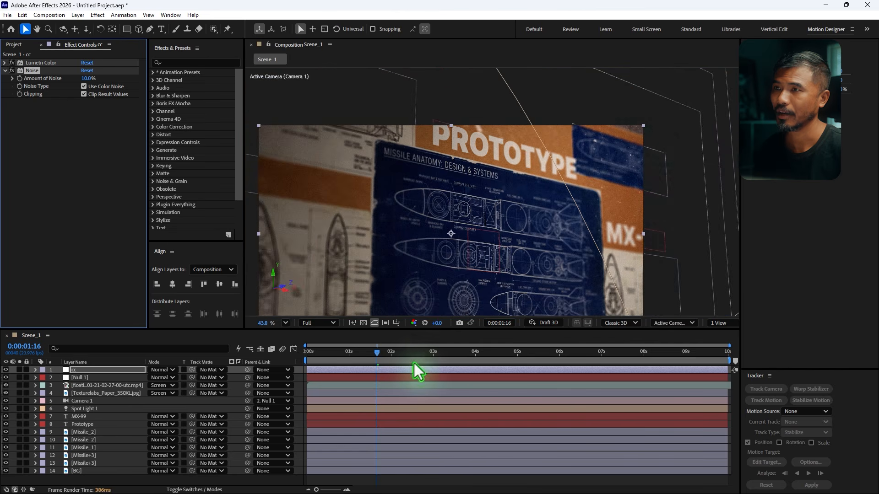
Step: Scrub through the timeline and play back the scene to check the color correction and noise across the camera move
drag(504, 360, 571, 359)
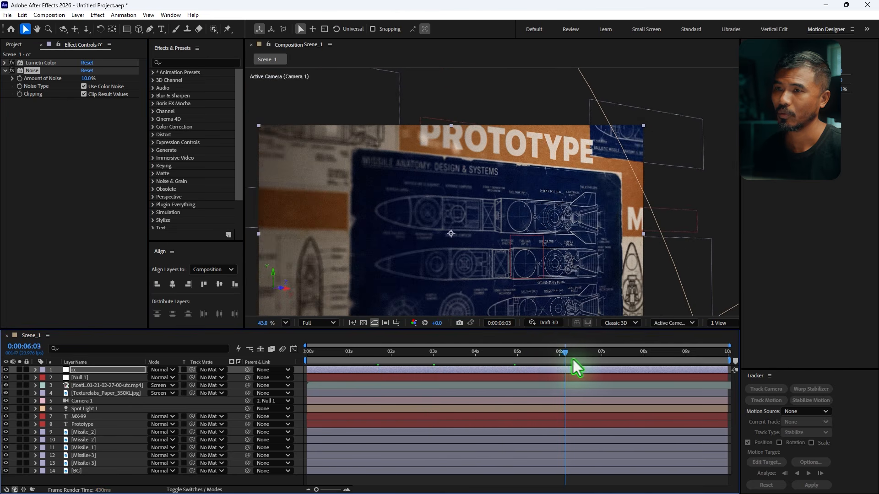
click(602, 360)
key(space)
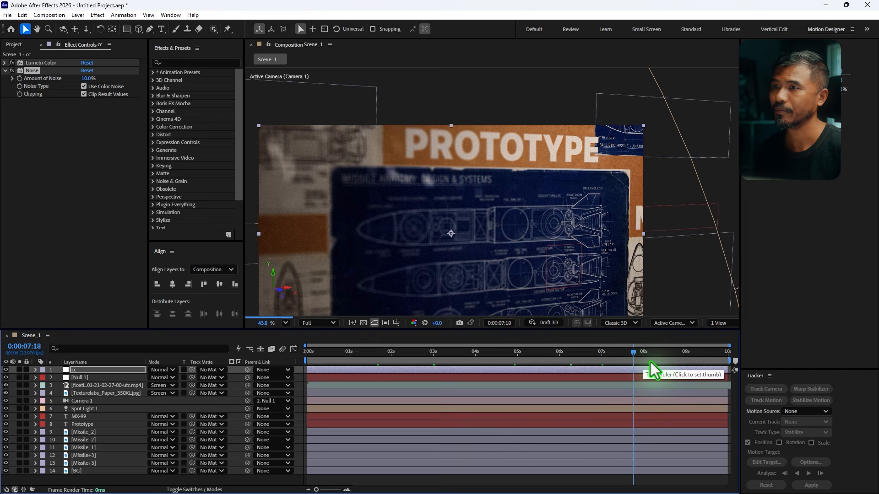
drag(318, 355, 496, 360)
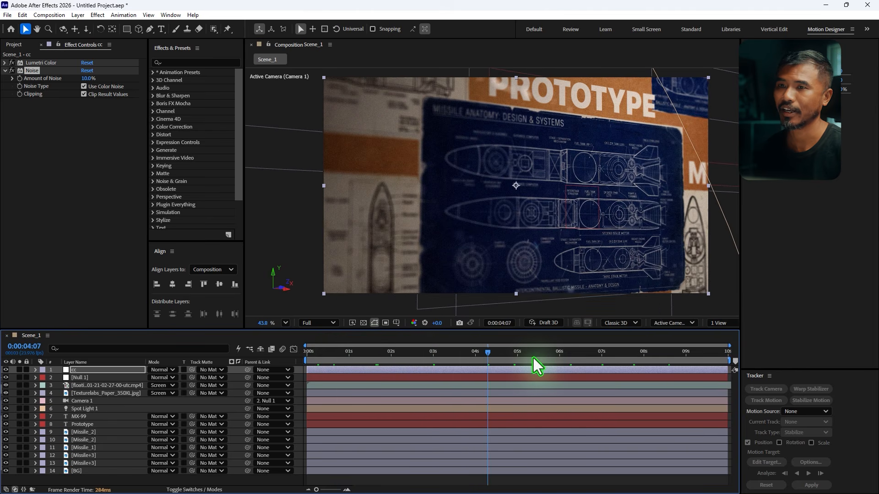
click(681, 356)
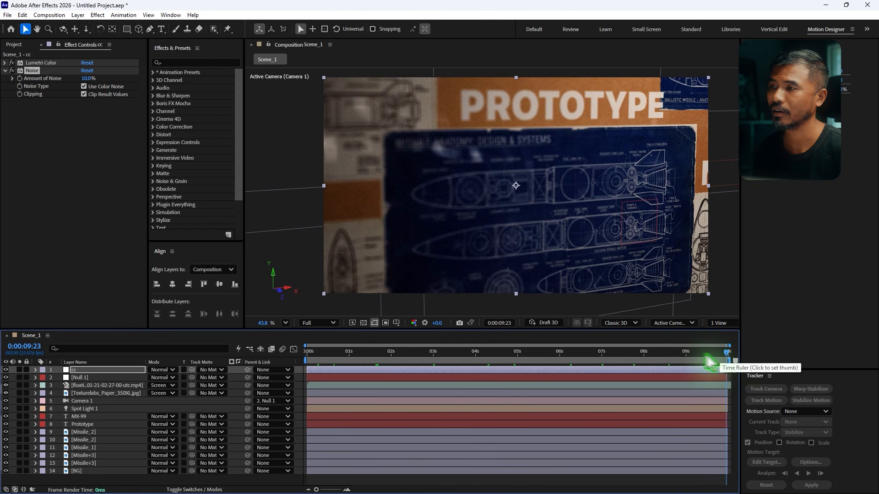
key(space)
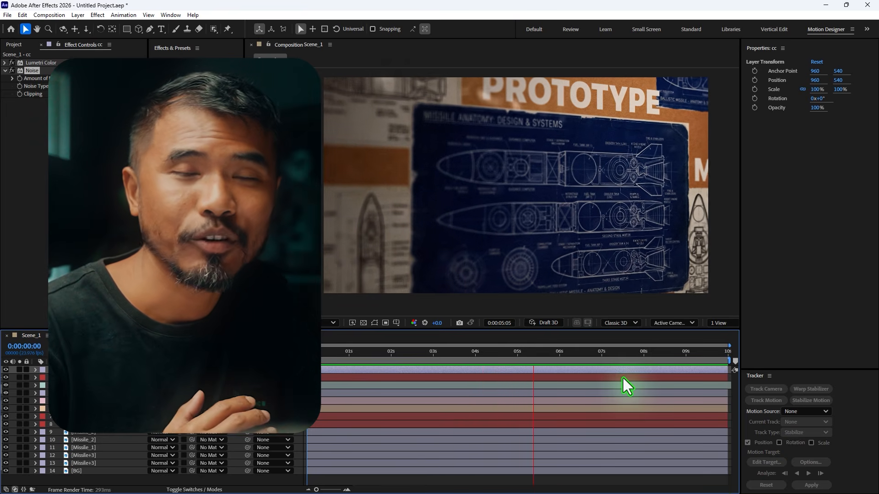